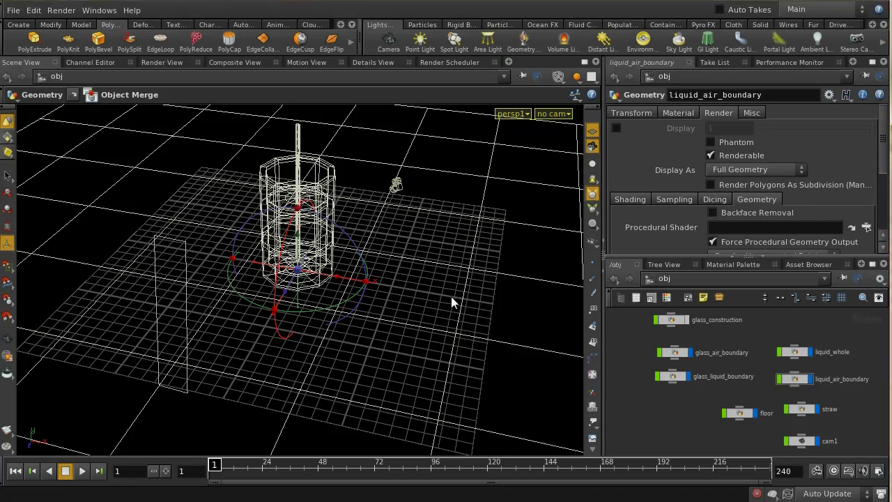
Examine the glass model and the isolated glass_air_boundary geometry from above and from the side
key(Escape)
scroll(452, 294, up, 5)
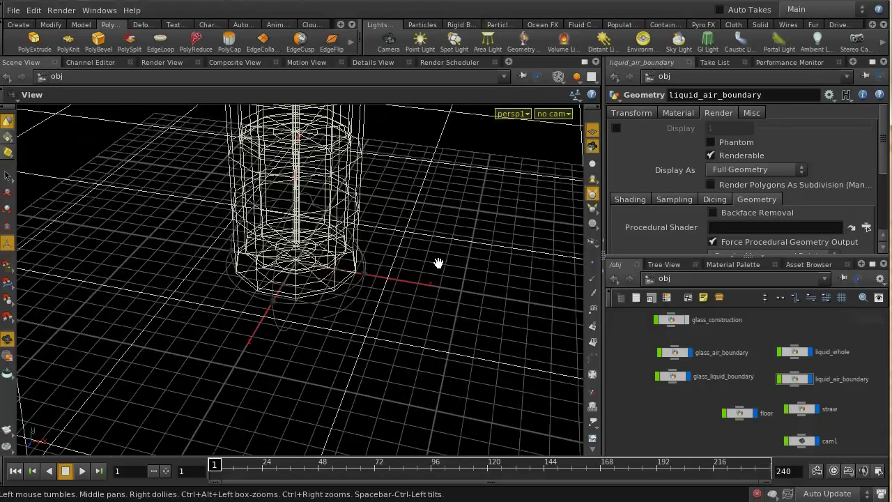
drag(439, 261, 445, 291)
key(Return)
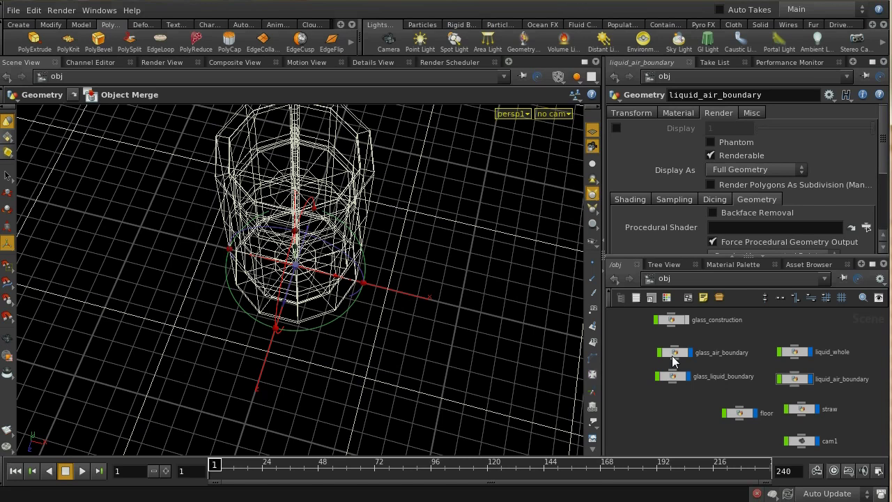
double_click(671, 356)
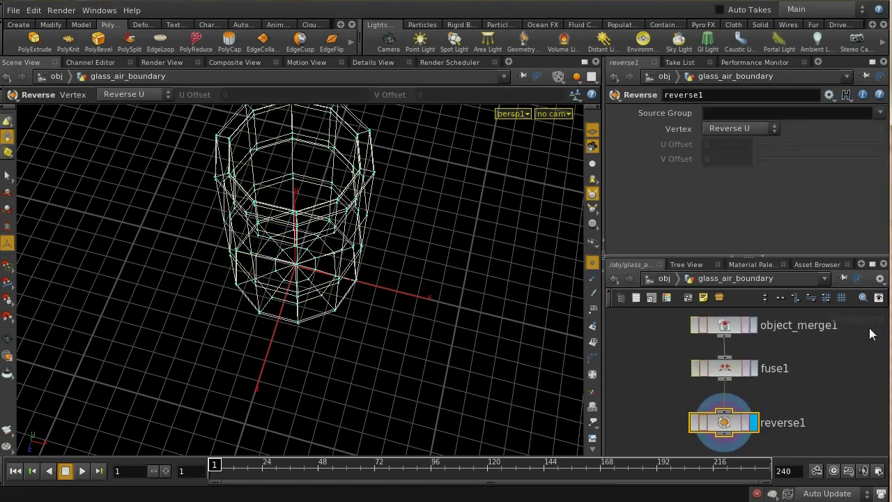
key(Escape)
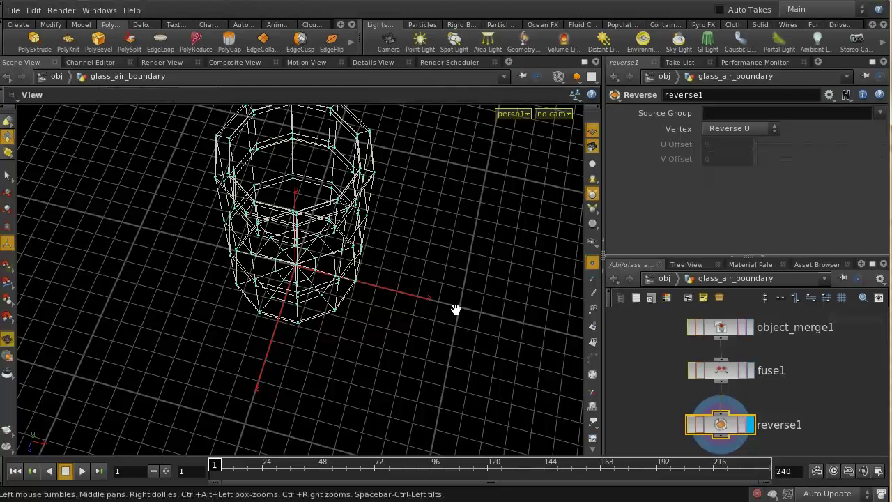
drag(456, 309, 450, 279)
key(Return)
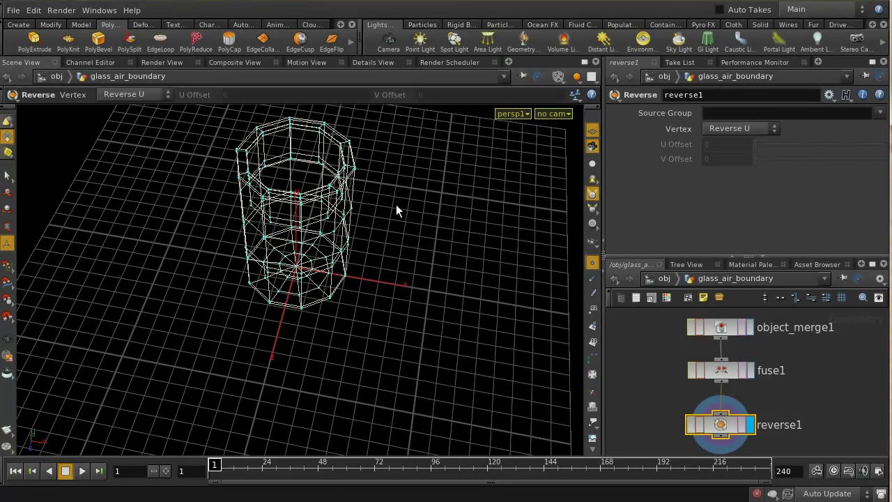
key(Escape)
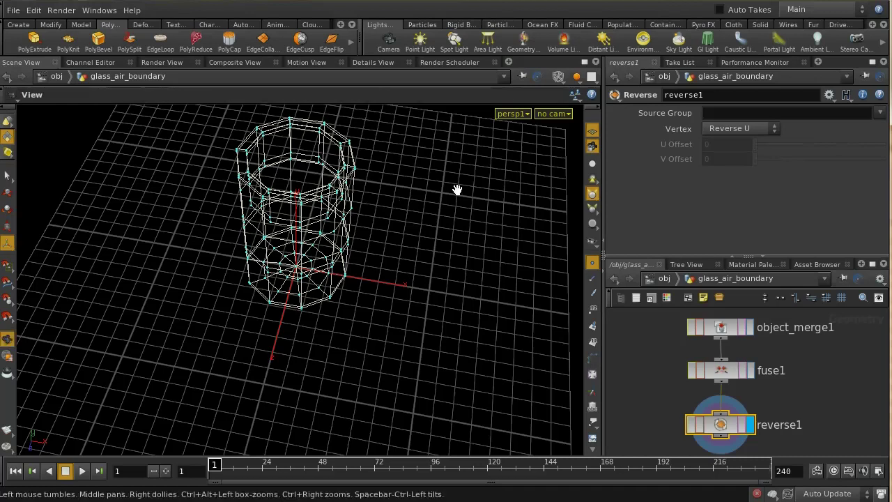
drag(458, 189, 461, 132)
key(Return)
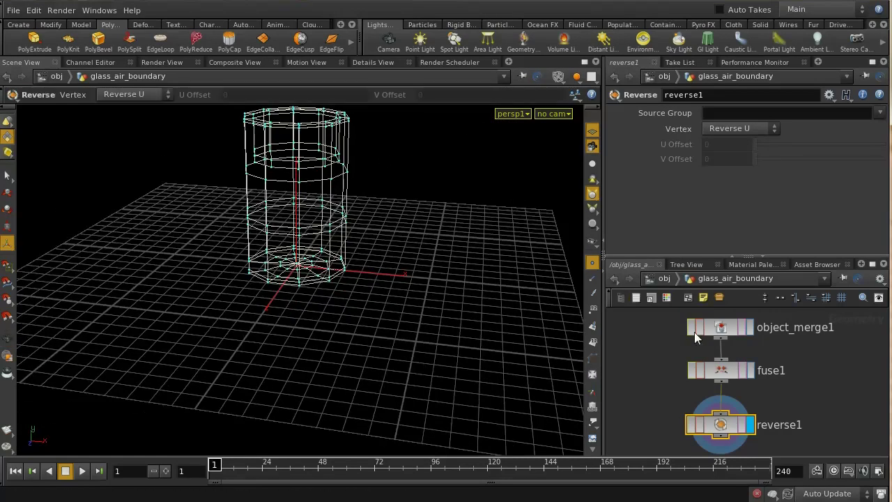
click(655, 279)
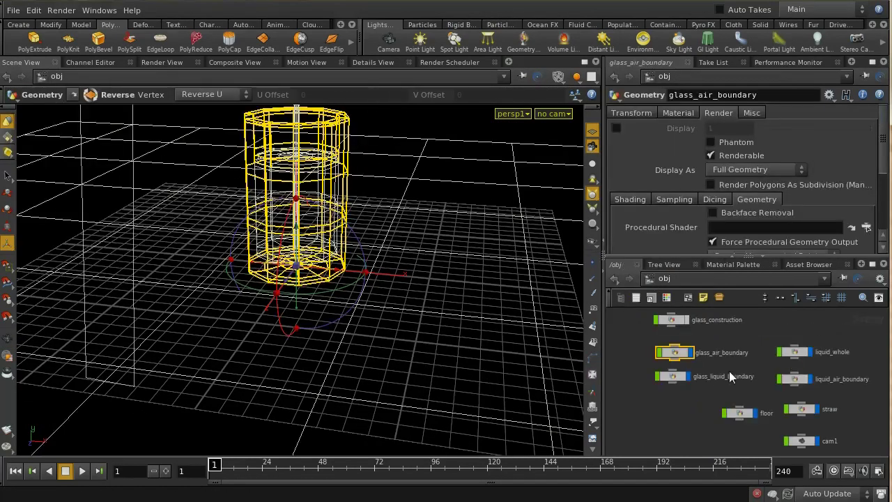
Examine the contents of the glass_liquid_boundary object and of the liquid_air_boundary object
double_click(672, 376)
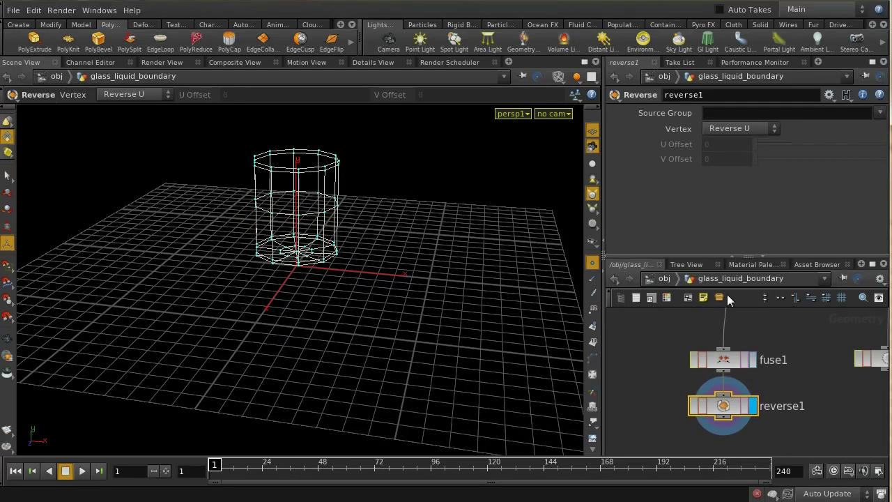
click(661, 279)
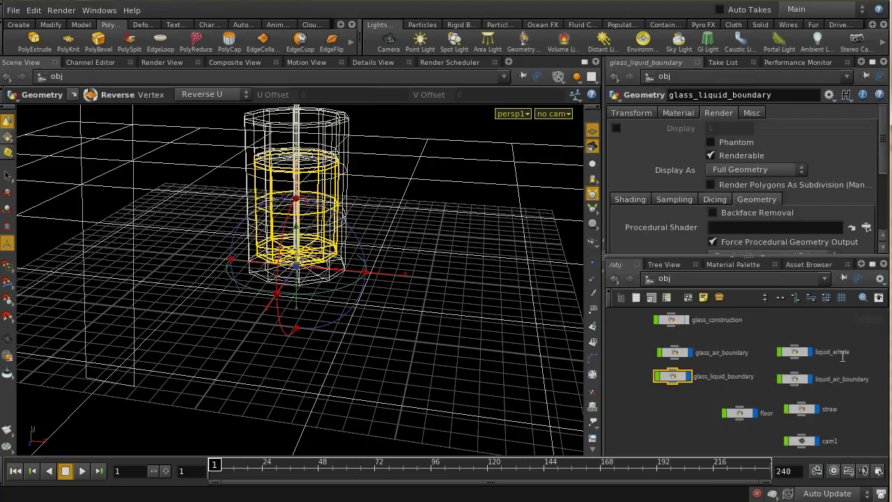
double_click(796, 379)
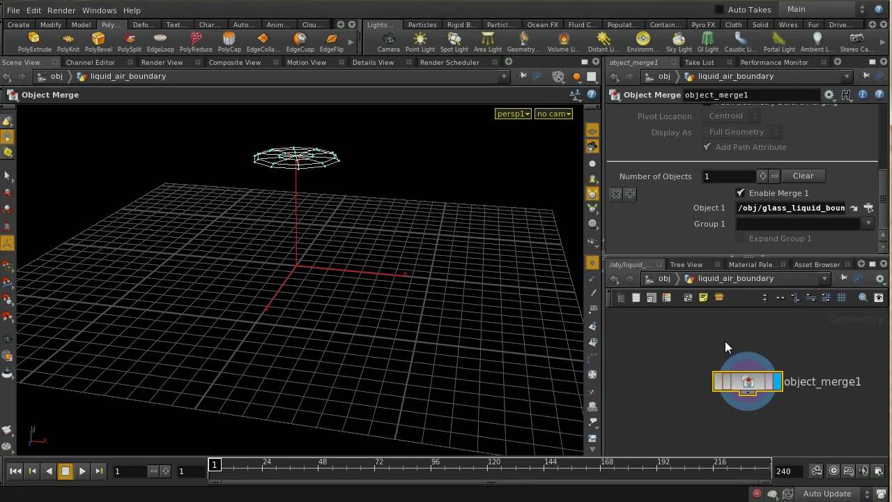
click(667, 279)
Examine the closed liquid geometry inside the liquid_whole object, viewing it from a lower angle
click(799, 354)
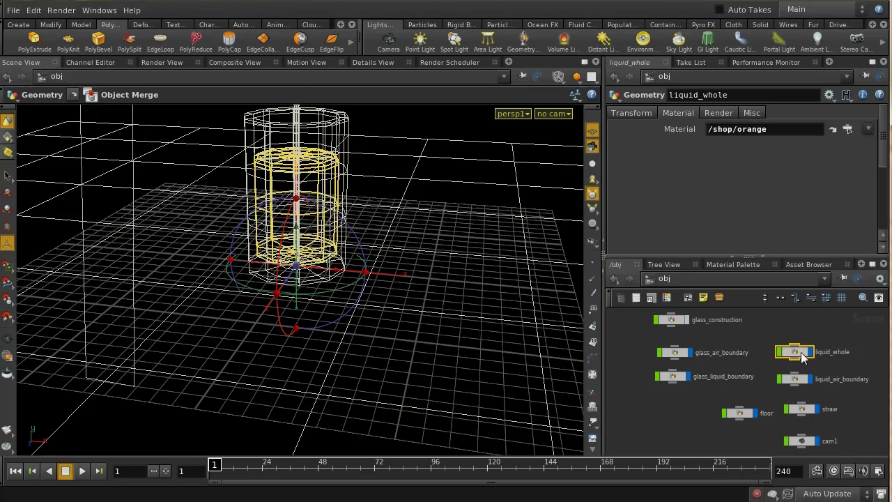
double_click(800, 353)
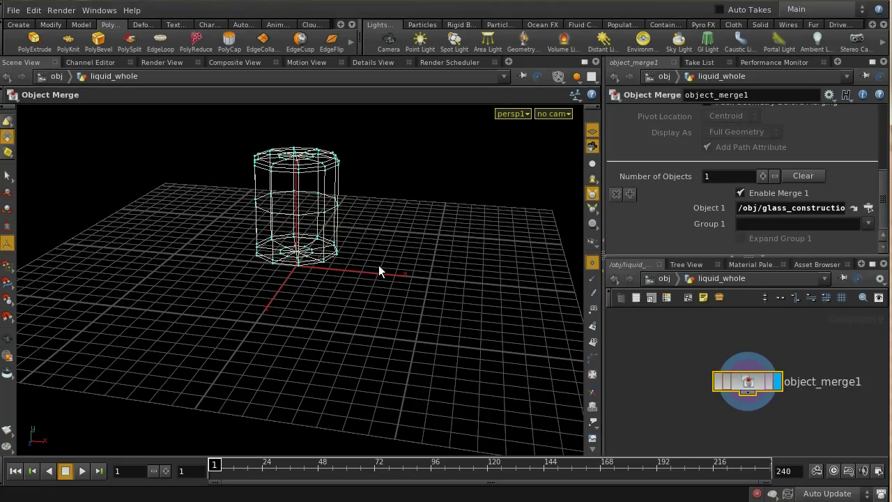
key(Escape)
drag(382, 272, 388, 189)
key(Escape)
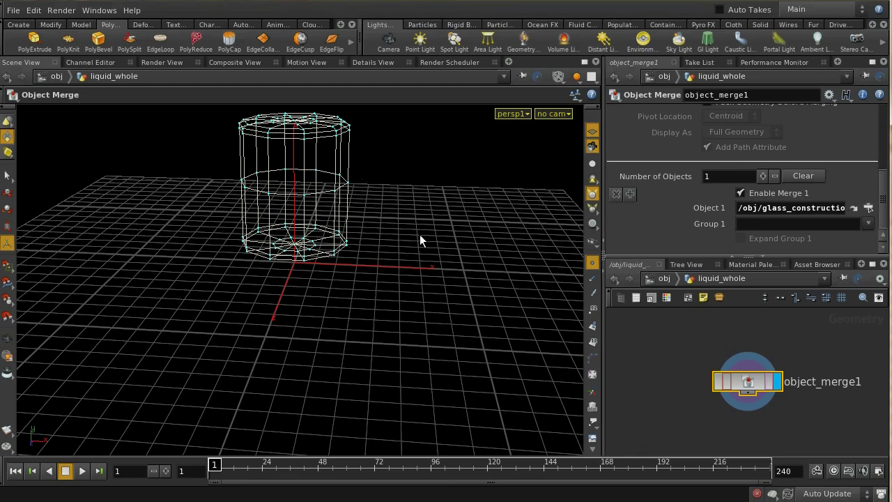
click(666, 280)
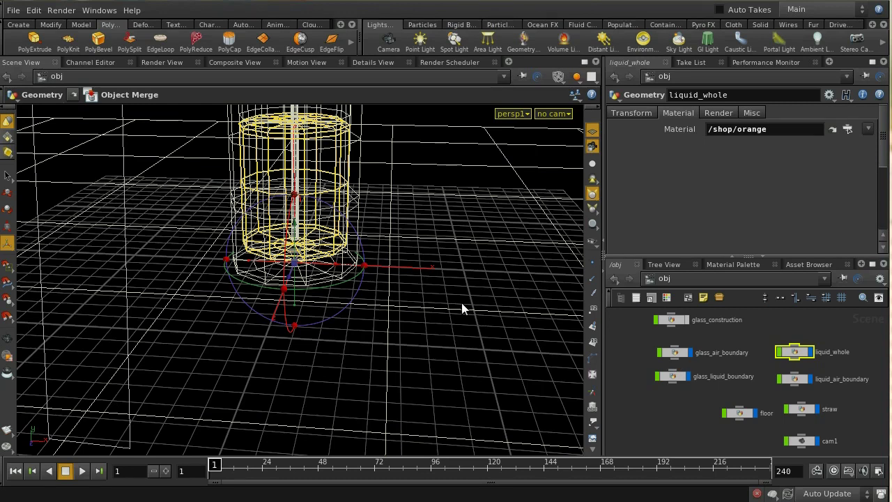
Turn on the primitive normals display and check the normal directions of the glass_air_boundary geometry
key(Escape)
drag(453, 255, 460, 300)
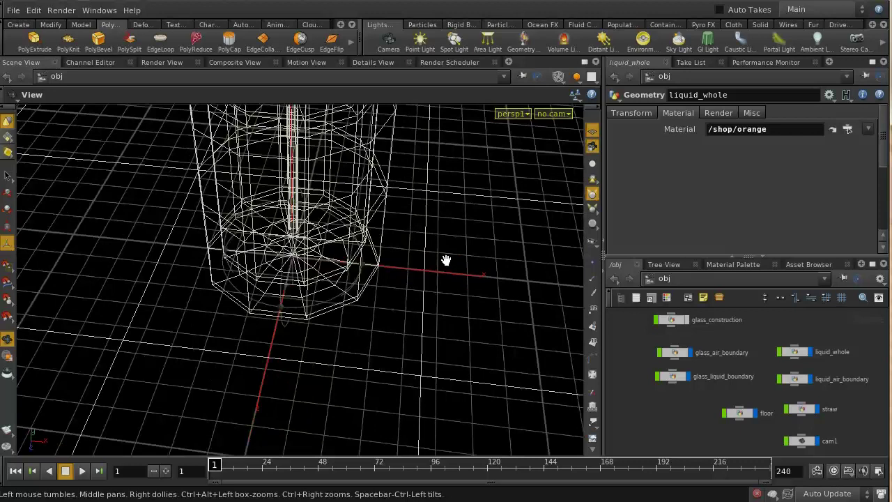
middle_drag(446, 260, 461, 361)
drag(457, 350, 470, 320)
key(Return)
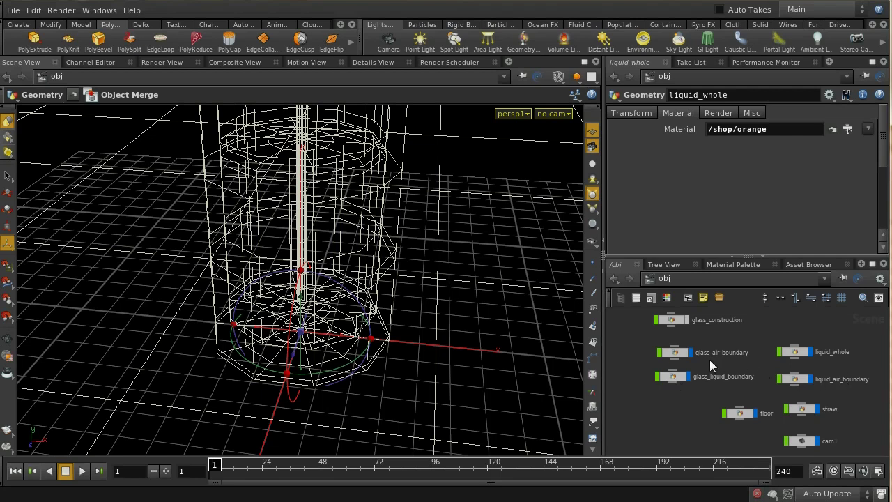
double_click(675, 354)
key(Escape)
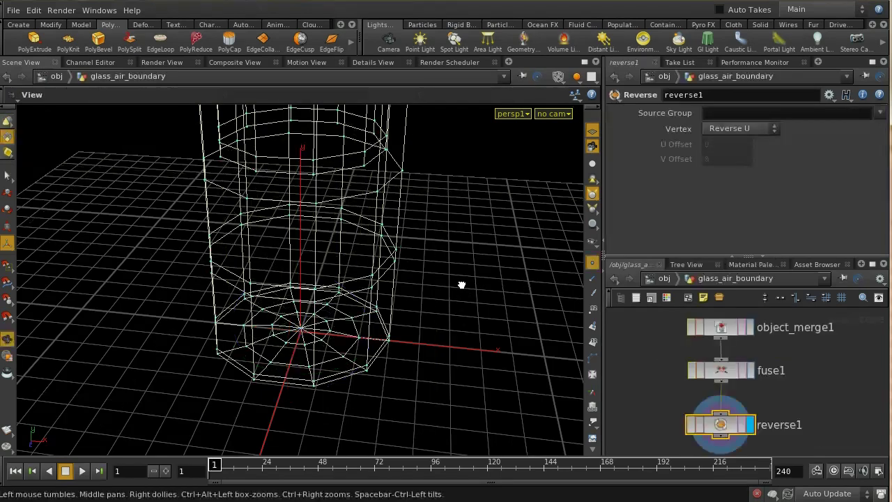
drag(462, 284, 468, 248)
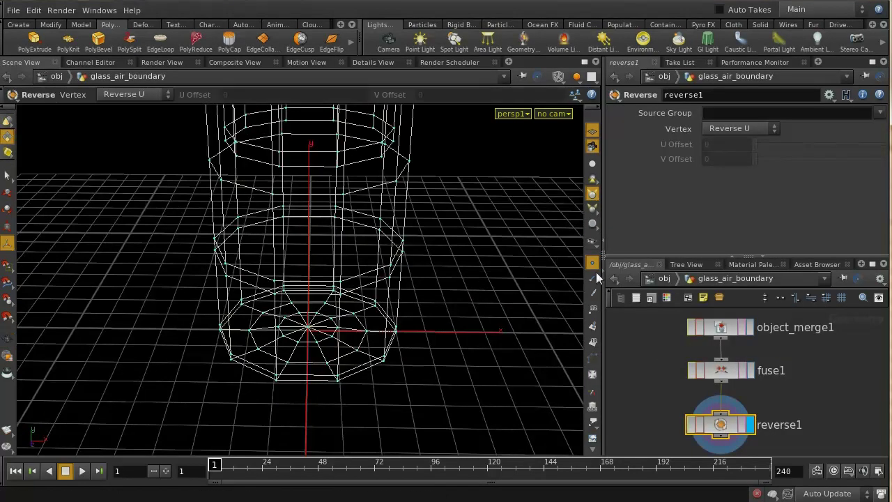
click(592, 327)
drag(521, 272, 425, 272)
key(Return)
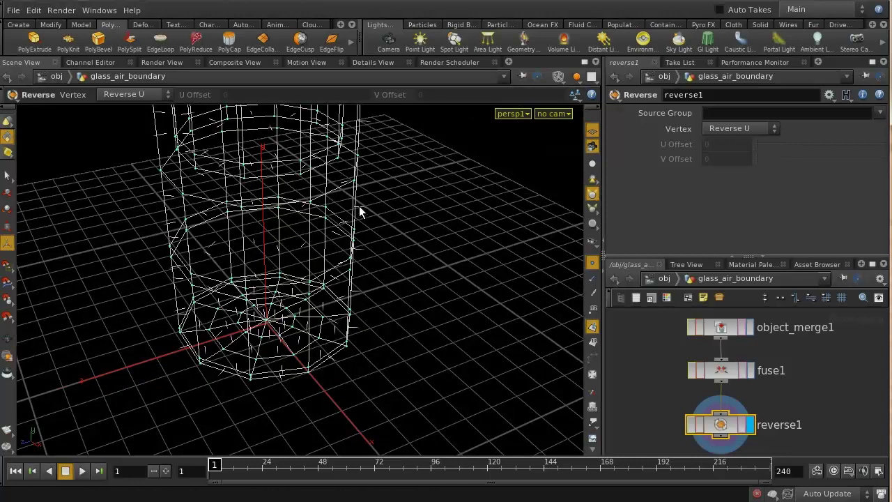
click(664, 278)
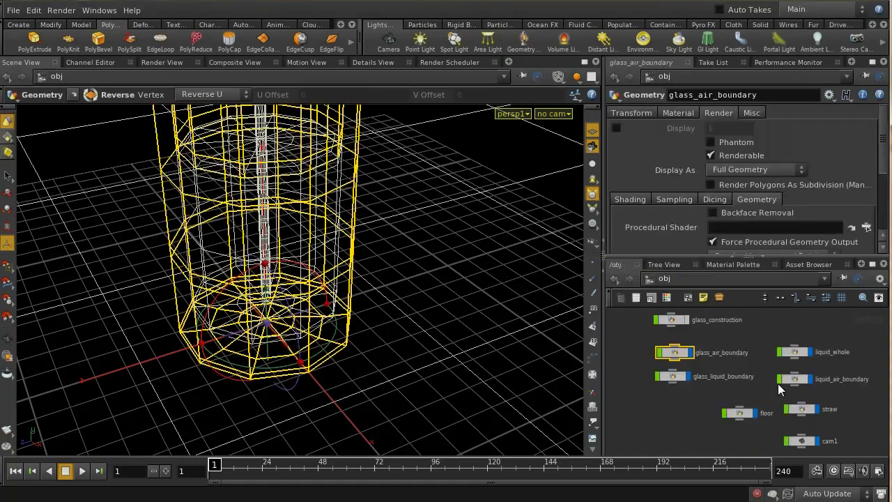
Check the normal directions of the glass_liquid_boundary geometry and view its place within the full glass
double_click(678, 377)
drag(550, 308, 503, 319)
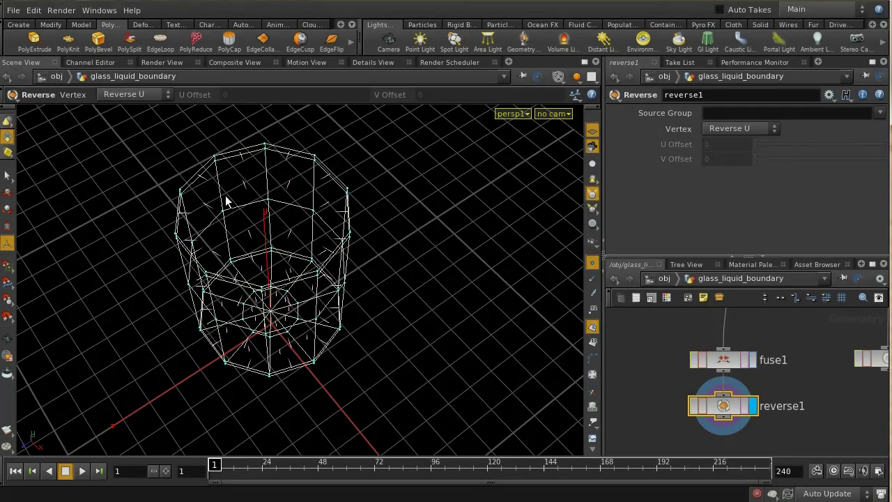
click(661, 278)
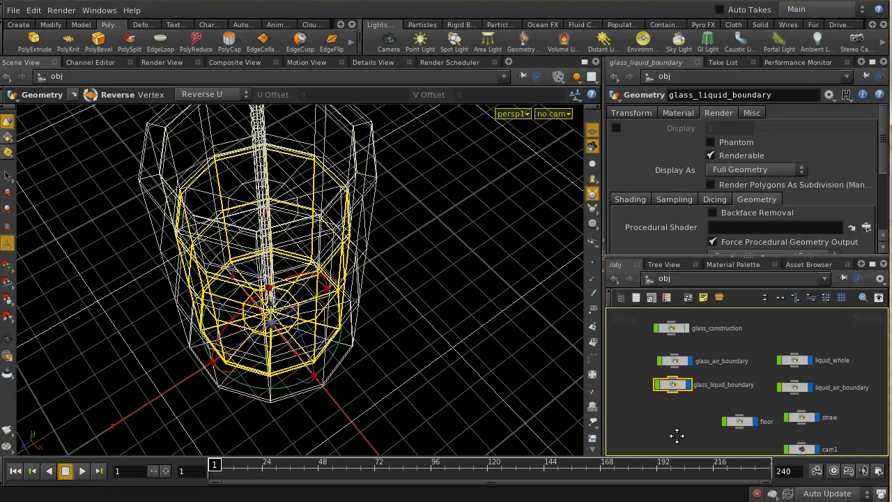
key(Escape)
drag(509, 347, 470, 258)
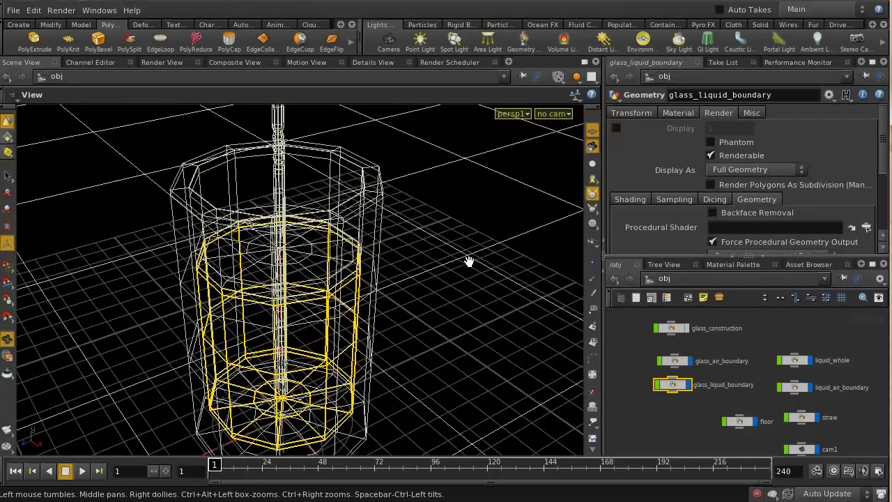
key(space)
key(Return)
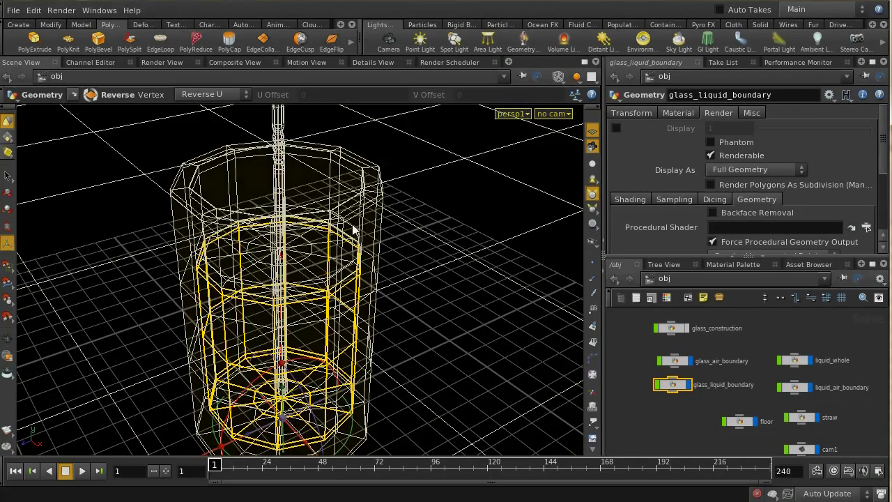
Add a Line node inside the straw object's network, beside the existing transform node
double_click(807, 419)
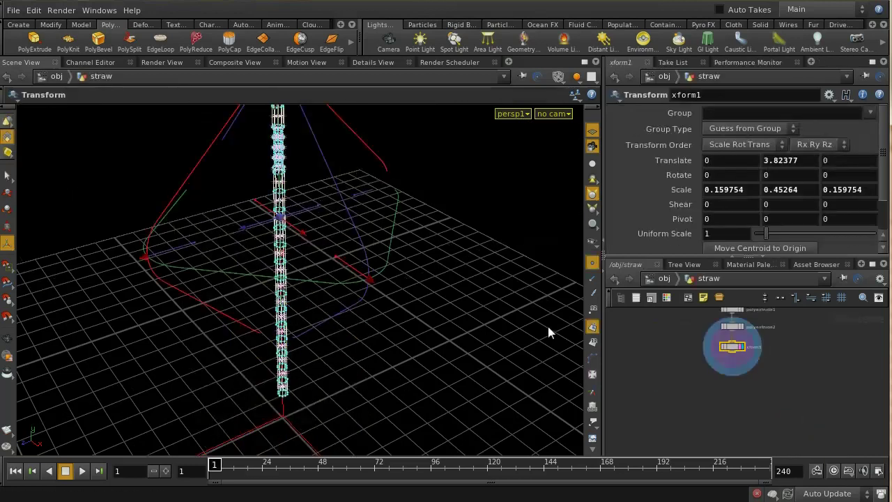
key(Escape)
drag(408, 249, 439, 229)
key(Return)
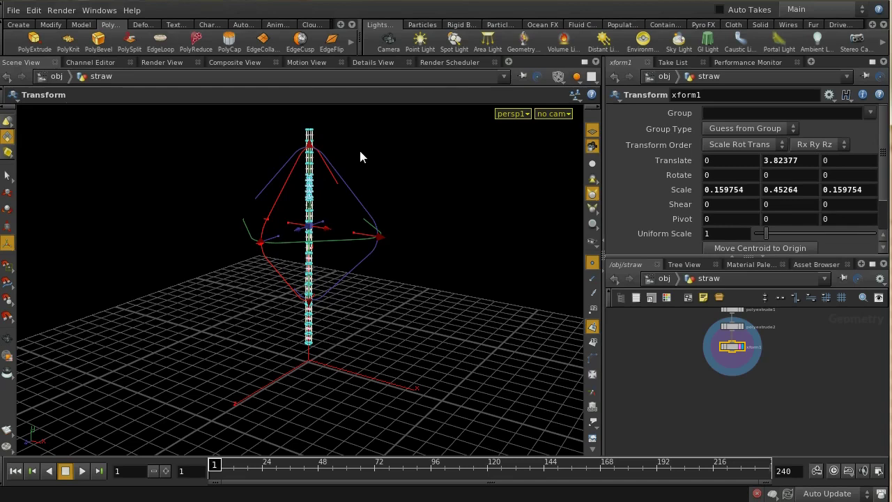
scroll(779, 388, up, 2)
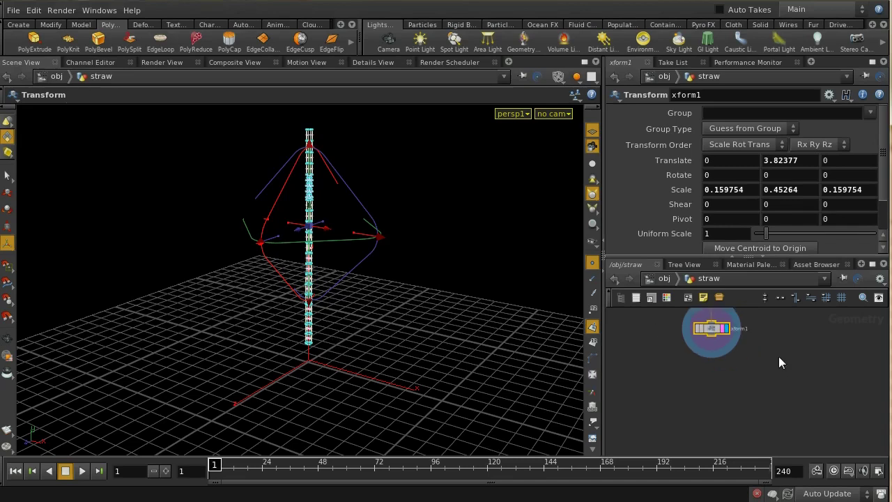
middle_drag(778, 356, 788, 398)
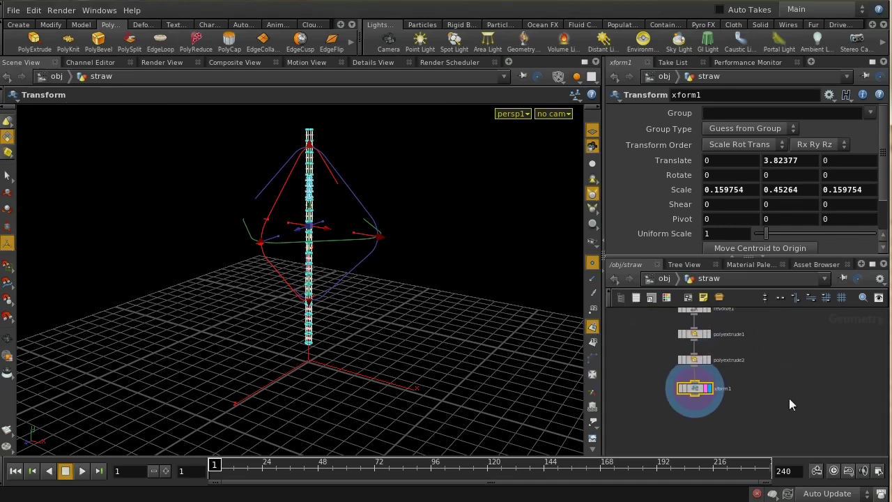
key(Tab)
text(Line)
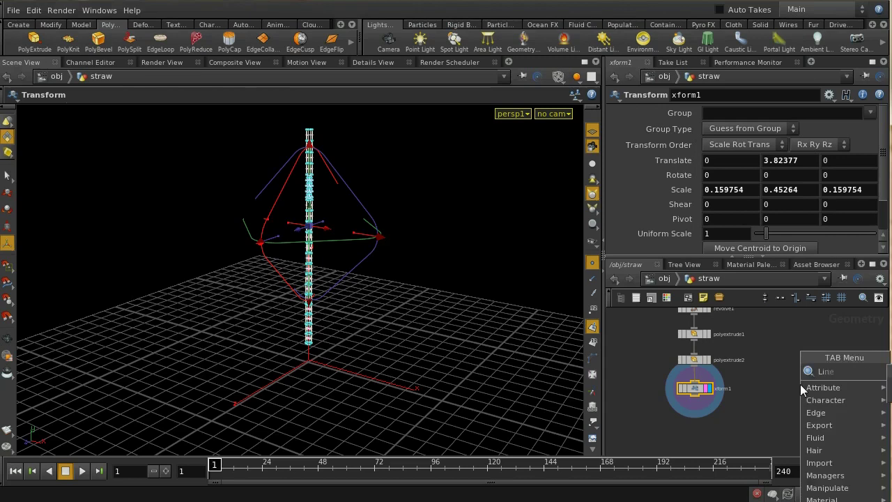
key(Return)
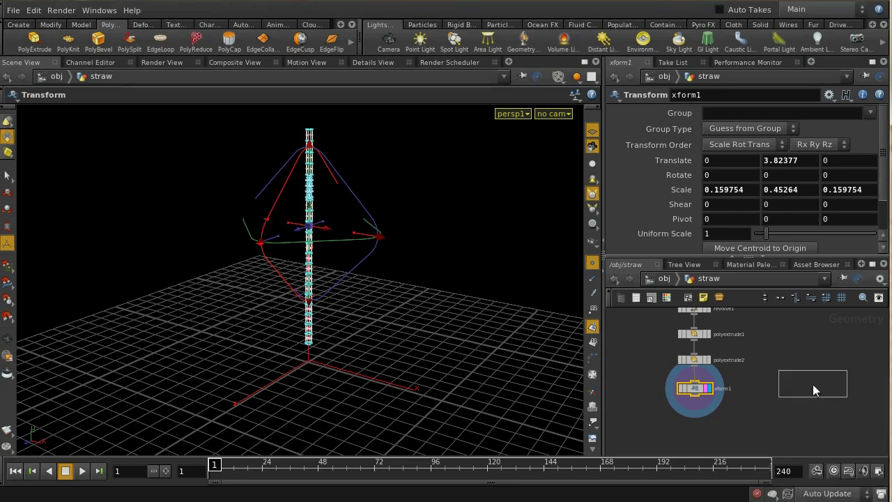
click(805, 392)
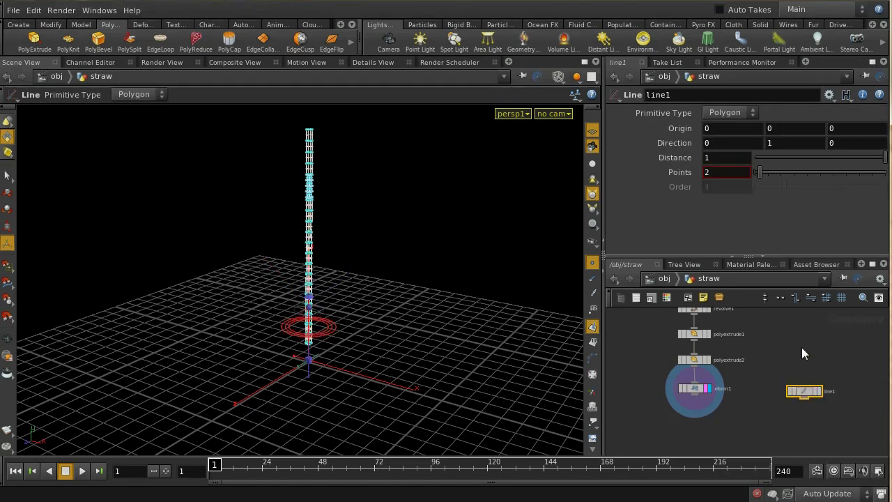
Set the new line's distance to 7 and its number of points to 20
drag(522, 366, 547, 345)
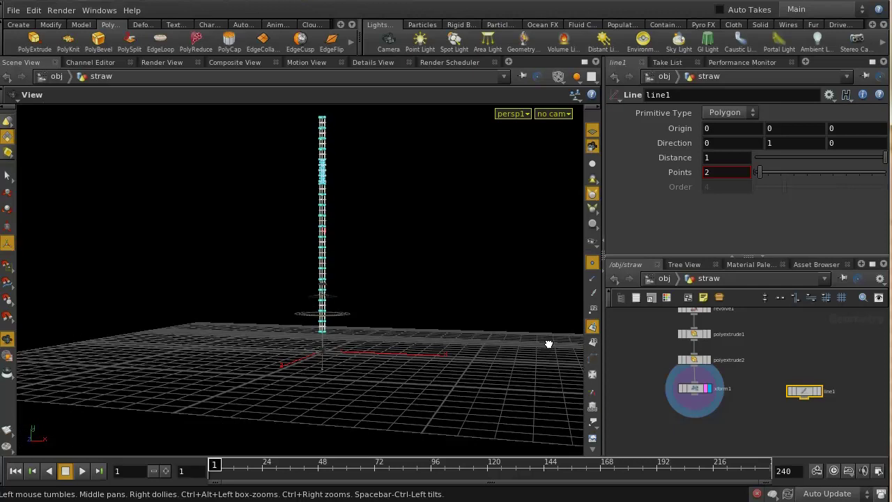
middle_click(722, 162)
middle_drag(722, 162, 771, 140)
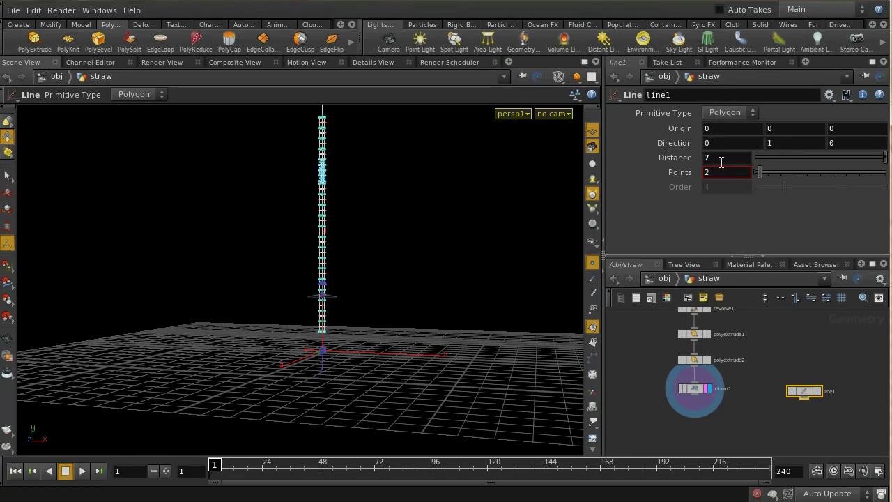
click(722, 171)
text(0)
key(Return)
middle_drag(784, 417, 777, 398)
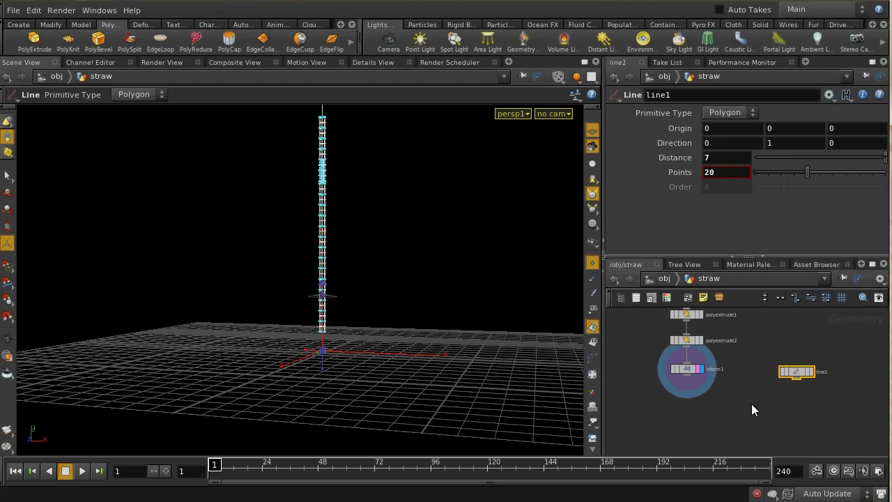
Add a Wire Capture node below the transform and line nodes in the straw network
key(Tab)
text(Wire)
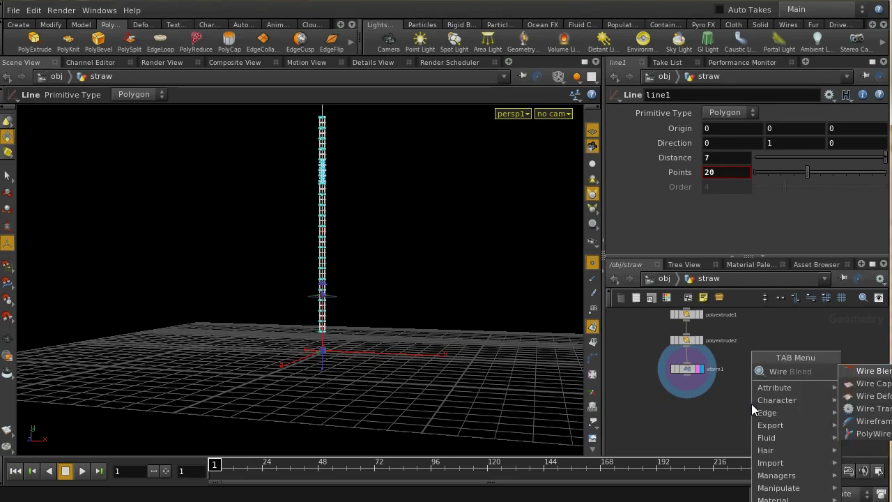
key(Down)
key(Return)
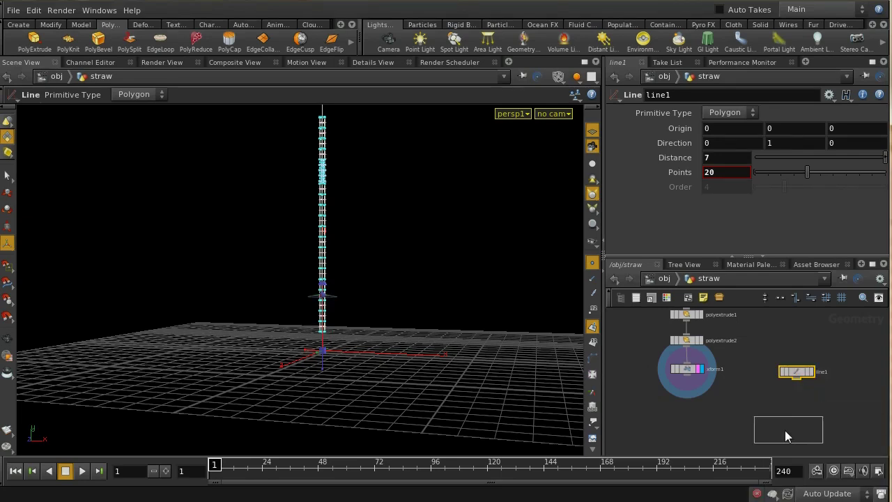
click(772, 429)
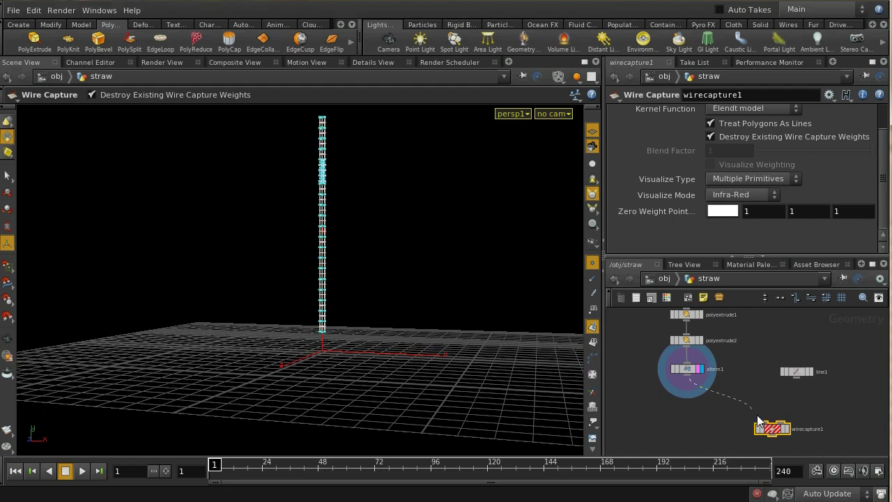
Connect xform1 to the first input and line1 to the second input of the Wire Capture node, and display it
drag(764, 423, 693, 381)
drag(687, 380, 751, 422)
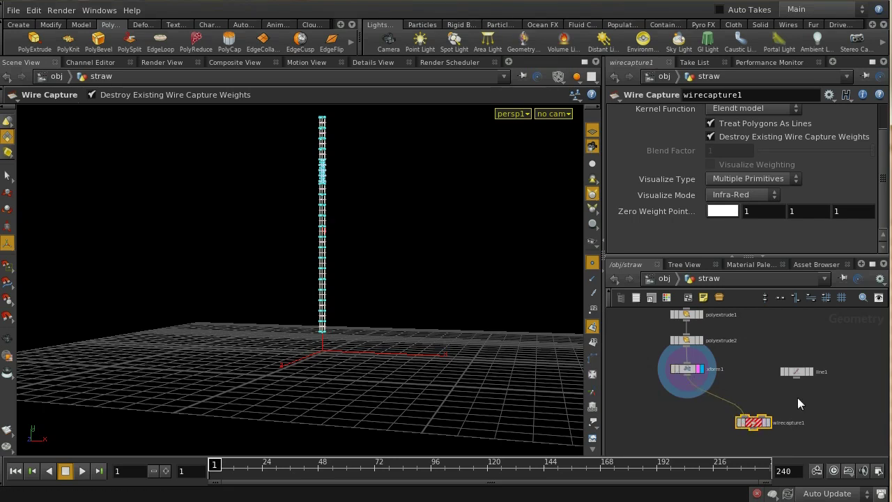
drag(796, 378, 765, 418)
click(768, 425)
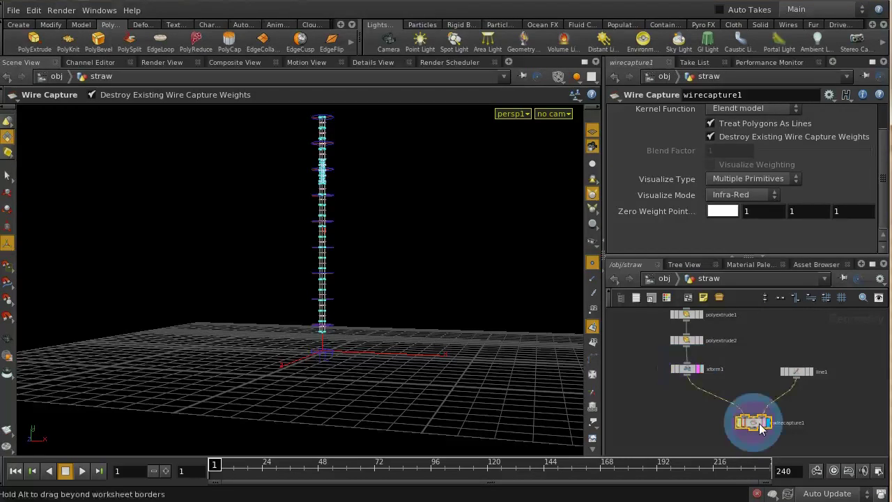
Check the capture regions along the straw and set the Wire Capture's U radius to 0.3
key(Escape)
drag(381, 221, 394, 294)
drag(386, 204, 402, 214)
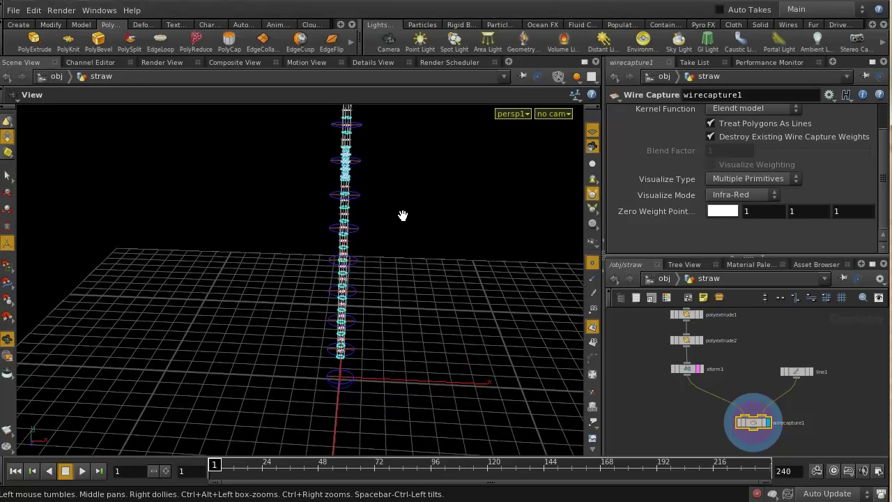
key(Return)
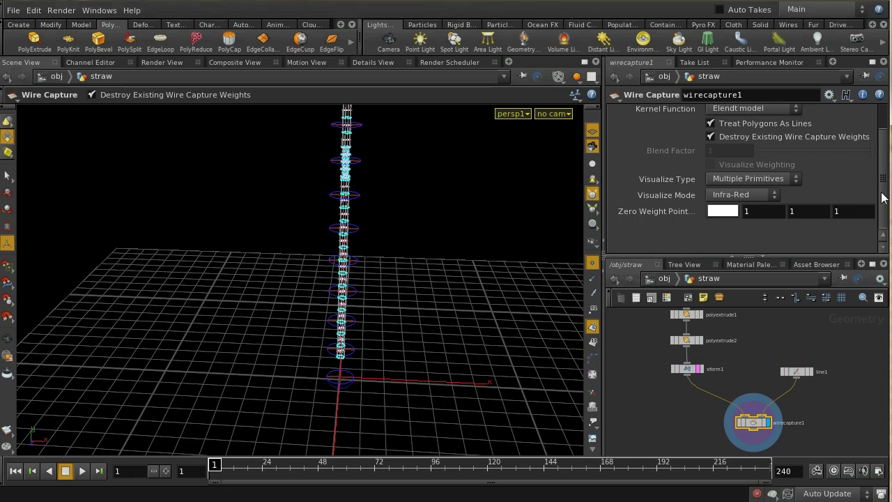
drag(884, 198, 882, 167)
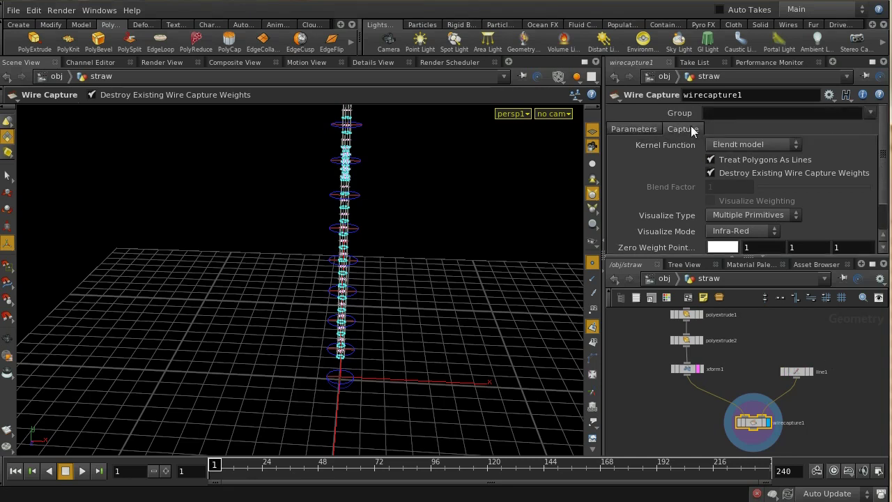
click(690, 127)
drag(881, 182, 885, 206)
middle_click(759, 231)
mouse_move(759, 231)
middle_down()
mouse_move(782, 240)
mouse_move(774, 234)
middle_up()
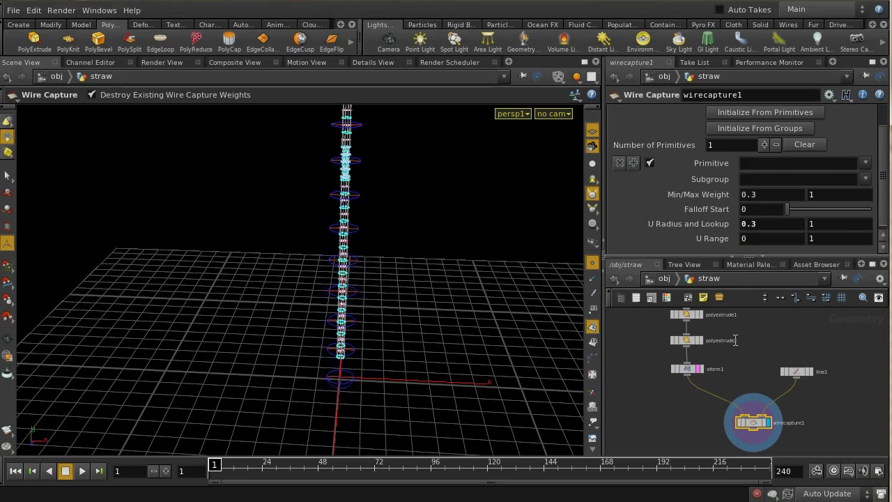
Add a Null node beside the Wire Capture node, below line1
middle_drag(796, 433, 728, 397)
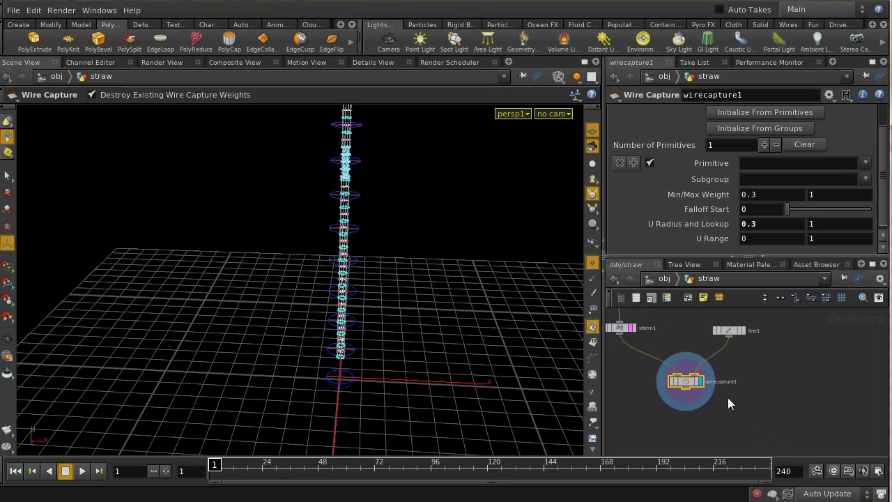
click(730, 332)
key(Tab)
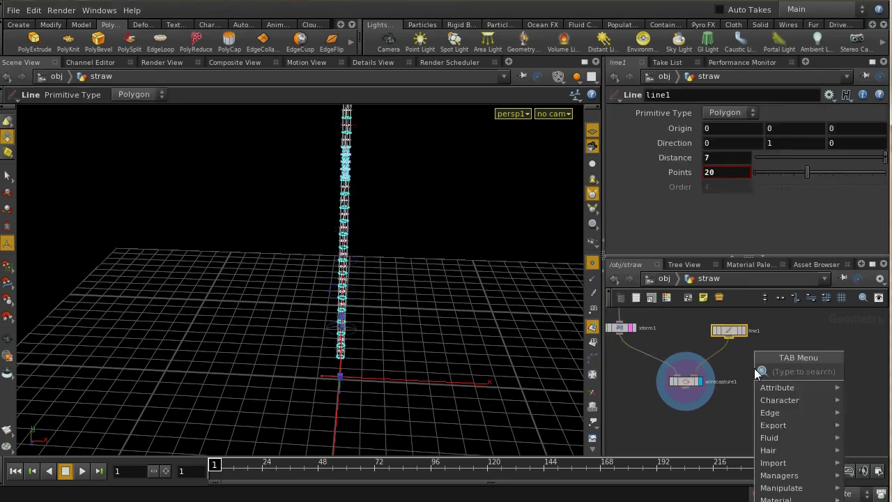
text(wire)
key(Return)
click(789, 384)
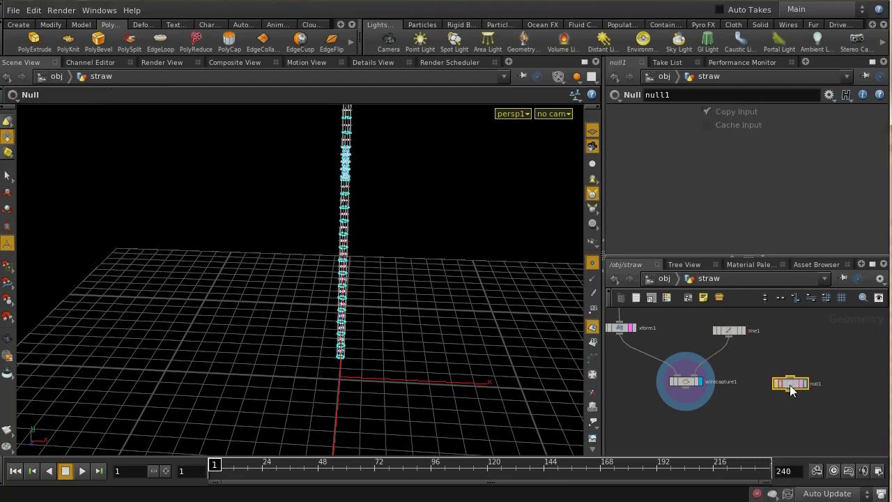
Connect line1 to the Null node's input and make the Null the displayed node
click(726, 333)
drag(728, 339, 790, 377)
click(804, 383)
click(796, 386)
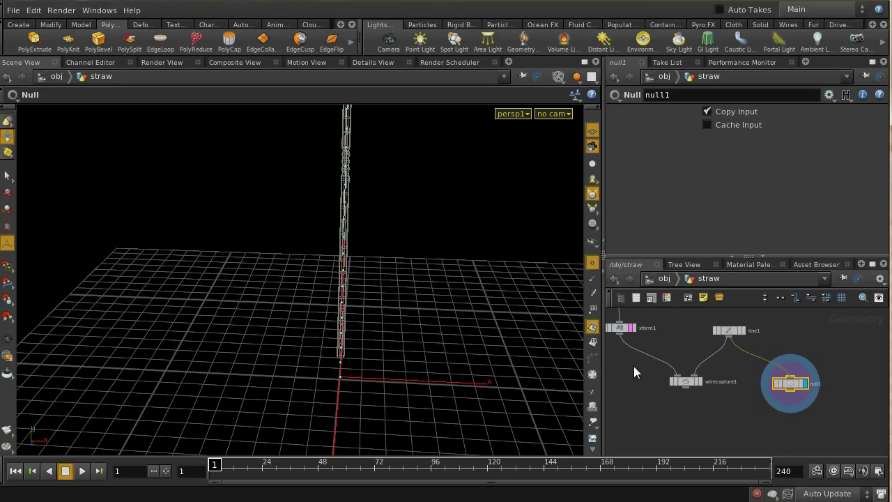
Toggle the template display of xform1 off and on again to compare the straw with the line
click(632, 327)
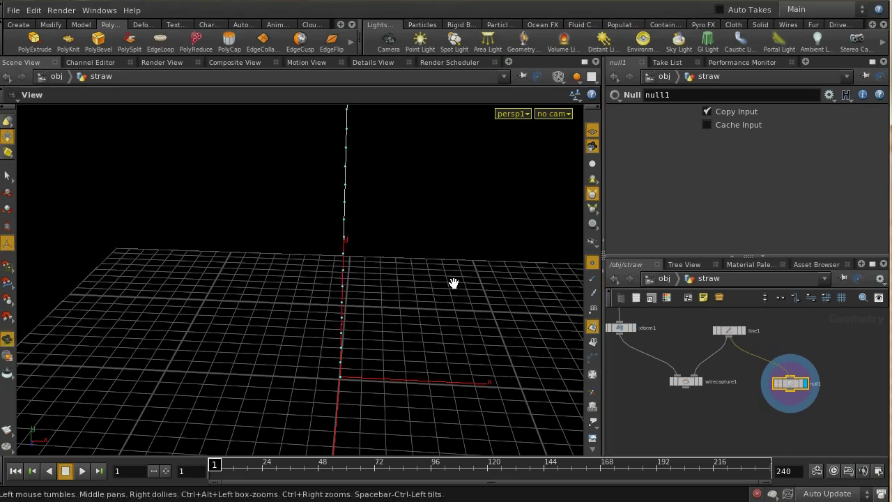
right_drag(453, 283, 444, 392)
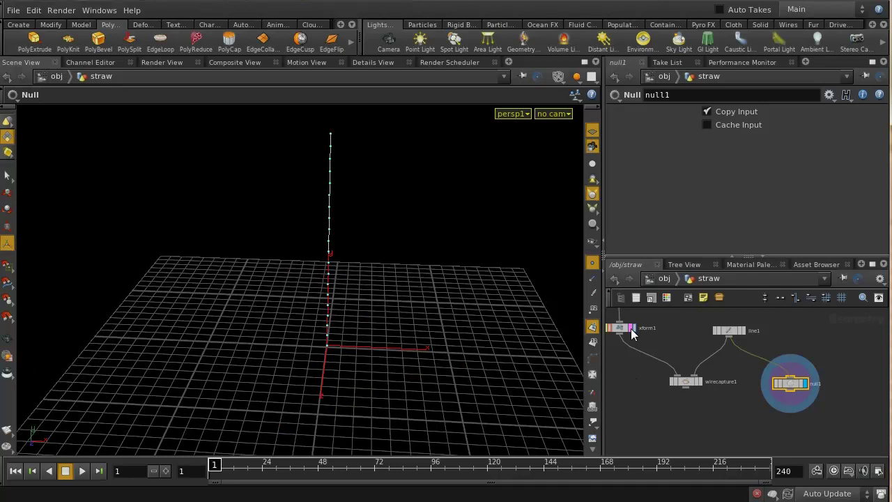
click(631, 326)
drag(525, 364, 485, 308)
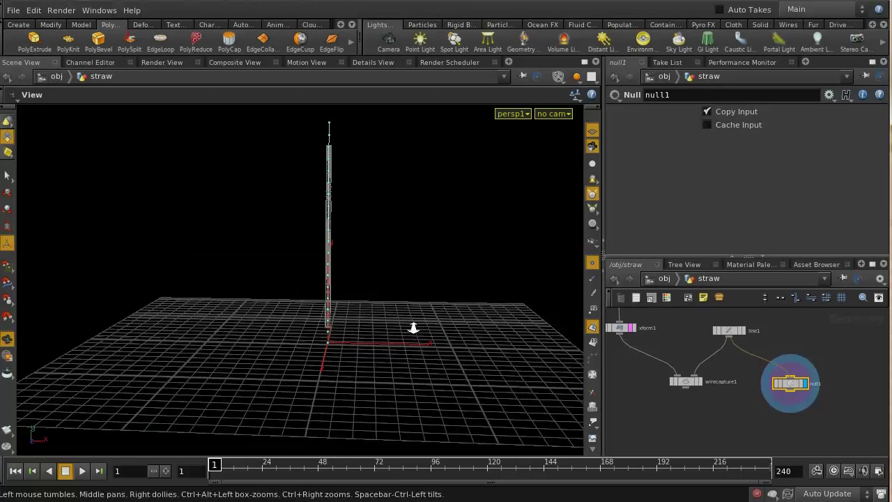
mouse_move(412, 324)
mouse_down()
mouse_move(410, 243)
mouse_move(411, 330)
mouse_up()
key(Return)
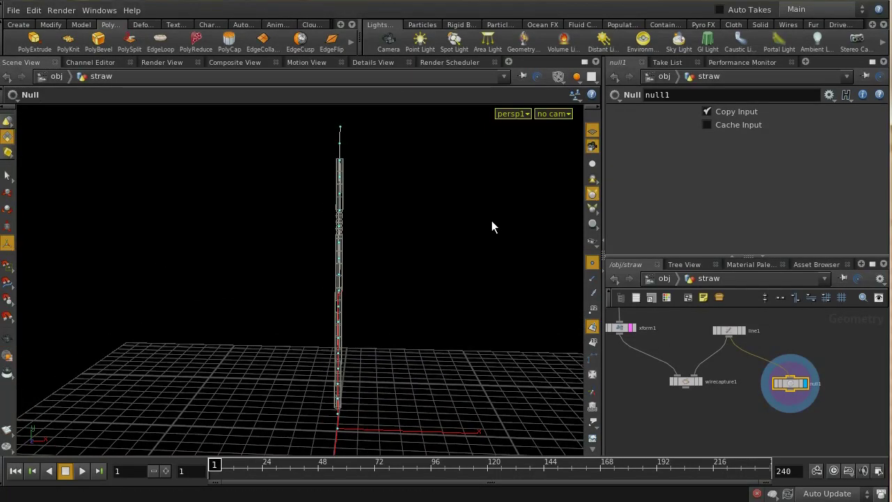
Select the line's upper points 14-19, rotate them about -26 degrees around Z and move them to a translation of about 0.45, -0.13, 0
key(s)
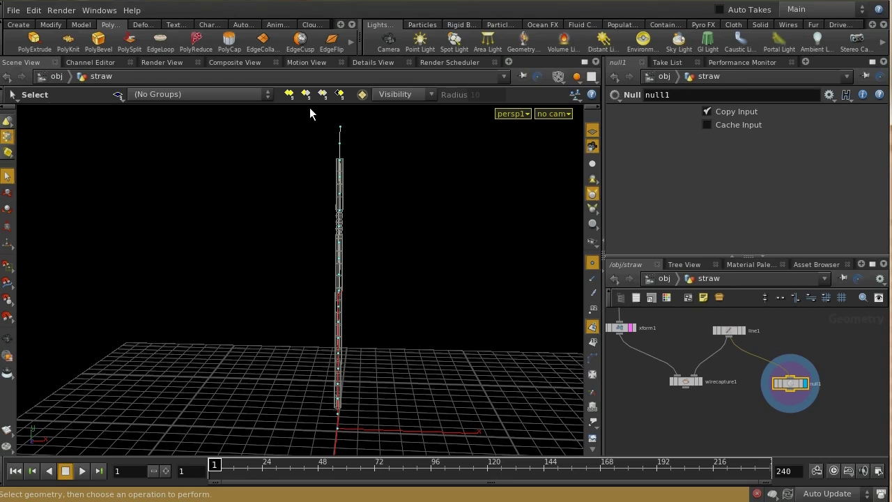
drag(319, 142, 364, 218)
key(r)
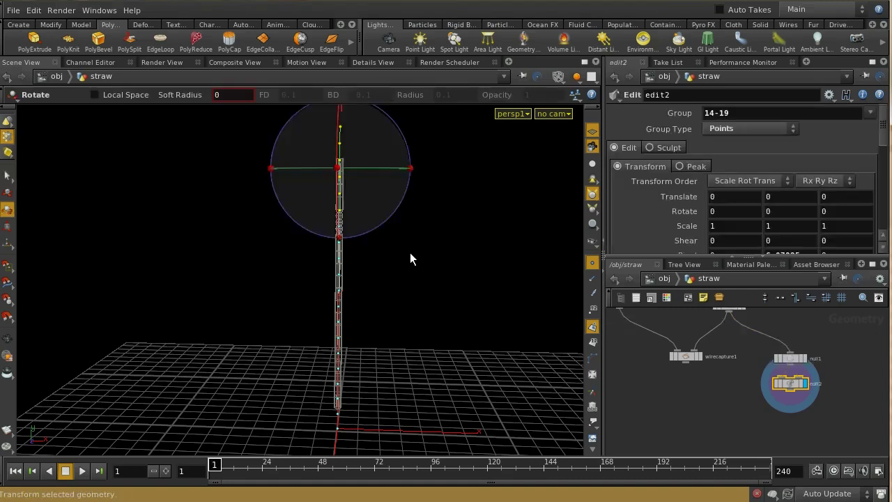
drag(408, 139, 396, 200)
key(t)
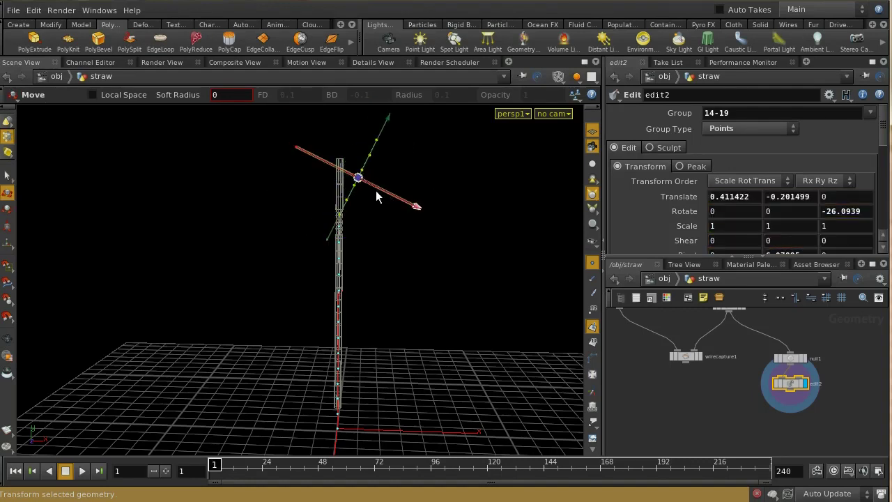
drag(379, 138, 388, 189)
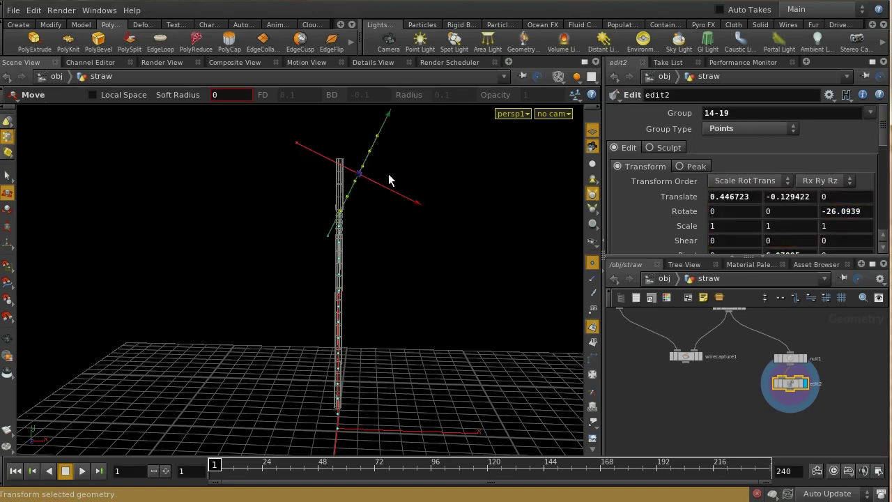
Add a Wire Deform node below the Wire Capture and Edit nodes
middle_drag(742, 417, 736, 396)
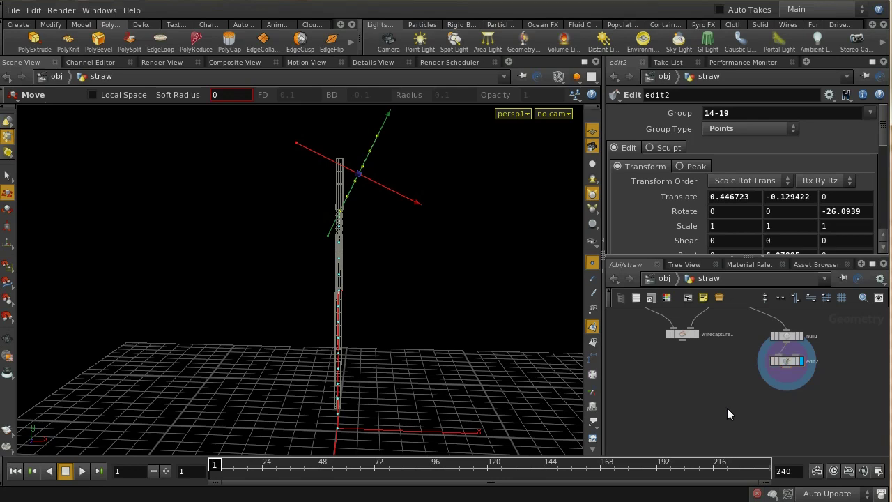
key(Tab)
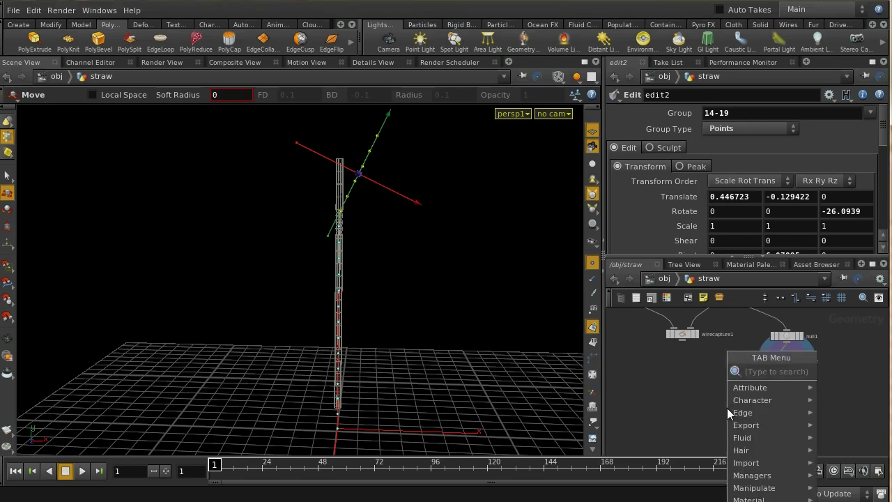
text(wi)
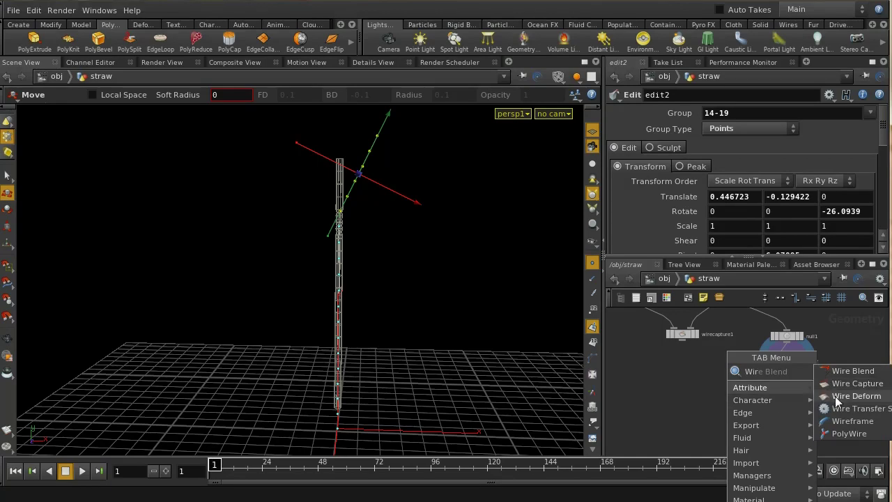
click(836, 396)
click(769, 416)
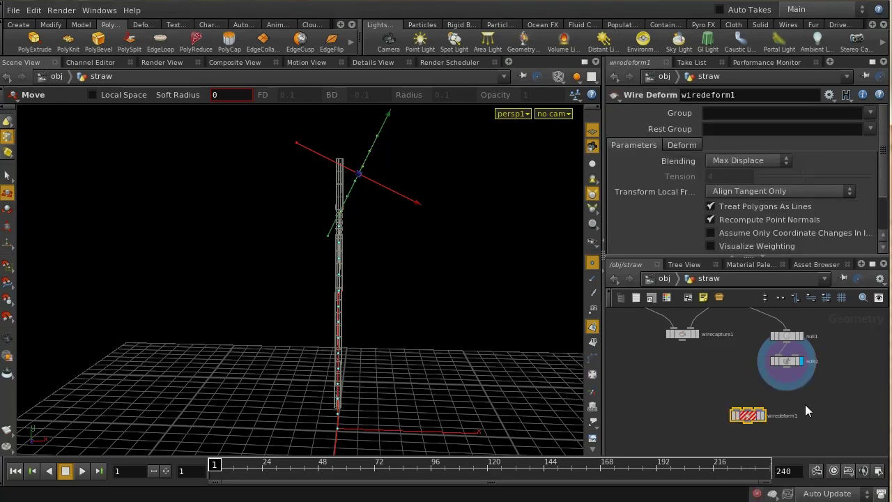
Connect wirecapture1, line1 and edit2 to the Wire Deform node's three inputs in that order, and display the node
click(682, 335)
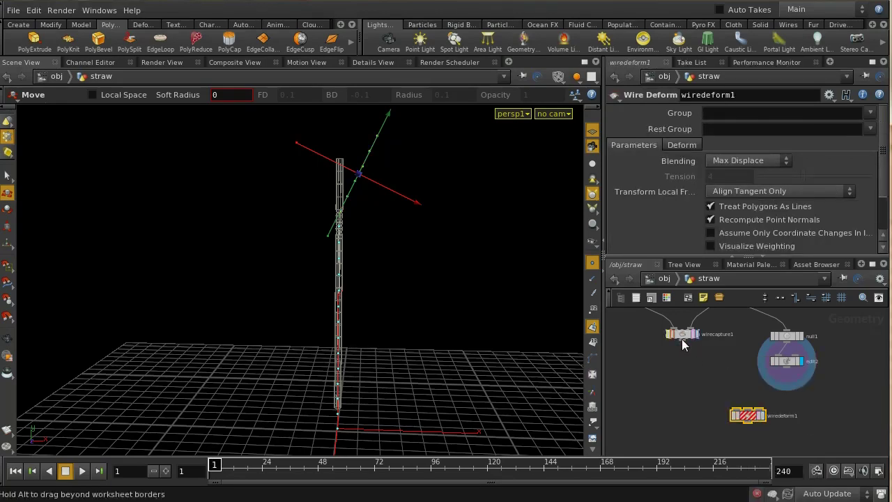
drag(683, 342, 737, 412)
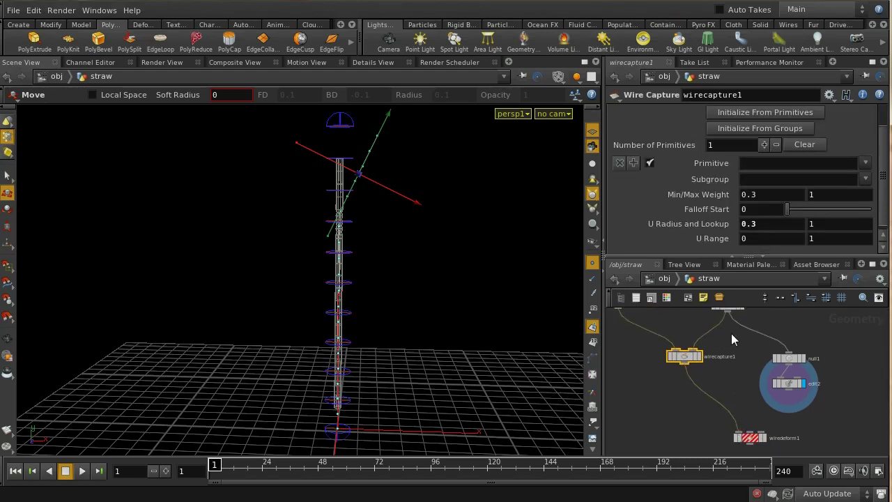
drag(730, 318, 751, 432)
mouse_move(745, 347)
middle_down()
mouse_move(745, 364)
mouse_move(735, 342)
middle_up()
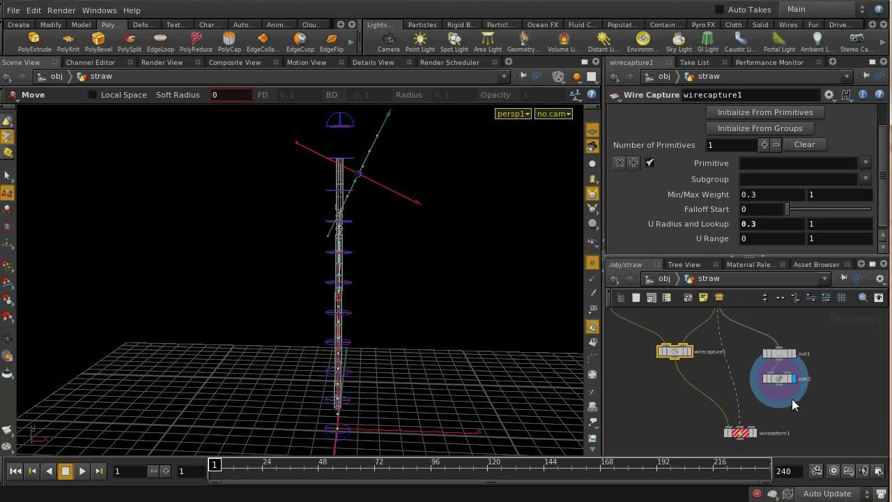
click(753, 433)
click(741, 438)
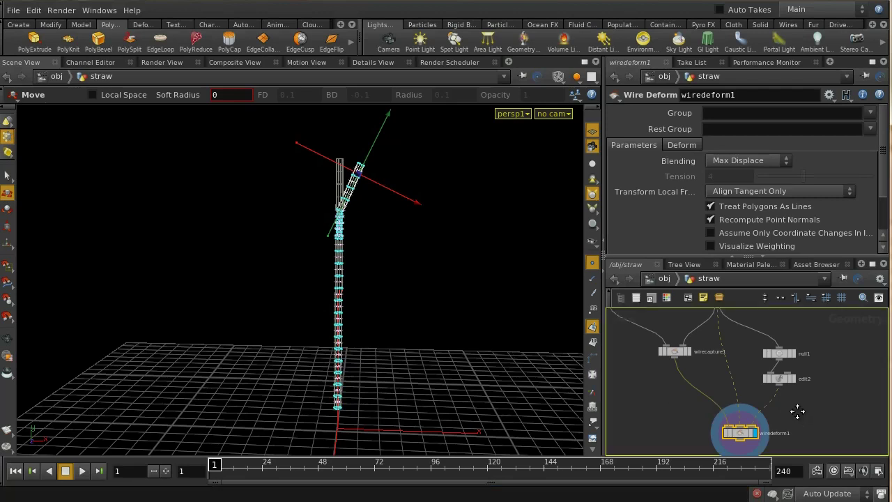
middle_drag(796, 412, 798, 399)
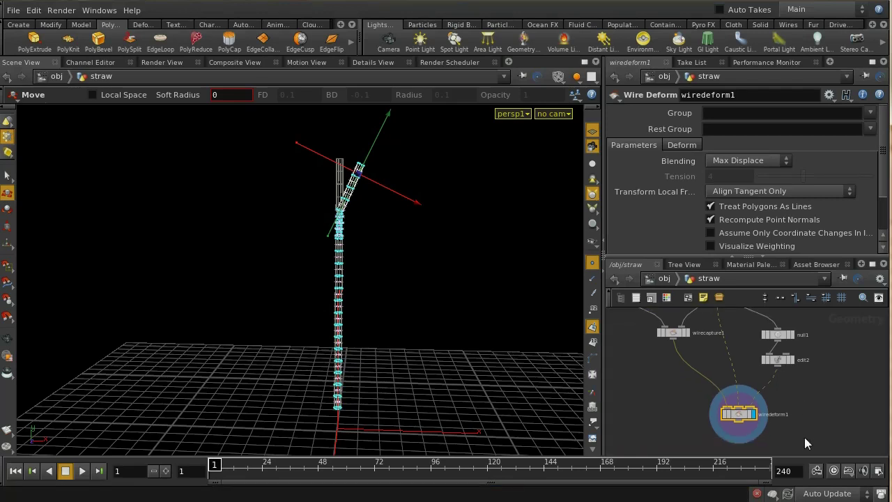
Return to the object level and view the bent straw inside the glass
key(u)
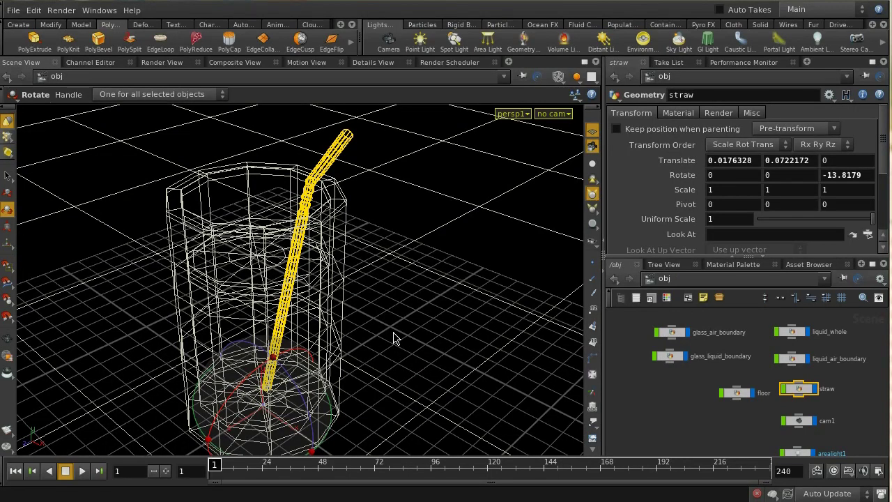
click(393, 313)
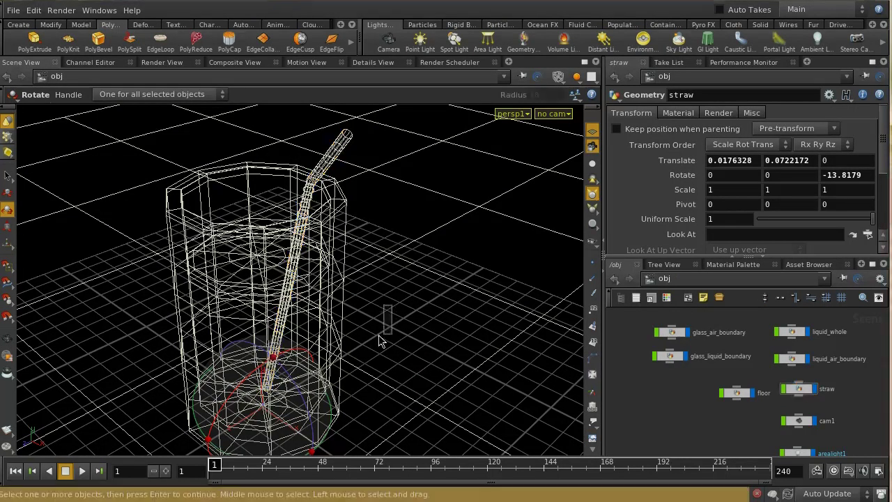
key(Escape)
drag(411, 309, 456, 310)
key(r)
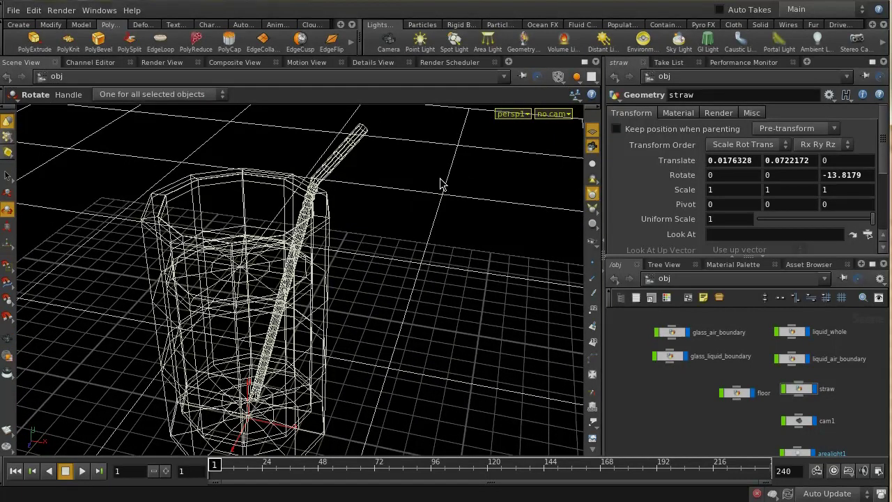
Look through cam1 in the viewport and bring up the Material Palette
click(551, 116)
click(560, 173)
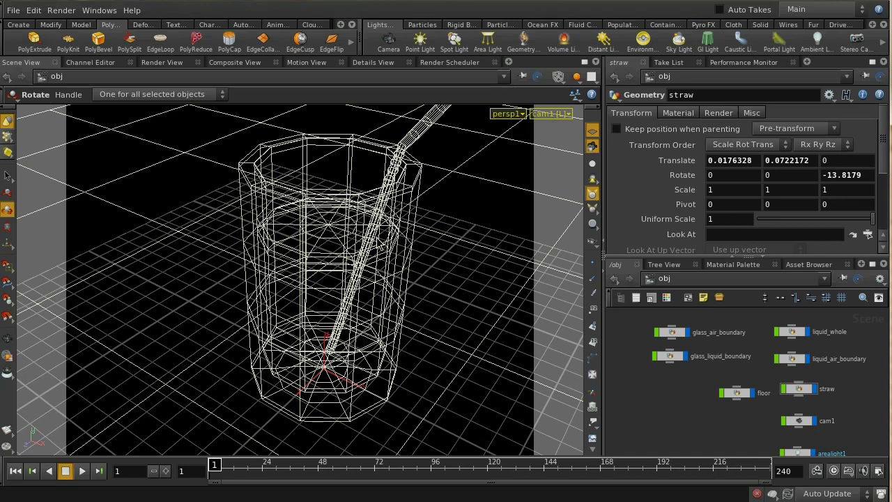
click(726, 265)
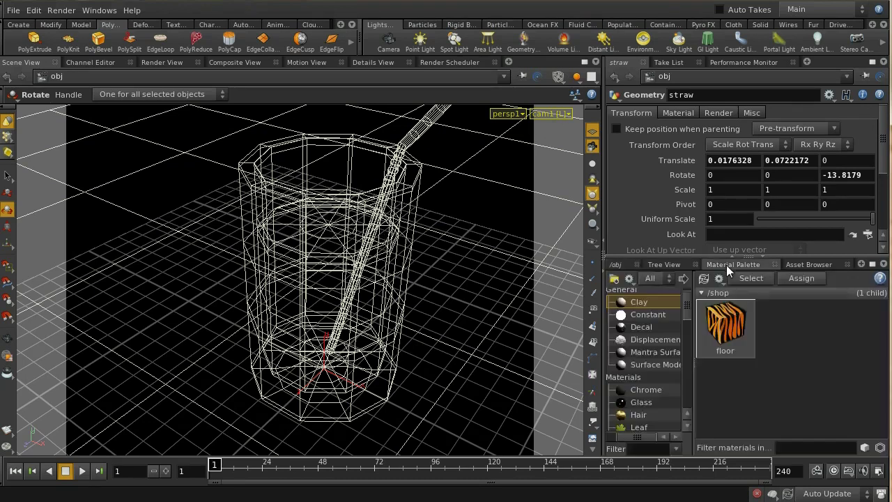
Add a Glass material from the Material Palette to the /shop materials beside floor
click(735, 345)
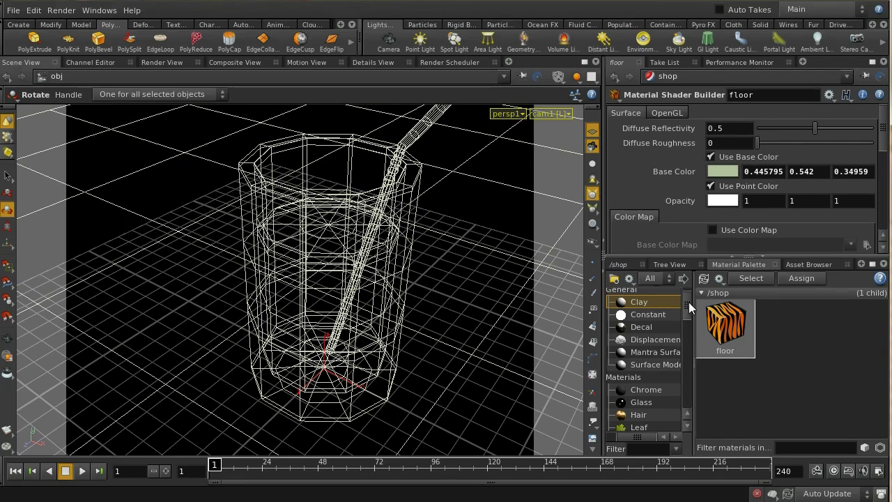
drag(689, 301, 689, 309)
drag(658, 344, 789, 311)
click(789, 311)
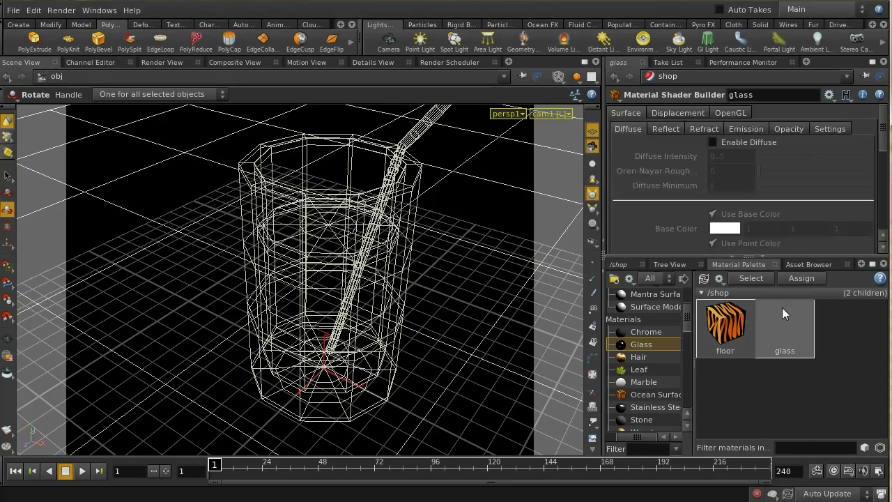
Line up the new glass material's node under floor in the shop network and rename it glass_to_air
click(627, 265)
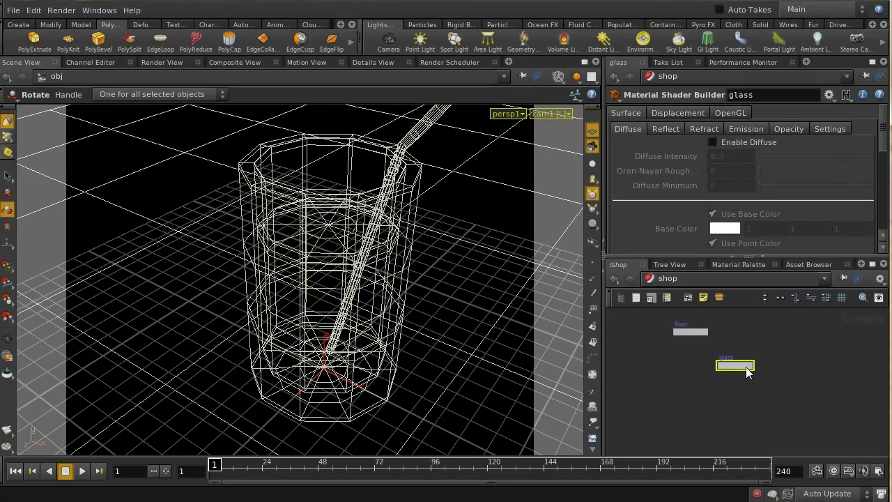
drag(747, 372, 692, 363)
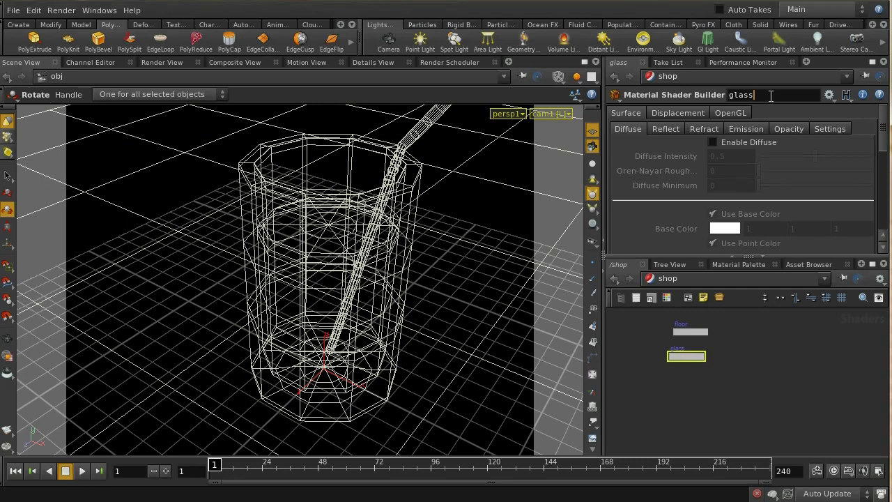
text(to_air)
key(Return)
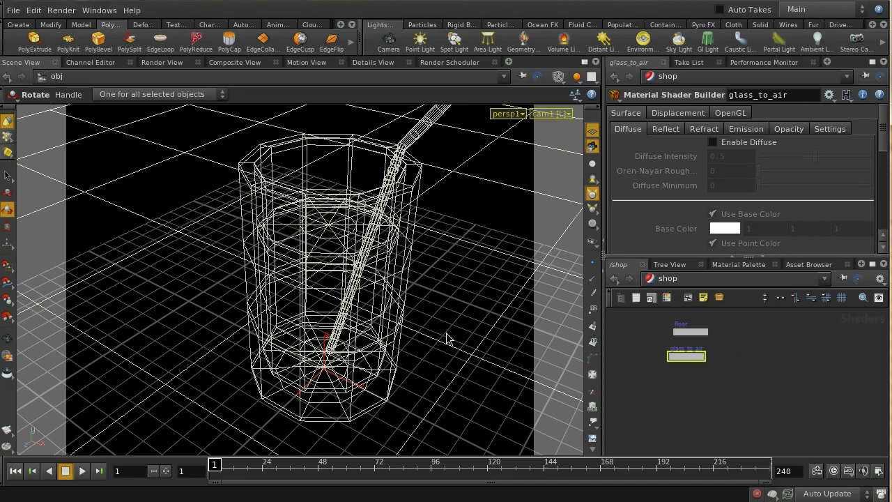
Duplicate the glass_to_air material, place the copy directly below it and rename the copy glass_to_liquid
key(ctrl+c)
key(ctrl+v)
drag(724, 382, 693, 387)
click(804, 95)
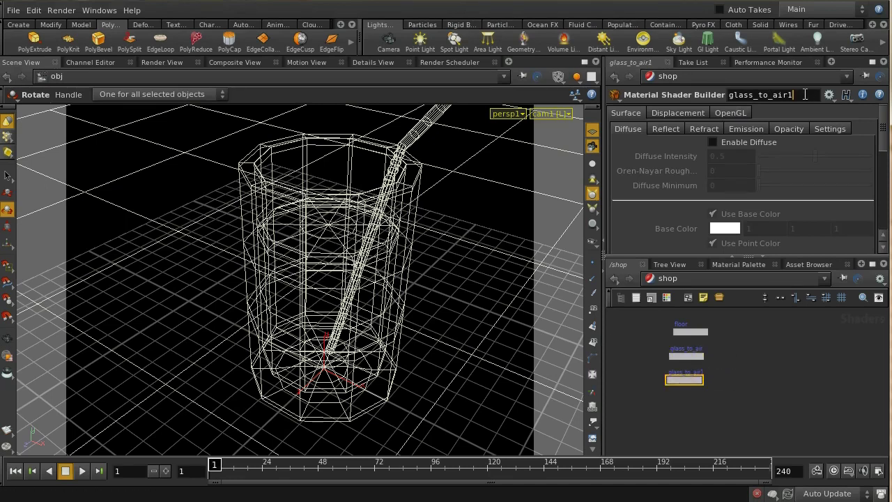
key(BackSpace)
key(BackSpace)
key(BackSpace)
key(BackSpace)
text(liquid)
key(Return)
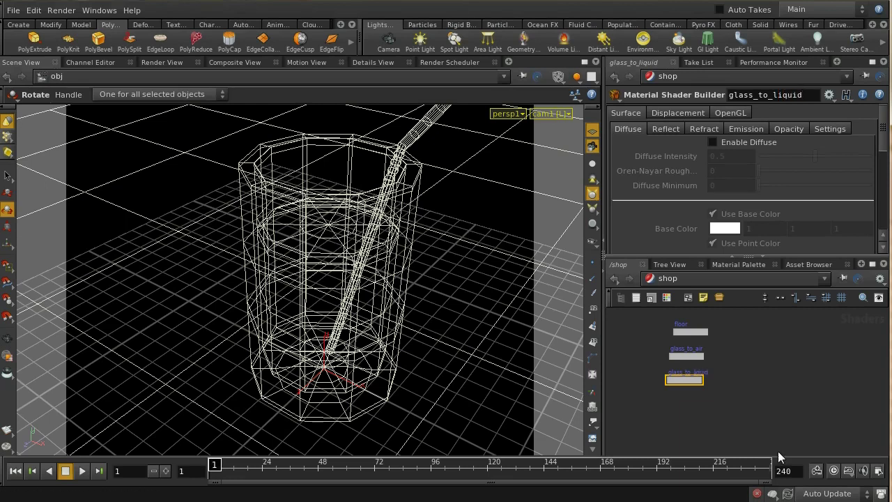
Duplicate the glass_to_liquid material, rename the copy liquid_to_air and align it below the other materials
key(ctrl+c)
key(ctrl+v)
drag(727, 406, 692, 415)
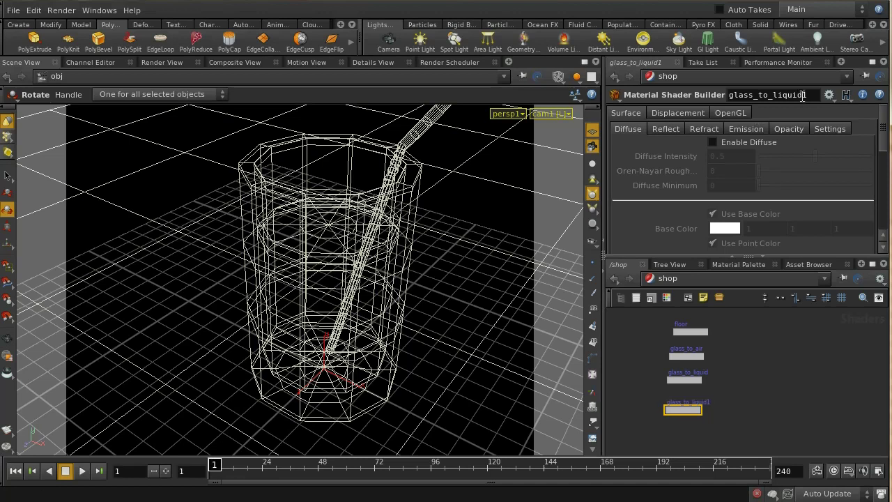
drag(803, 95, 674, 110)
text(liquid_to_air)
key(Return)
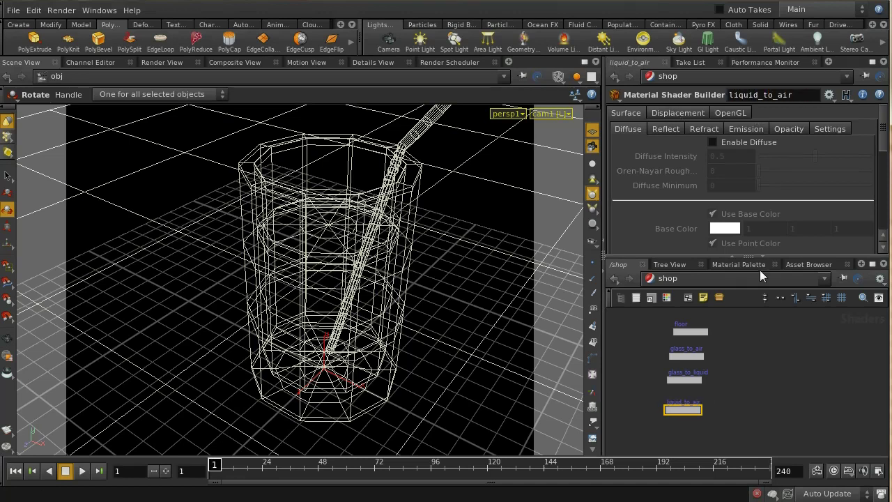
middle_drag(769, 379, 802, 372)
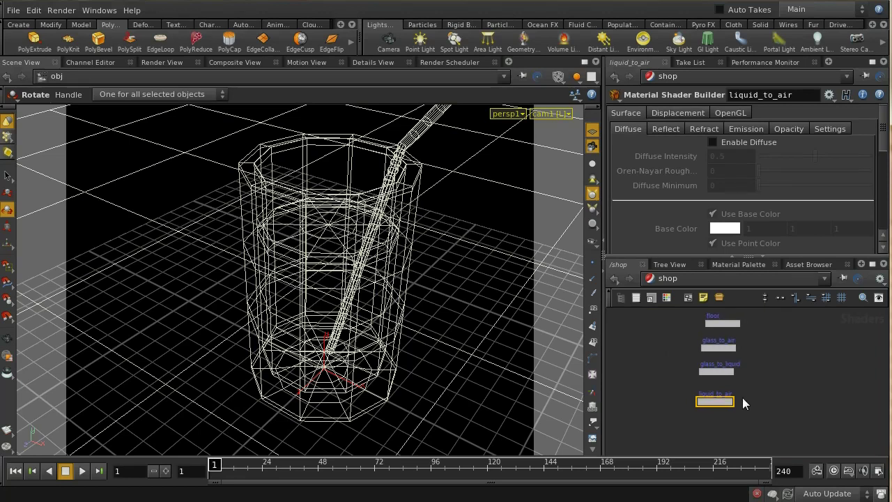
drag(720, 408, 725, 400)
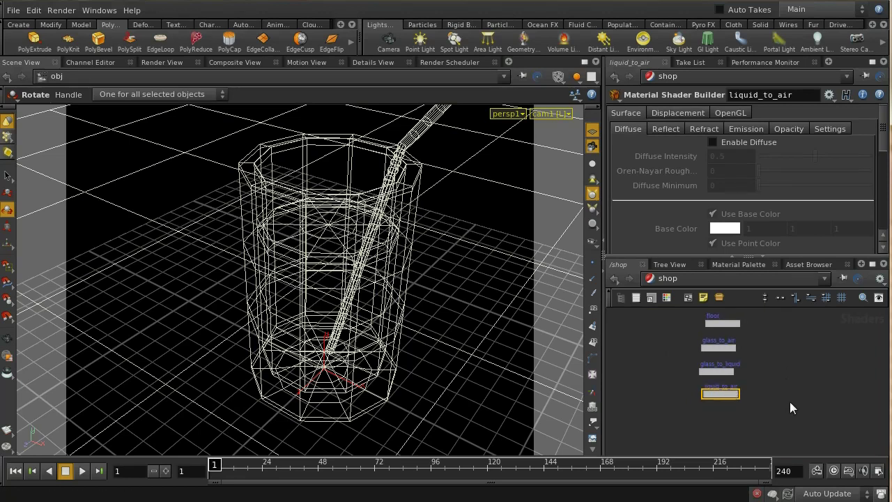
Review the refraction settings of glass_to_air, and enter the liquid's index of refraction as the Outside IOR of glass_to_liquid
click(715, 347)
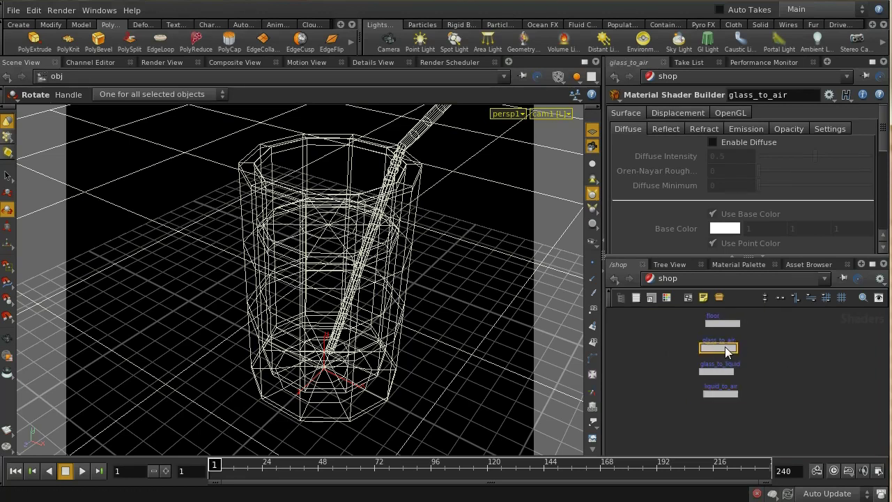
click(704, 131)
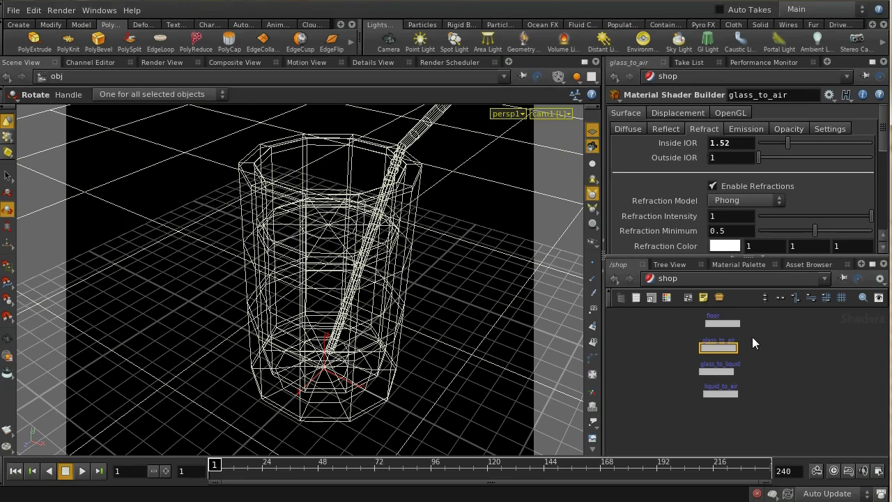
click(717, 373)
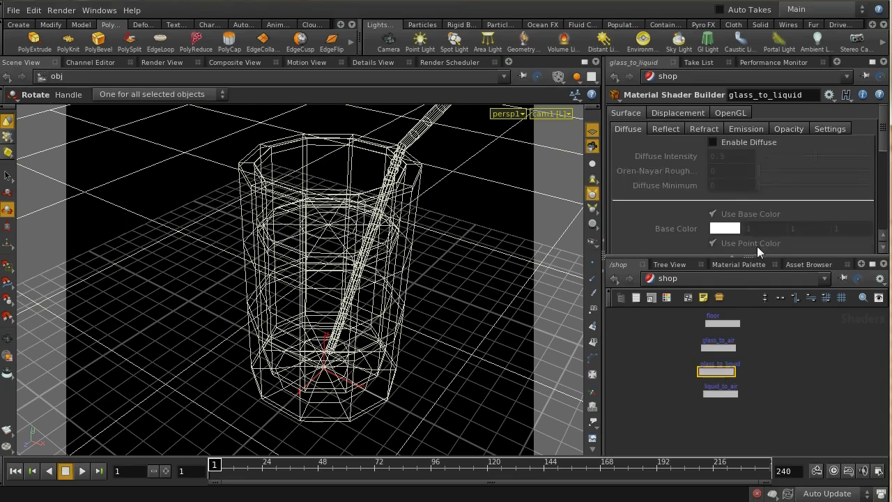
click(705, 128)
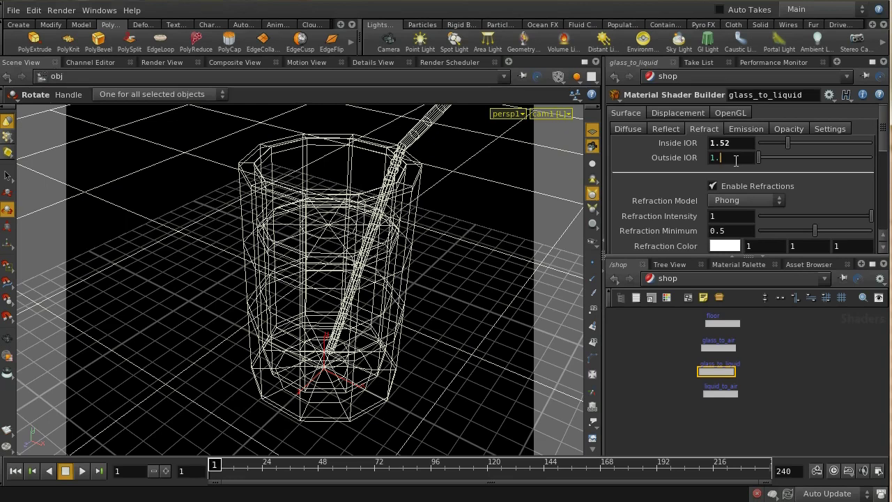
key(Return)
Set the Inside IOR of the liquid_to_air material to 1.3
click(721, 395)
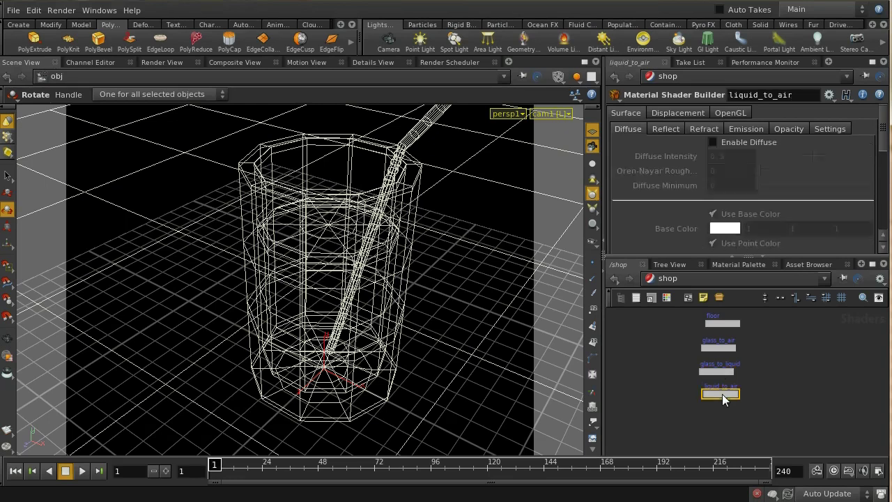
click(707, 129)
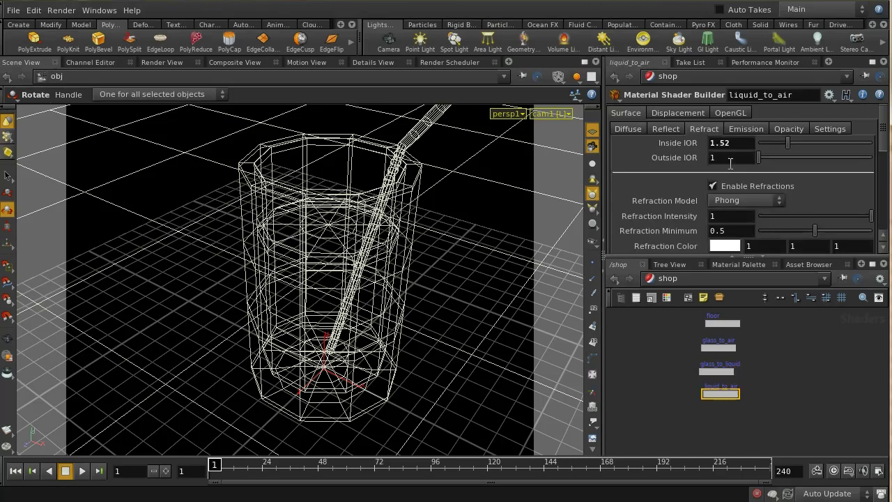
click(735, 143)
key(BackSpace)
text(3)
key(Return)
Return to the object level and assign the /shop/glass_to_air material to glass_air_boundary
click(665, 279)
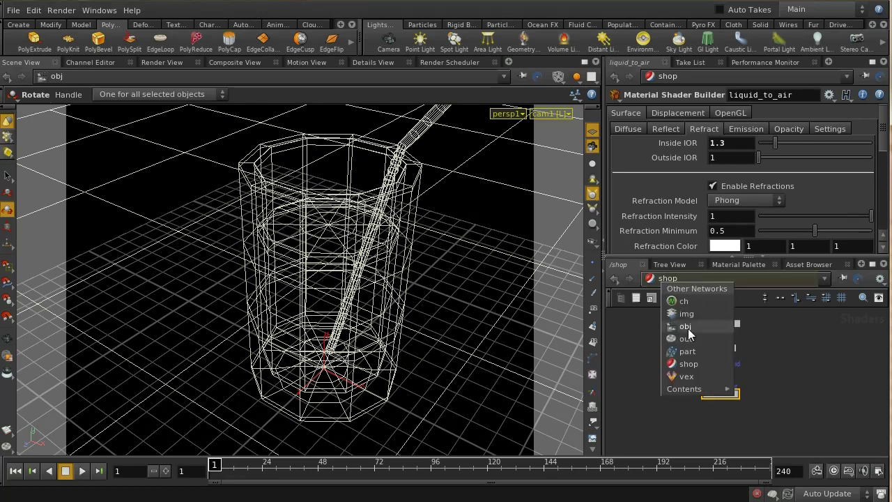
click(686, 328)
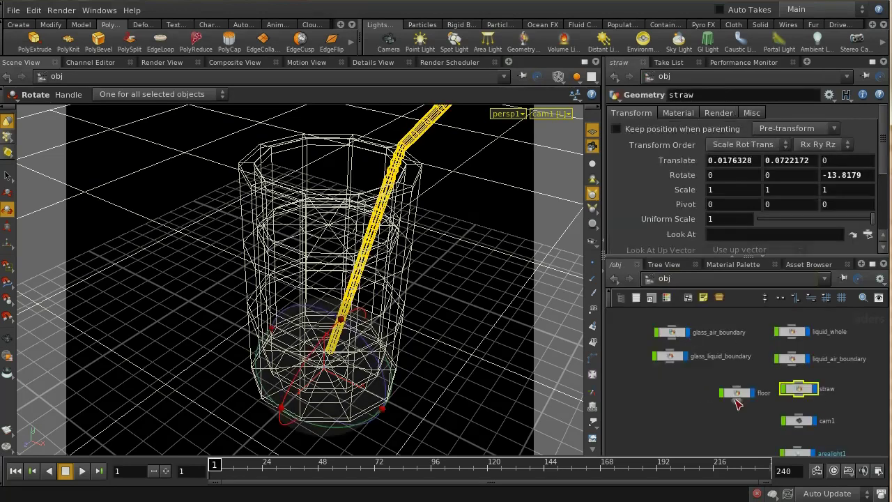
click(674, 335)
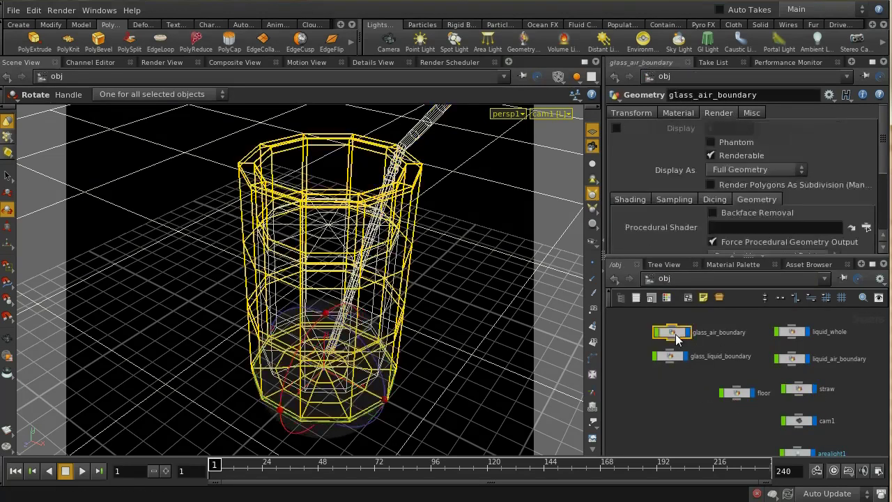
click(679, 116)
click(846, 133)
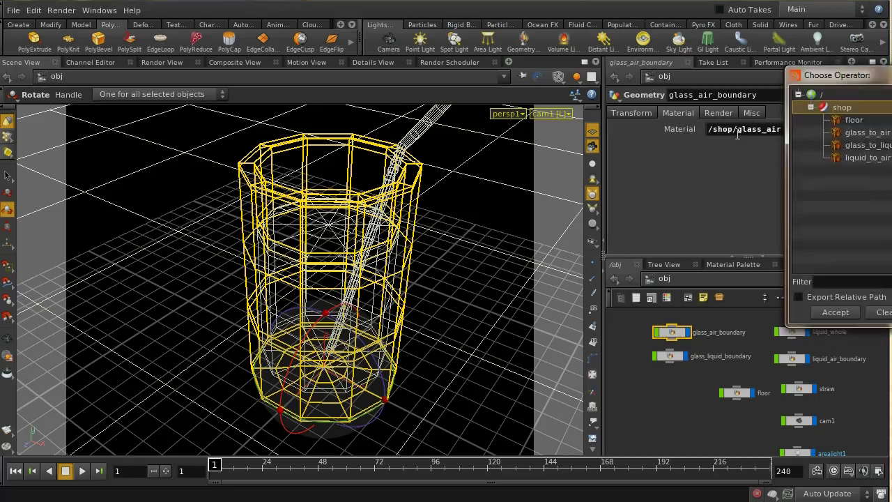
click(868, 134)
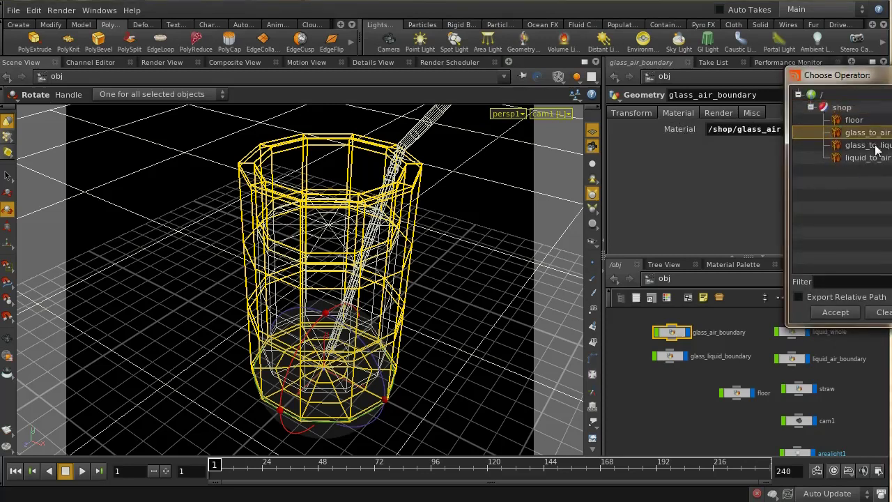
click(836, 312)
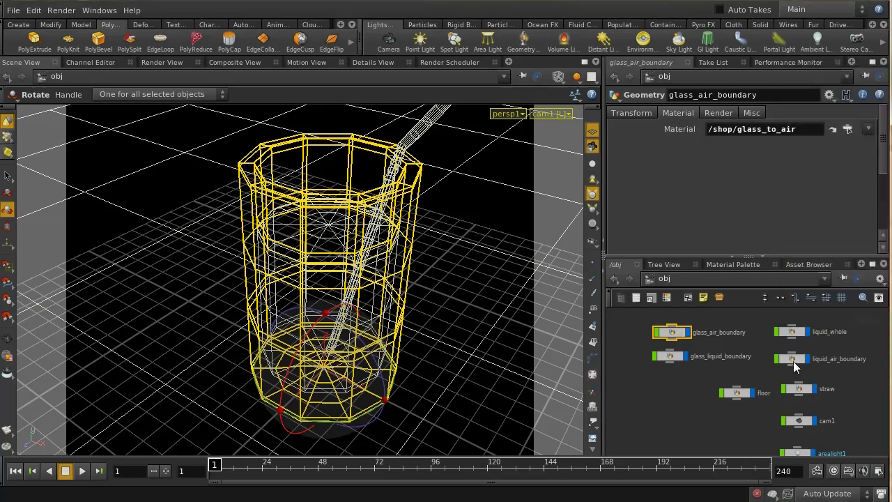
Assign the /shop/glass_to_liquid material to the glass_liquid_boundary object
click(669, 359)
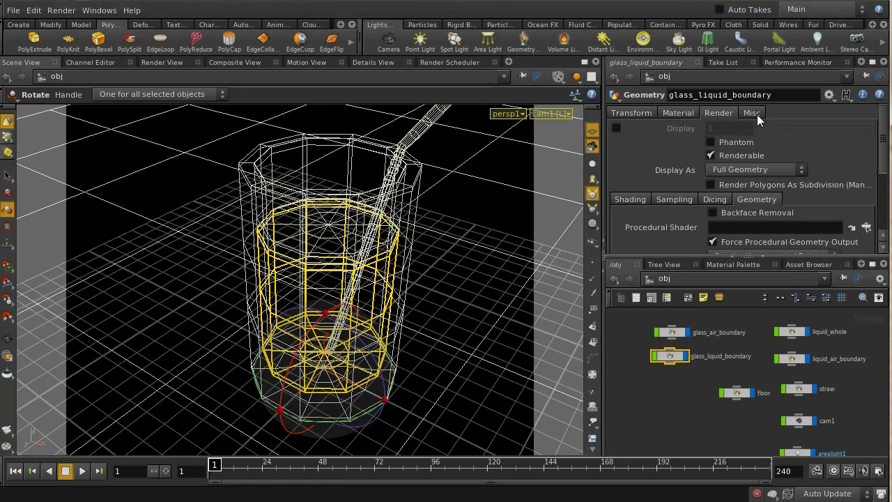
click(679, 113)
click(848, 129)
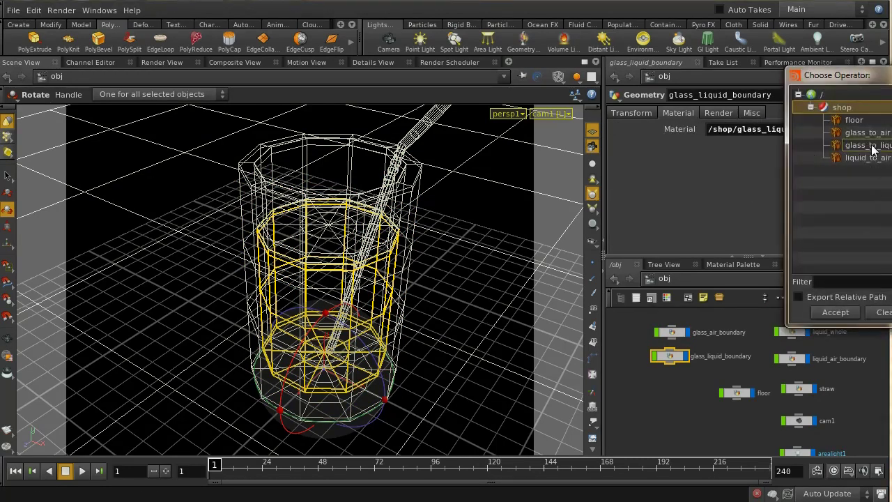
click(870, 147)
click(835, 313)
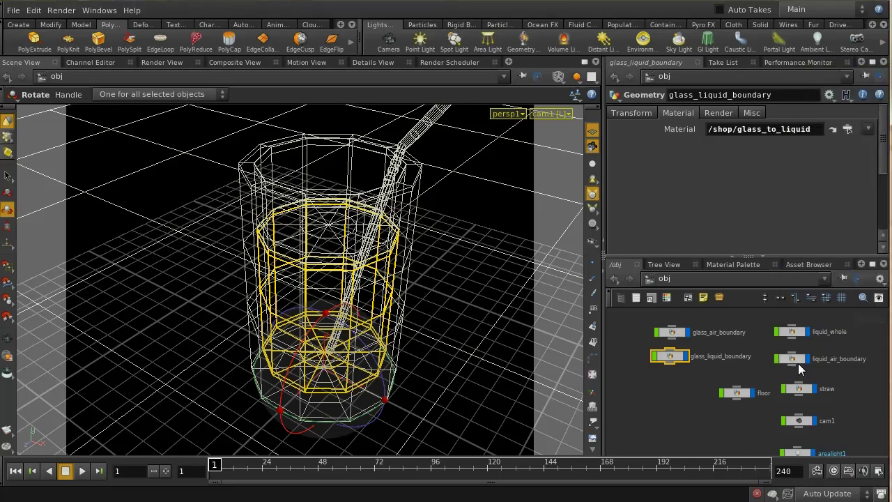
Assign the /shop/liquid_to_air material to the liquid_air_boundary object
click(797, 363)
click(678, 112)
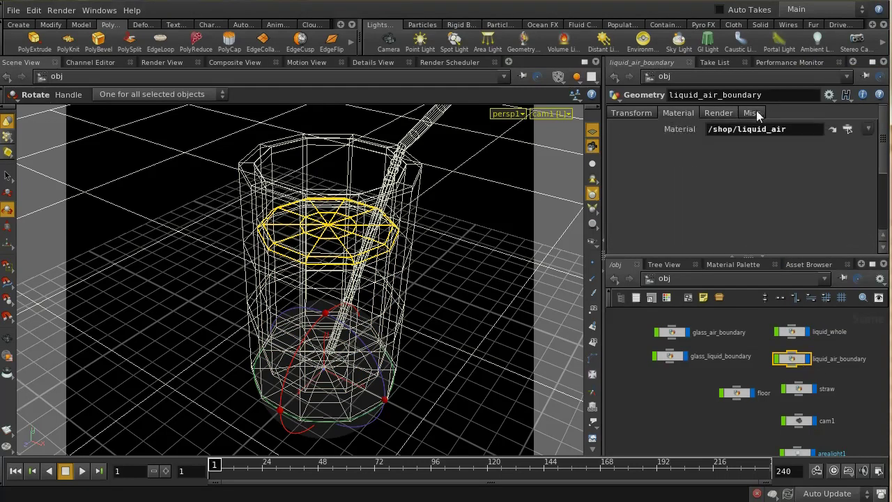
click(849, 129)
click(866, 157)
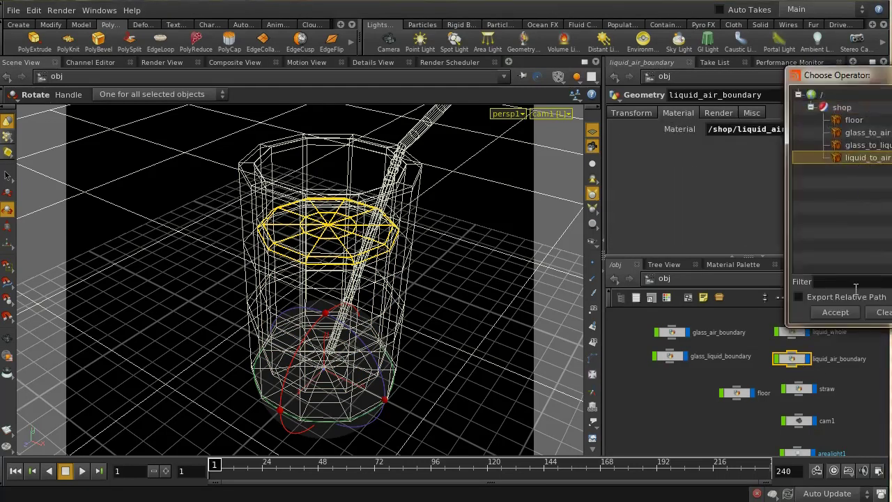
click(816, 312)
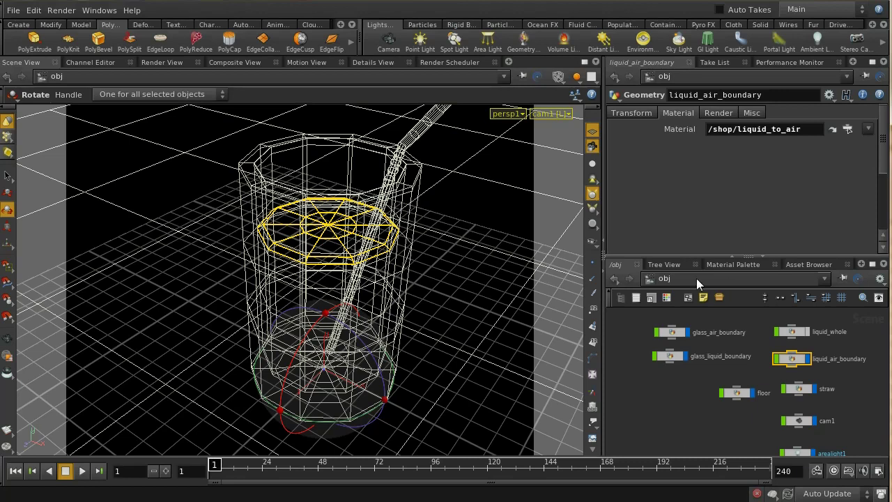
Add an environment light to the scene and place its node below arealight1
middle_drag(727, 436, 705, 397)
middle_drag(803, 373, 840, 438)
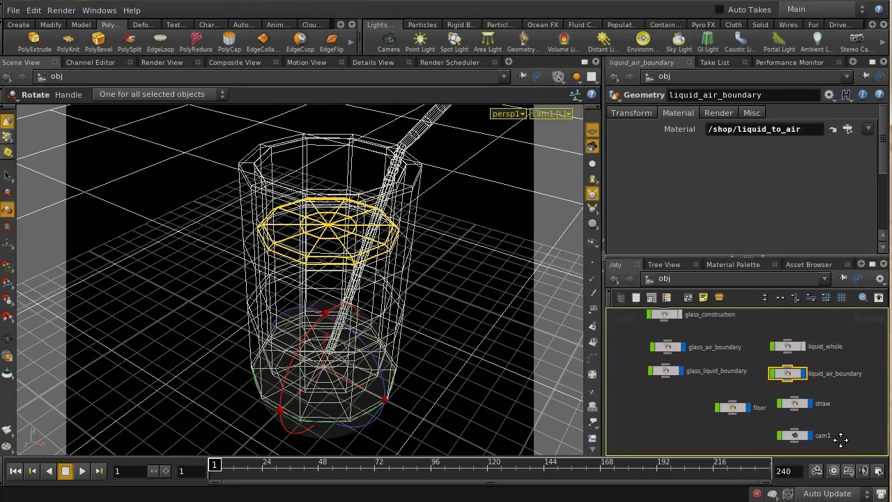
mouse_move(750, 342)
middle_down()
mouse_move(758, 383)
mouse_move(752, 340)
middle_up()
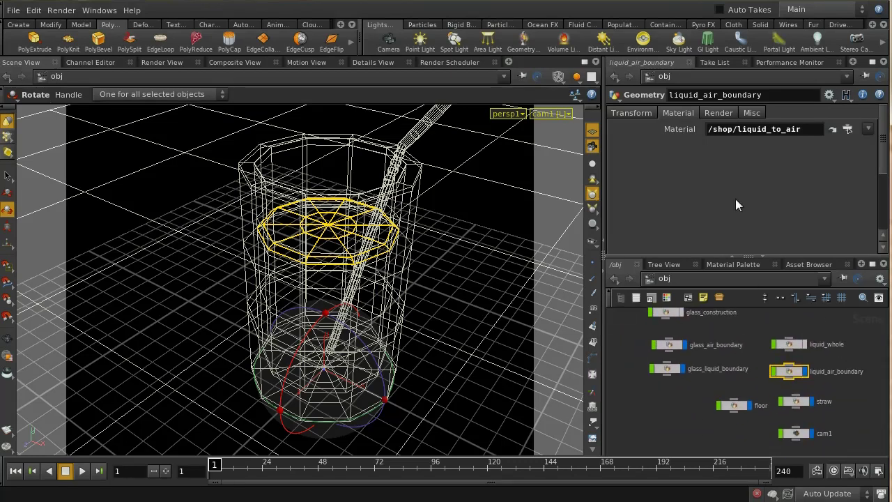
click(642, 43)
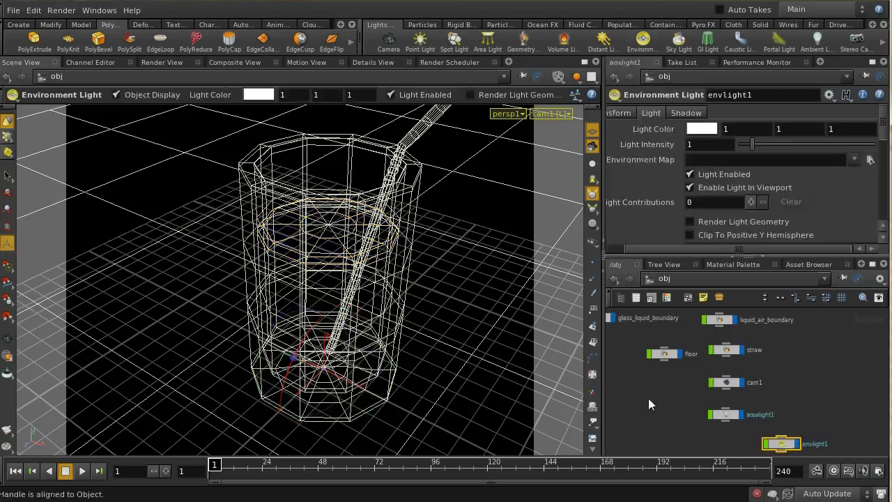
drag(775, 450, 728, 455)
Load DOSCH_SKIESV2_01SN_lowres.rat from $HFS/houdini/pic/ as the environment map of envlight1
click(869, 160)
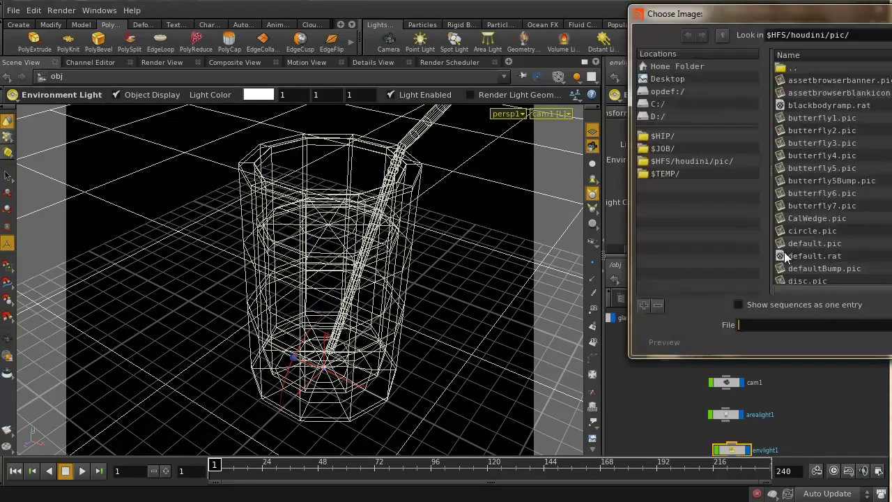
click(702, 161)
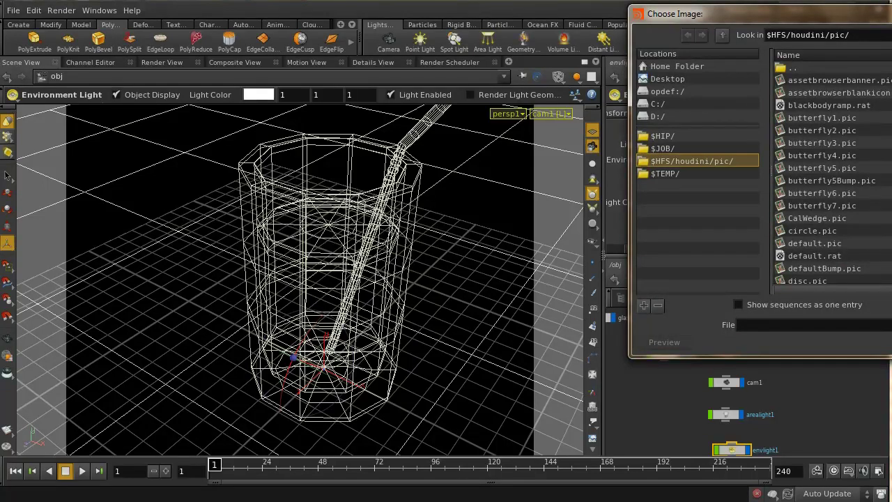
scroll(833, 173, down, 5)
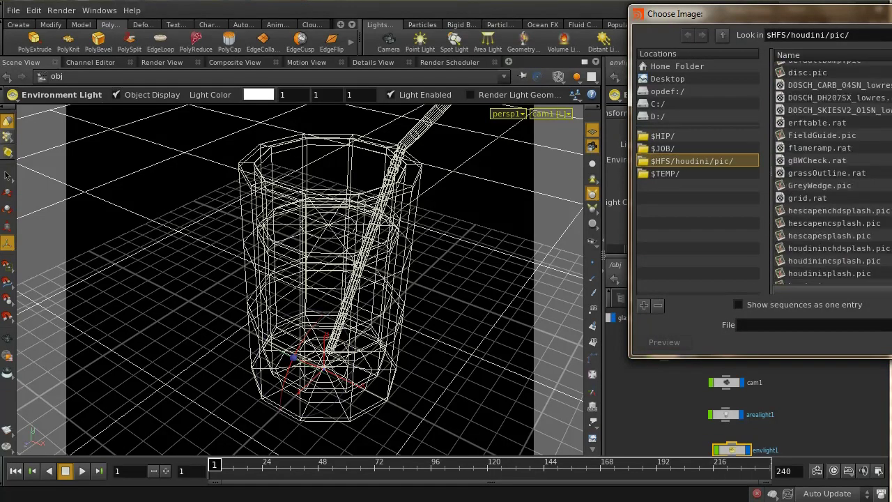
scroll(832, 173, up, 1)
click(887, 130)
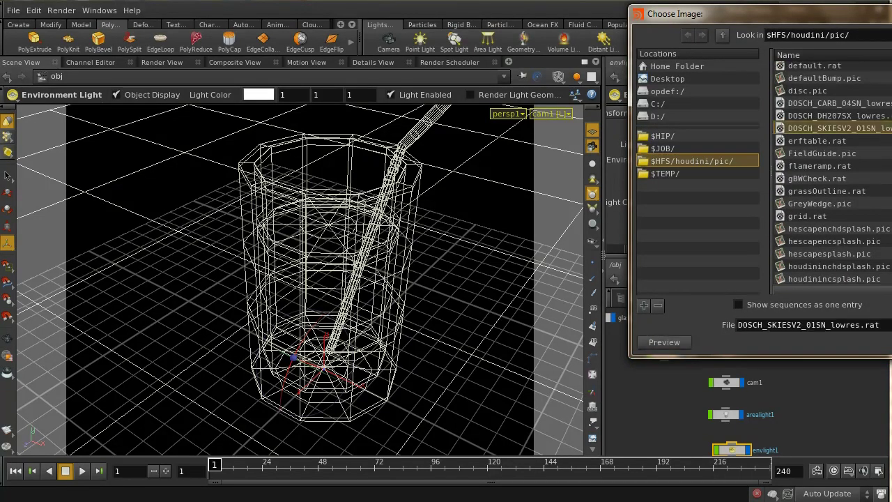
key(Return)
Select arealight1 to check its placement beside the glass, and line up the envlight1 node beneath it
scroll(815, 411, down, 1)
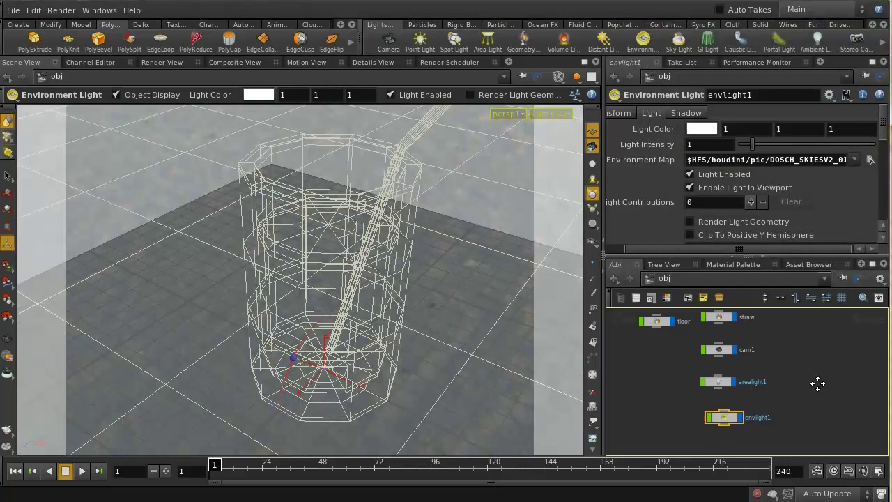
click(728, 381)
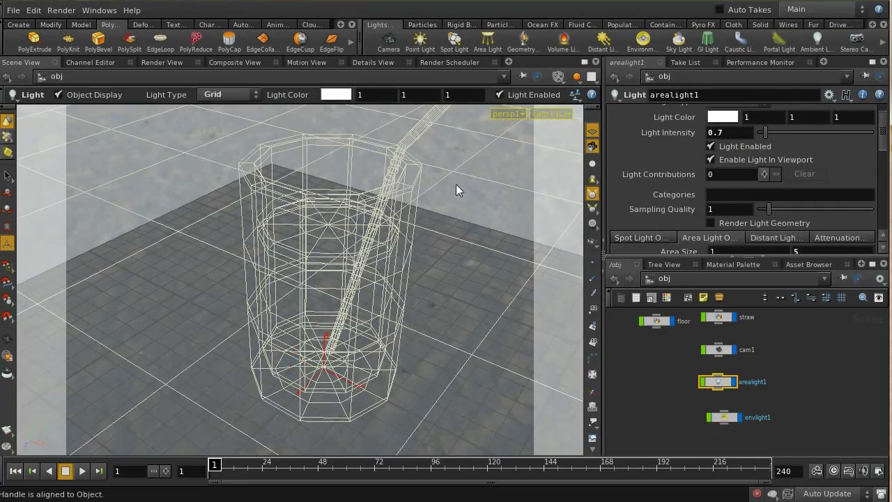
key(Escape)
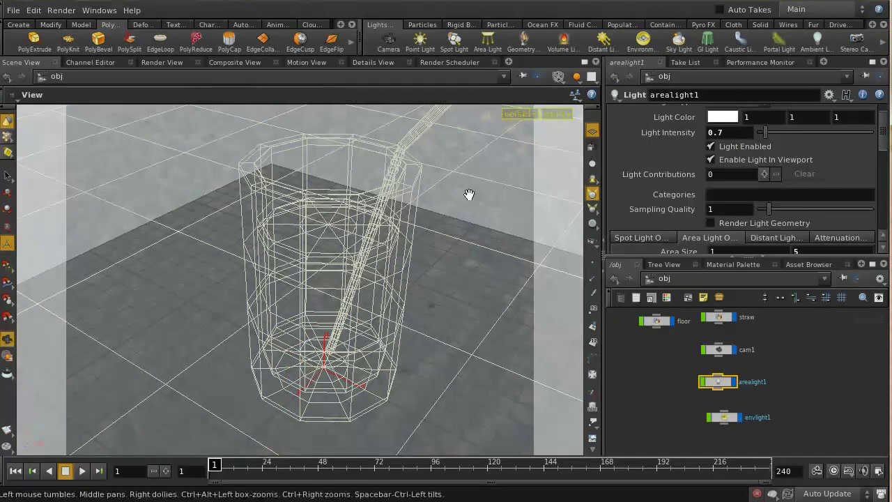
drag(467, 193, 466, 246)
scroll(390, 160, down, 5)
drag(382, 193, 355, 183)
key(Return)
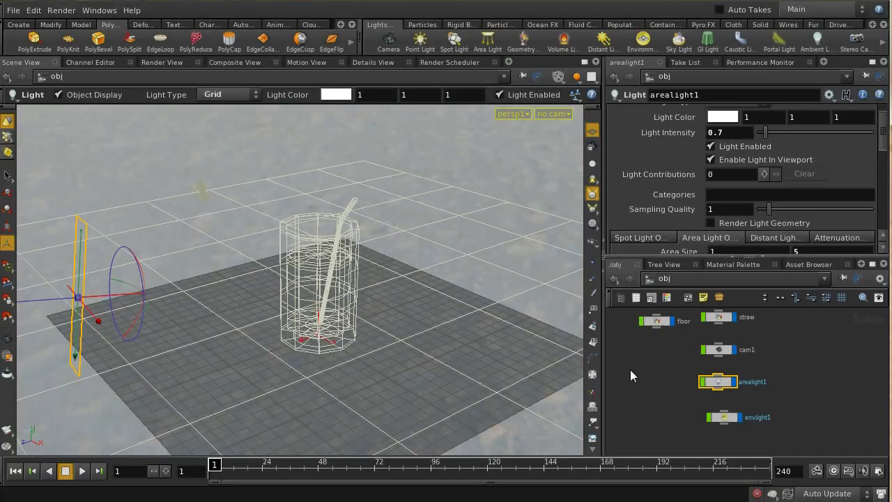
drag(725, 416, 722, 415)
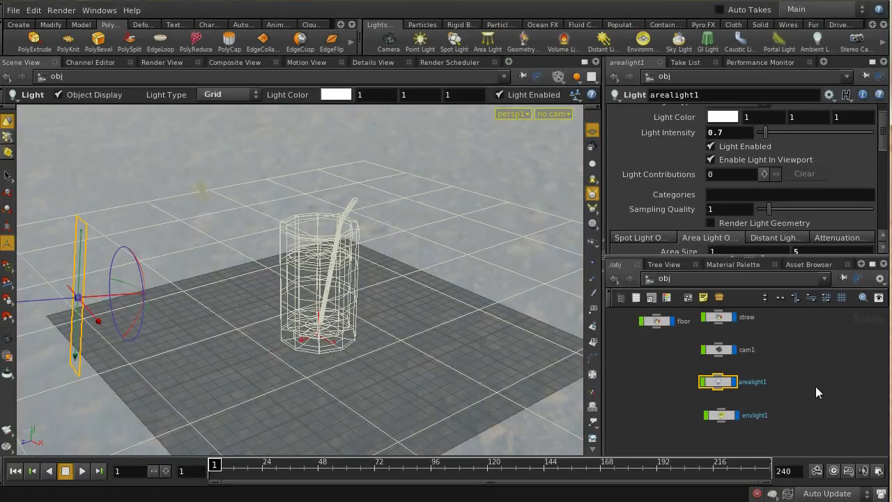
Render the scene through /obj/cam1 with mantra_ipr and stop the render partway
click(160, 63)
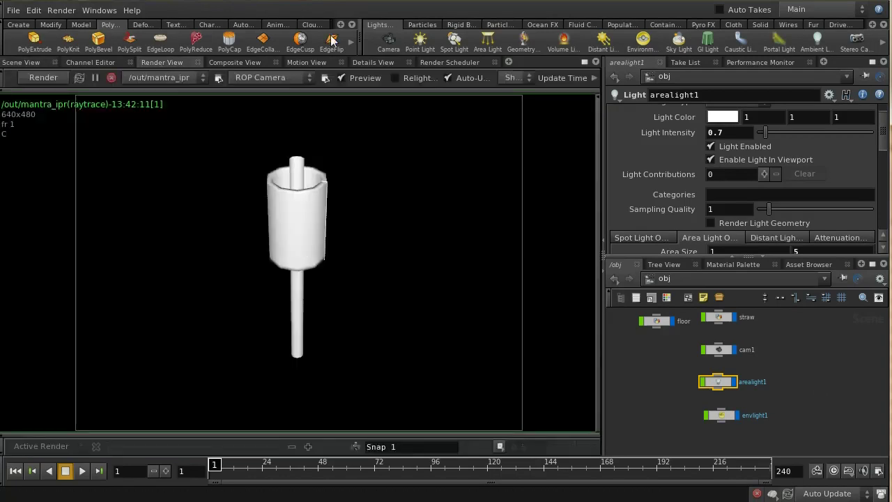
click(278, 78)
click(274, 114)
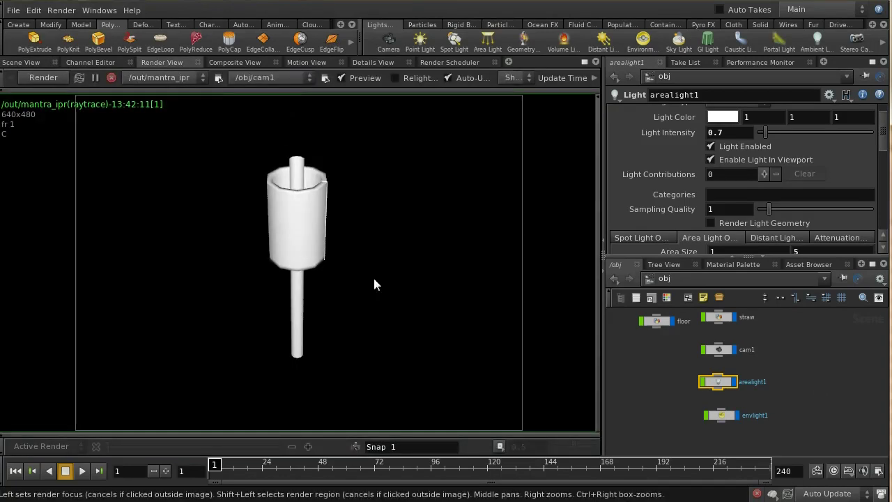
click(59, 80)
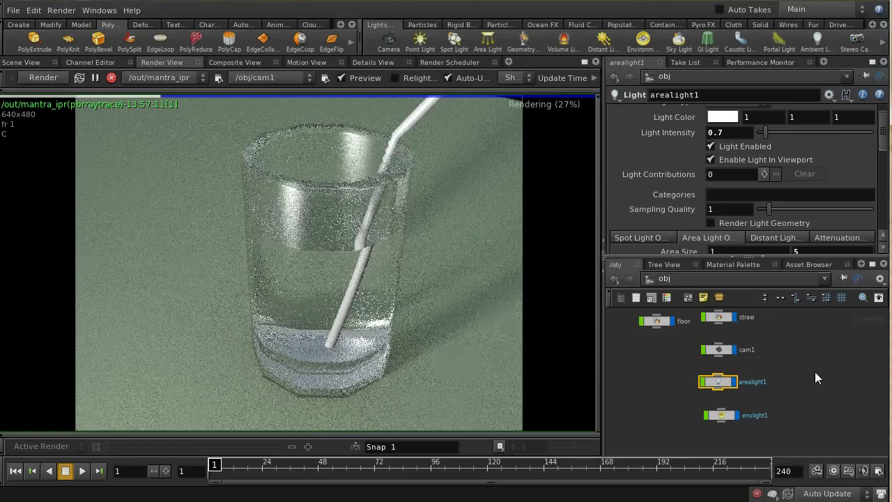
middle_drag(812, 366, 813, 388)
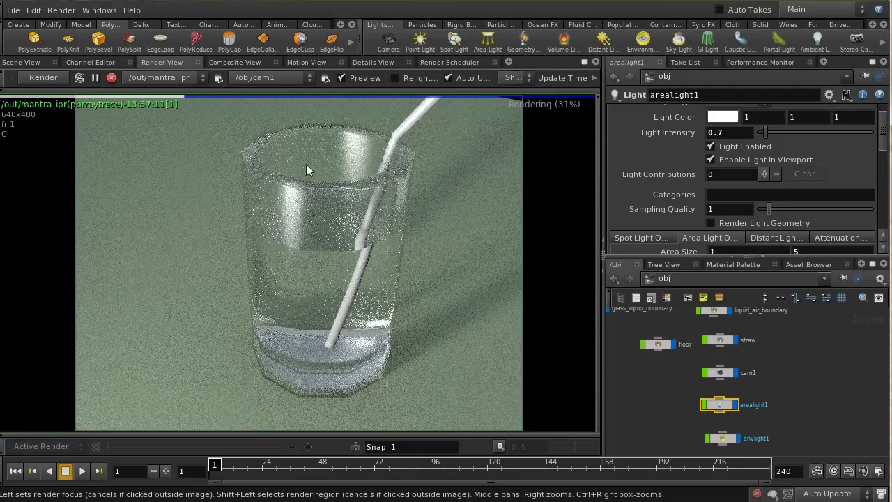
click(110, 77)
Enable Render Polygons As Subdivision on glass_air_boundary, glass_liquid_boundary, liquid_whole and liquid_air_boundary together, and render again
middle_drag(808, 349, 745, 399)
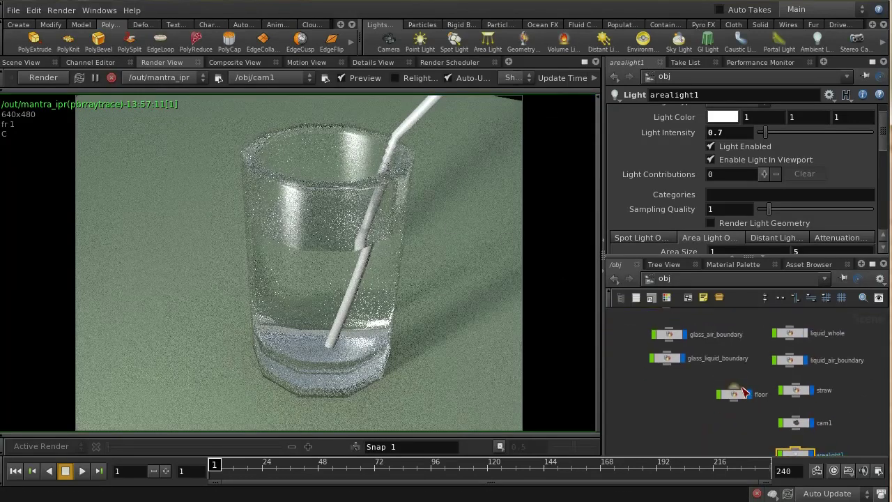
click(670, 335)
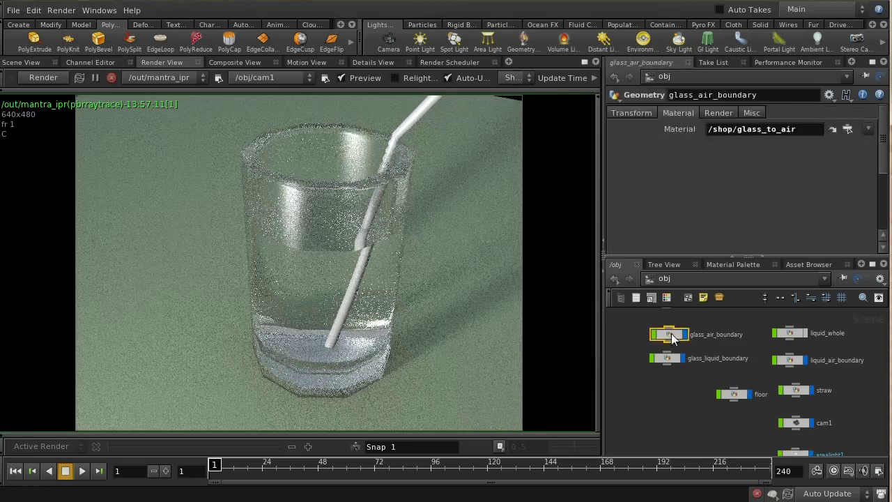
drag(641, 321, 828, 372)
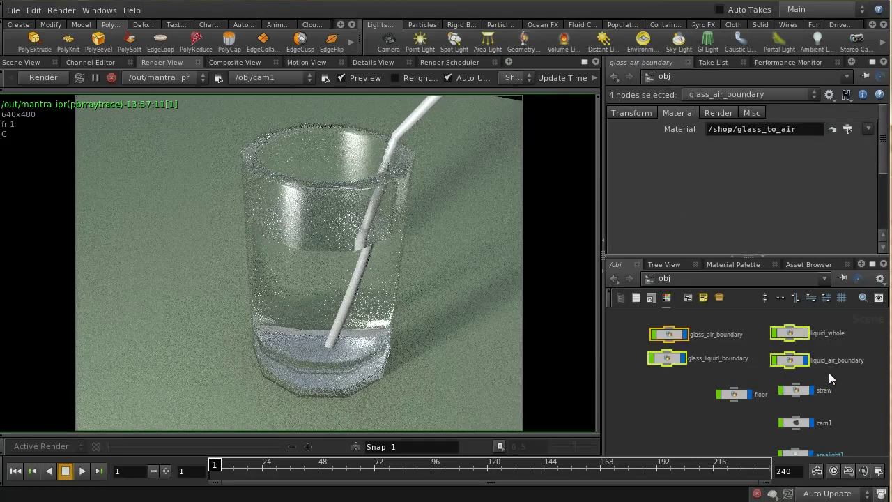
click(719, 113)
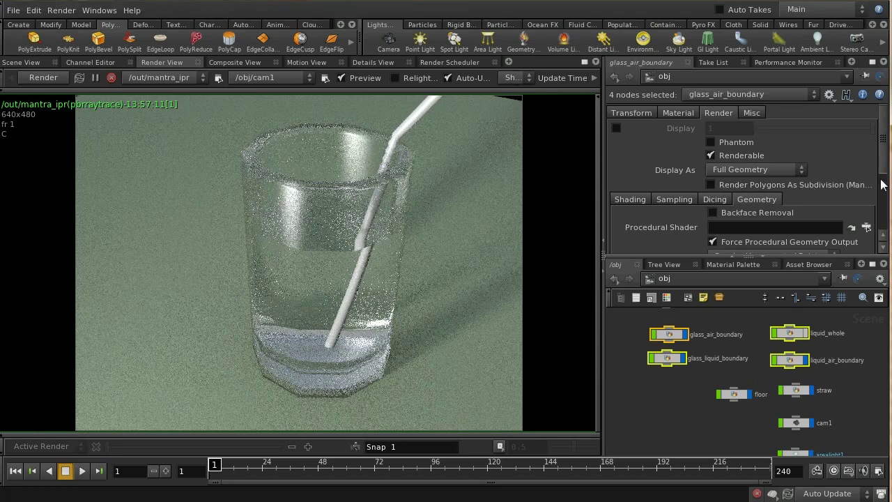
scroll(788, 177, down, 1)
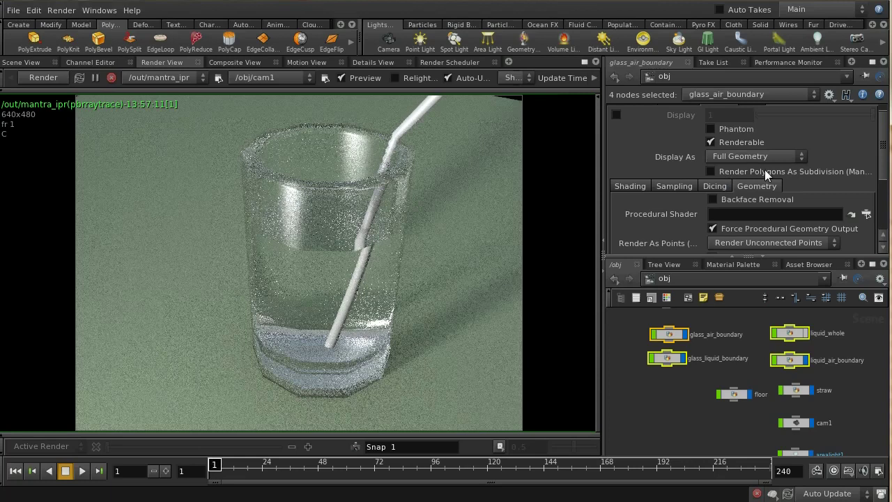
click(711, 171)
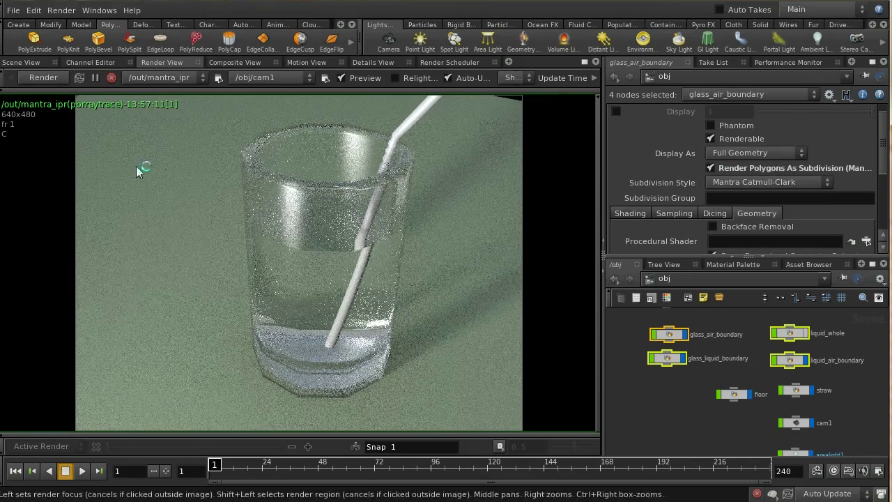
click(44, 77)
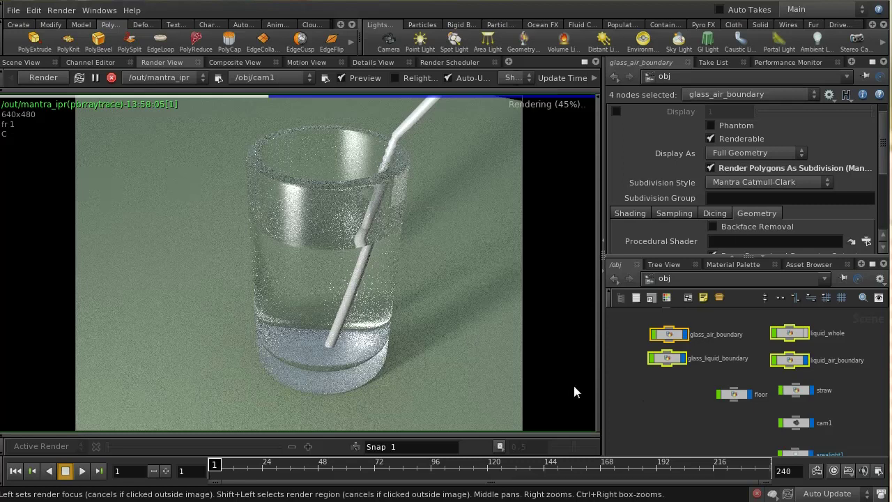
Examine the diffuse settings of the liquid_to_air material
click(738, 264)
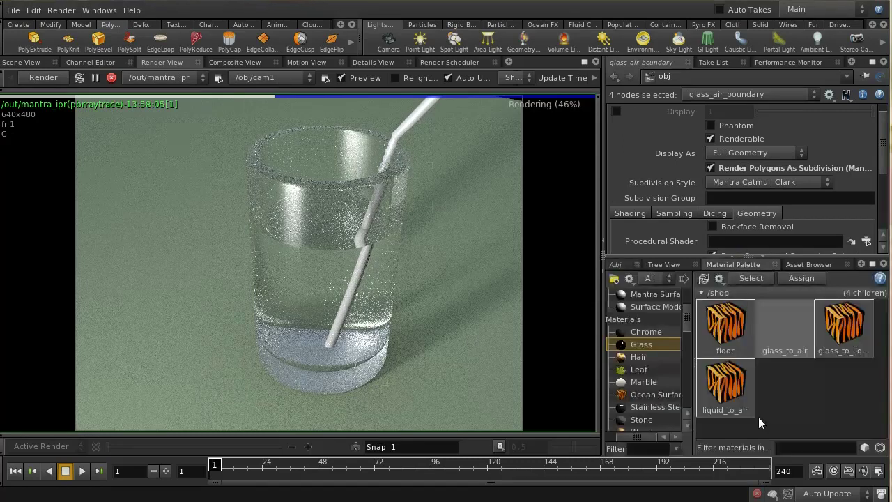
click(735, 397)
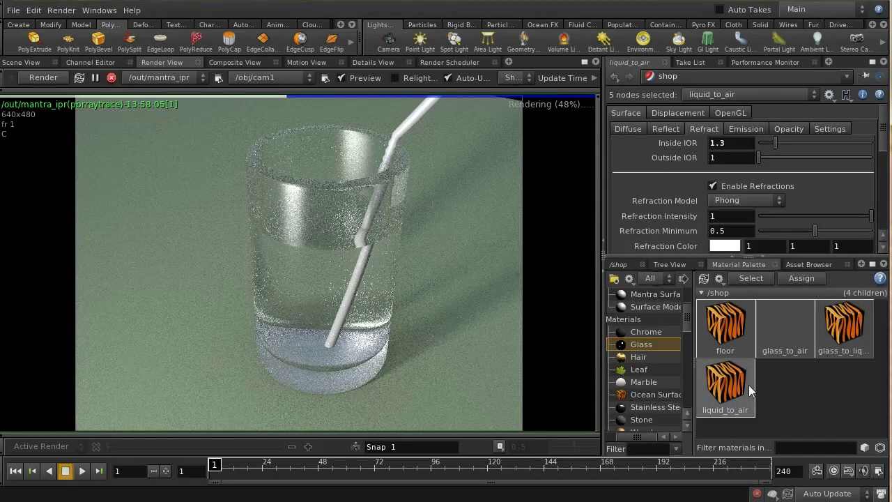
click(628, 129)
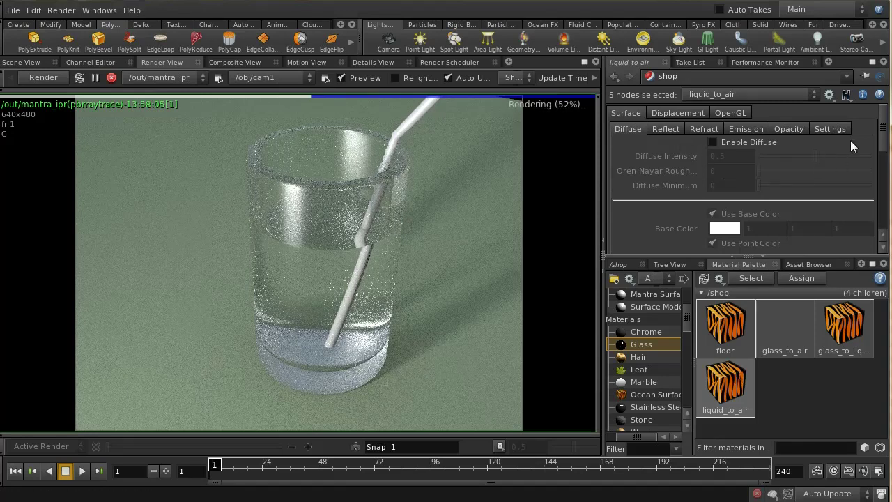
mouse_move(881, 129)
mouse_down()
mouse_move(879, 139)
mouse_move(880, 118)
mouse_up()
Return the network from the /shop materials to the object level with the glass and liquid nodes
click(620, 265)
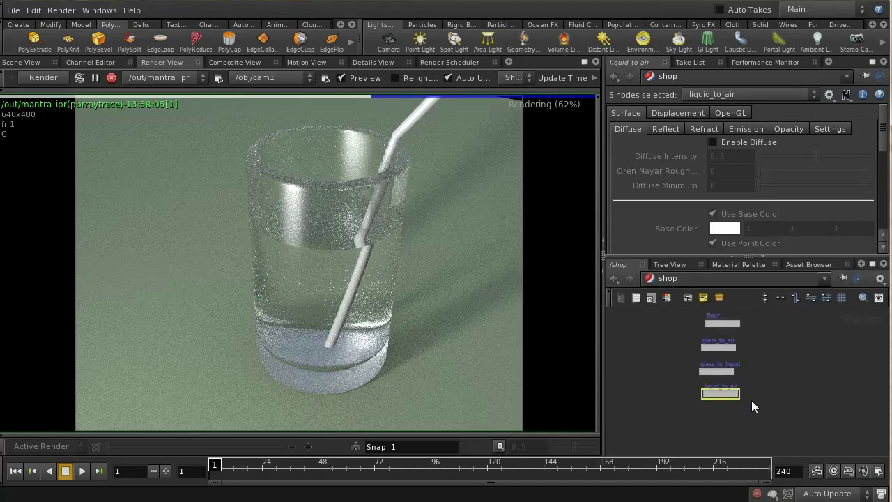
key(h)
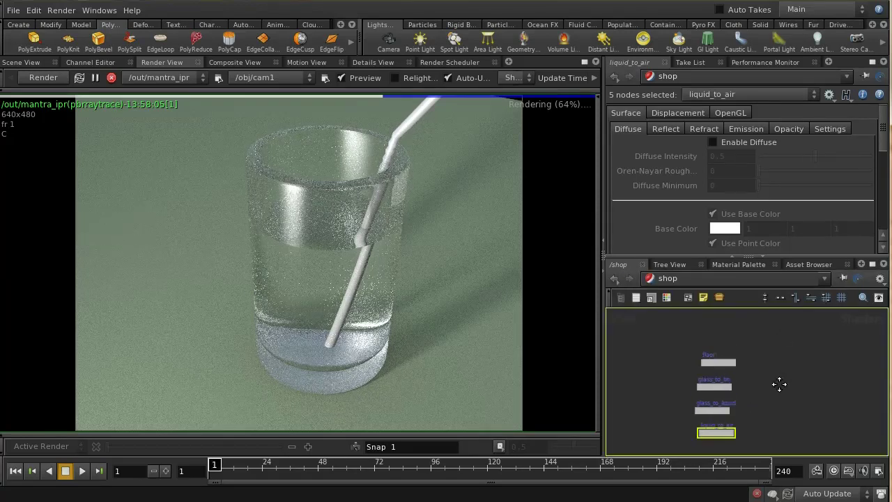
click(749, 265)
click(626, 264)
click(700, 278)
click(731, 321)
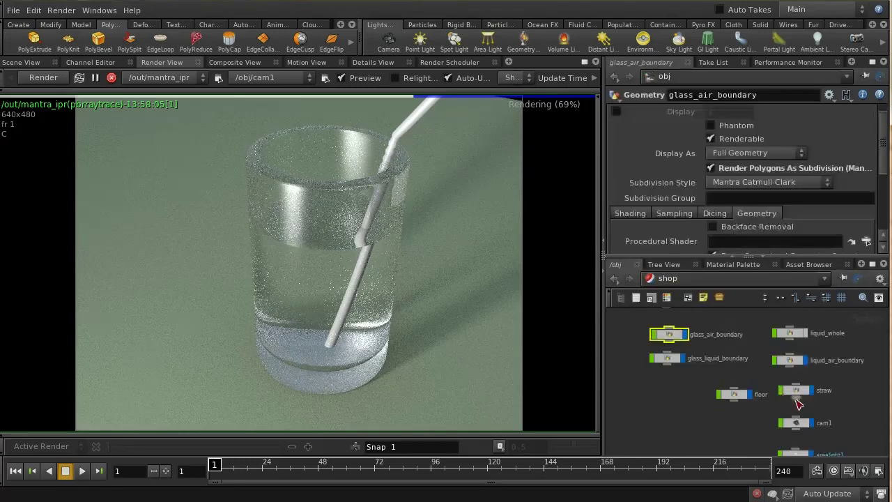
mouse_move(765, 363)
middle_down()
mouse_move(745, 368)
mouse_move(749, 359)
middle_up()
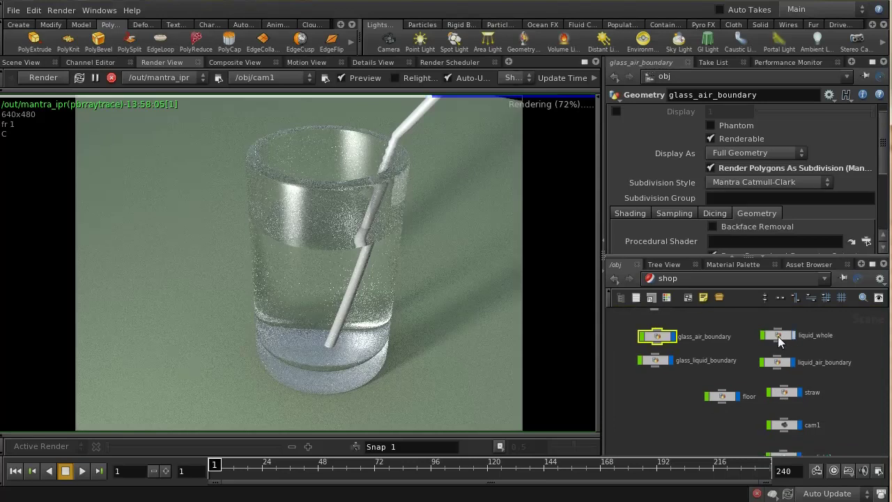
Filter the rendering parameters by "uniform", add Mantra's Uniform Volume parameter to glass_air_boundary, and stop the render
click(829, 95)
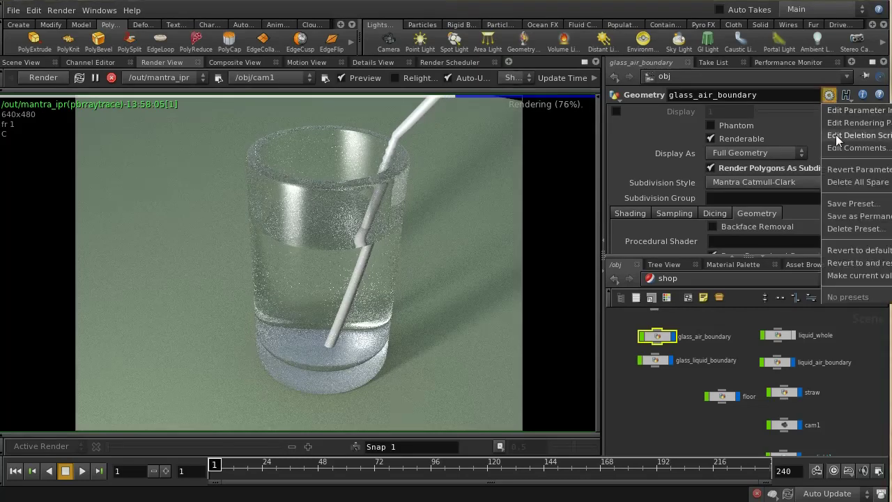
click(835, 125)
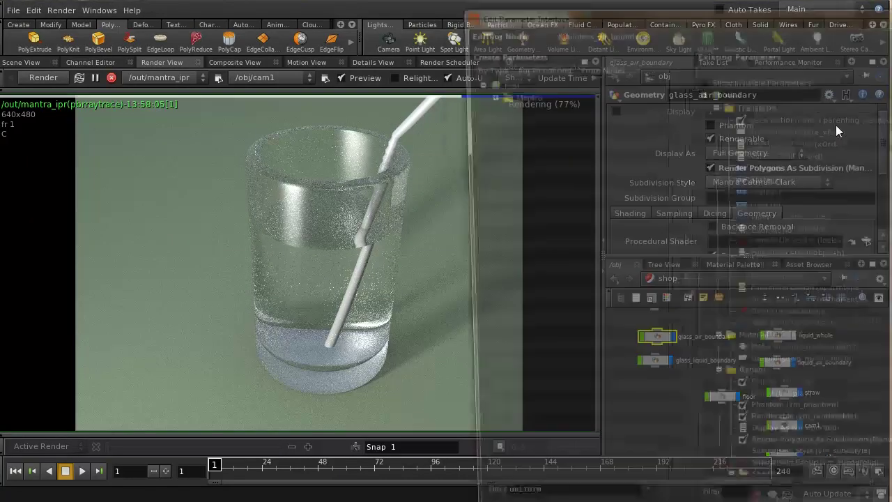
drag(628, 17, 376, 0)
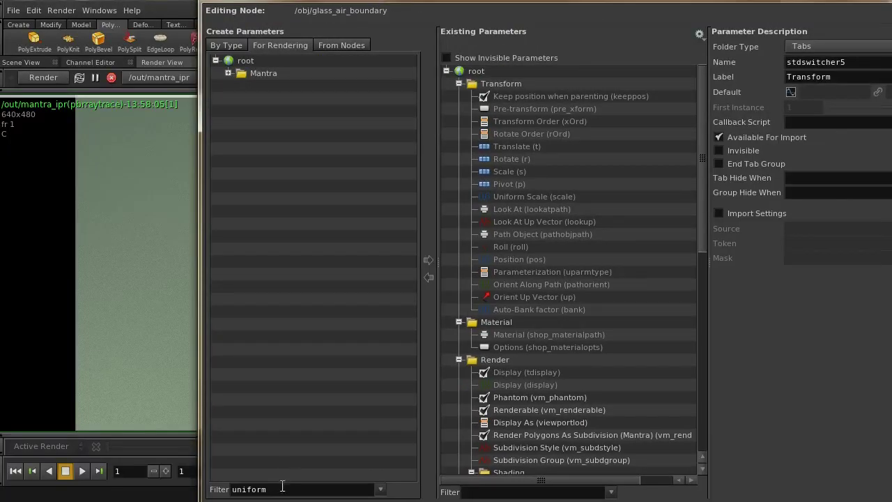
drag(282, 487, 183, 474)
text(uniform)
click(227, 73)
click(241, 86)
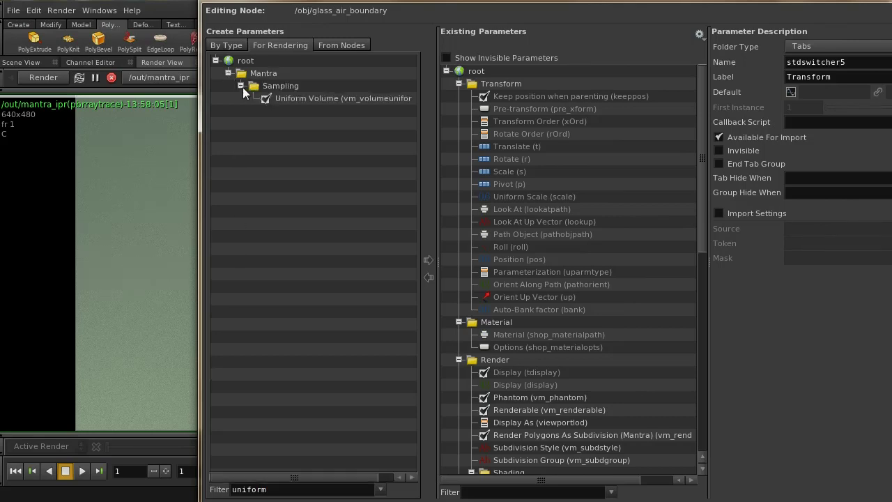
click(284, 98)
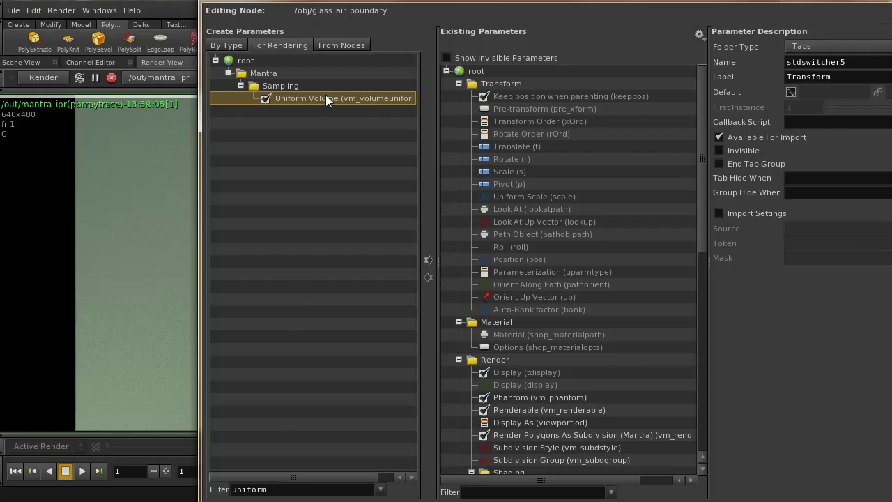
click(427, 259)
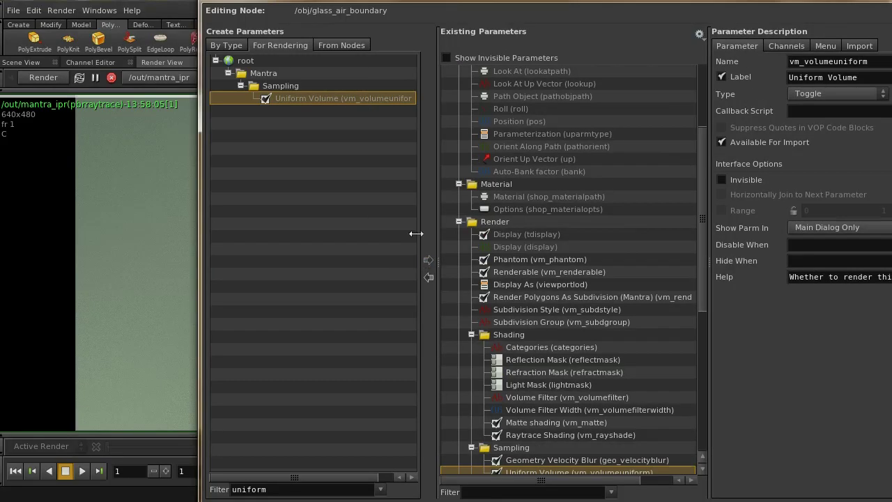
drag(700, 258, 705, 312)
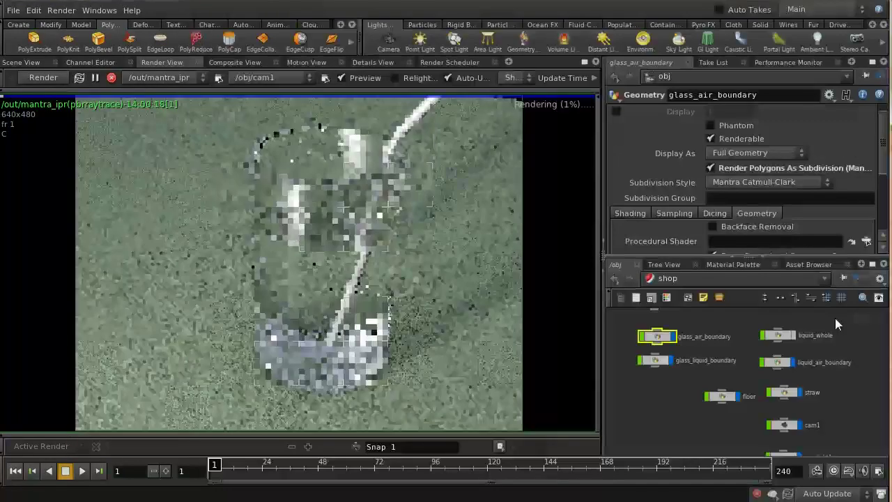
click(111, 79)
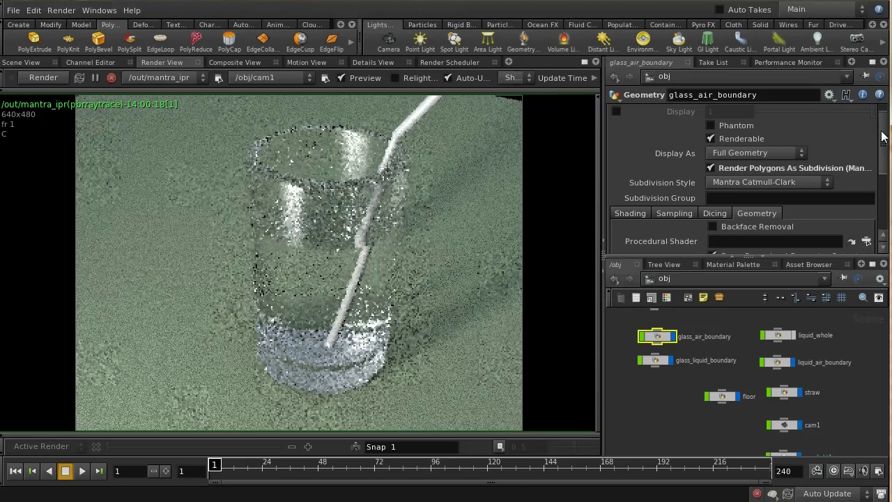
Check the Uniform Volume sampling settings of glass_air_boundary and liquid_whole
click(674, 218)
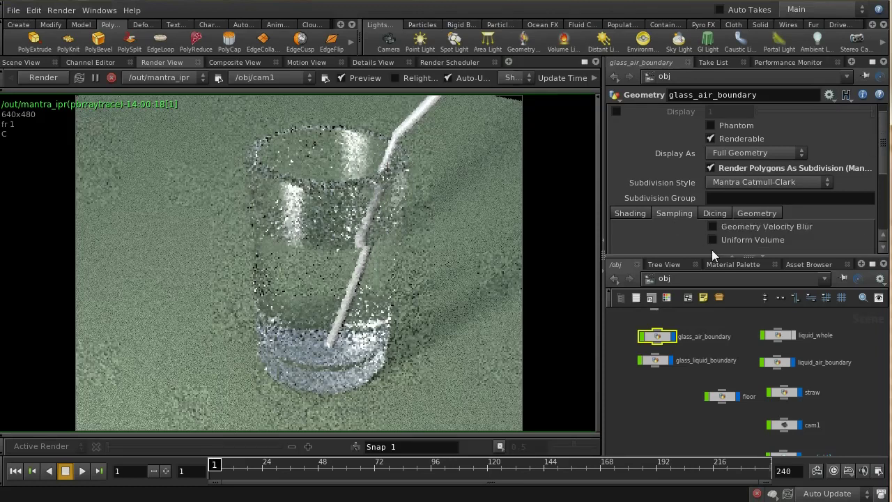
click(784, 336)
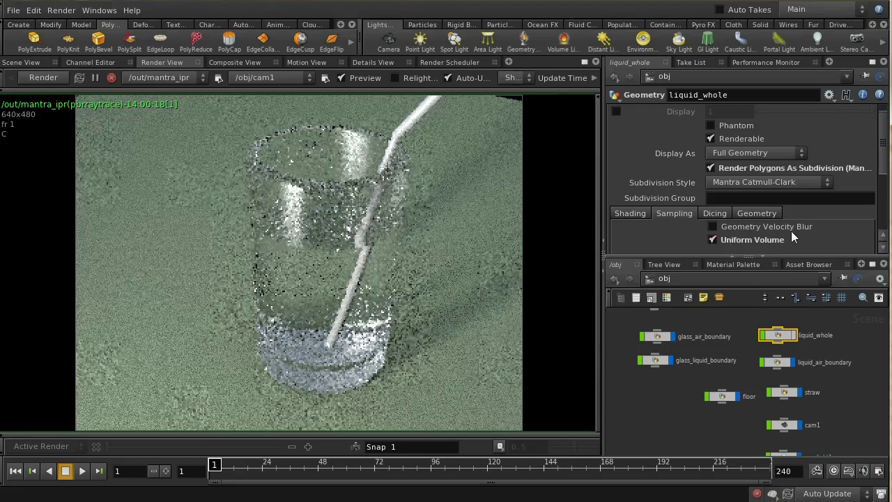
scroll(715, 219, down, 2)
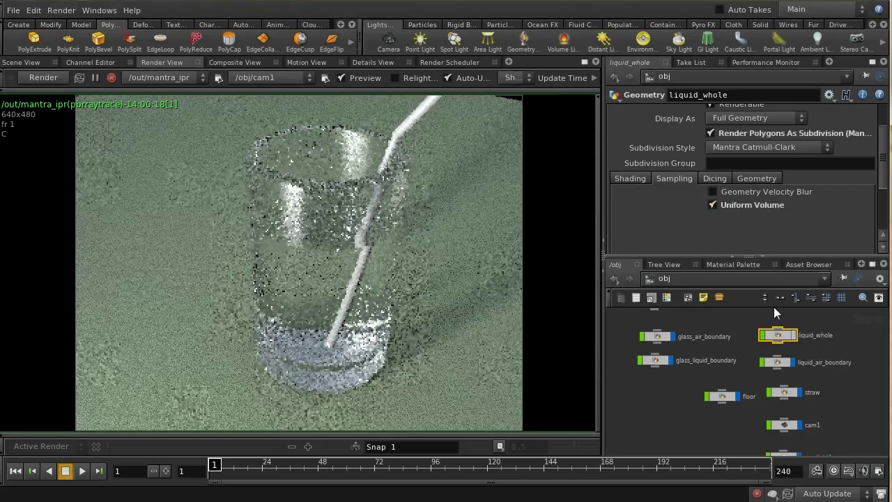
Add a Constant Smoke material to /shop and set its smoke color to orange (0.9, 0.45, 0)
click(753, 264)
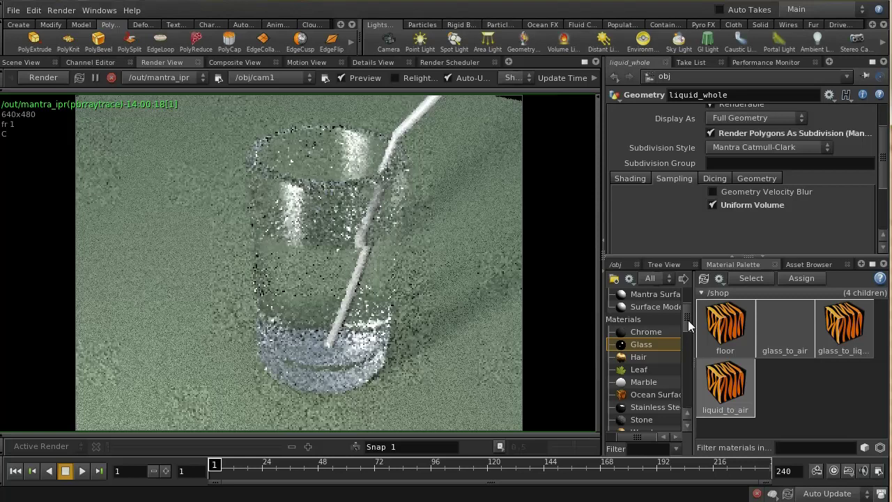
drag(688, 325, 691, 396)
click(672, 351)
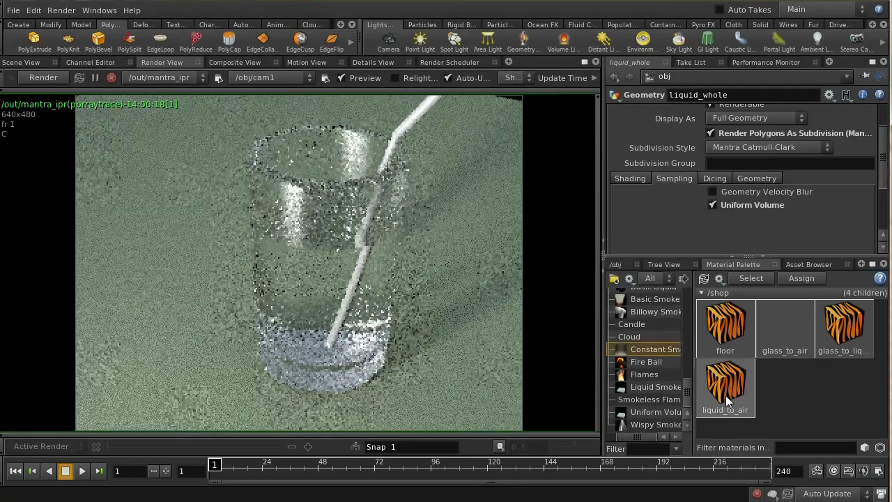
click(683, 279)
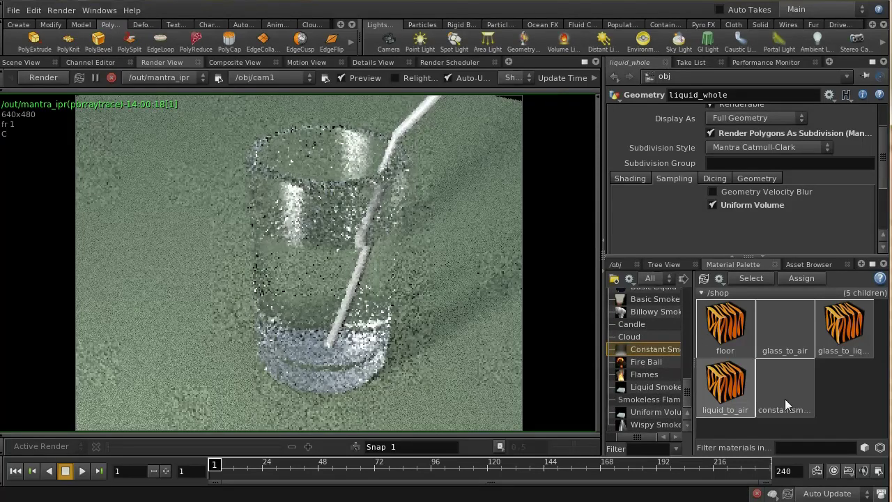
click(783, 394)
click(716, 129)
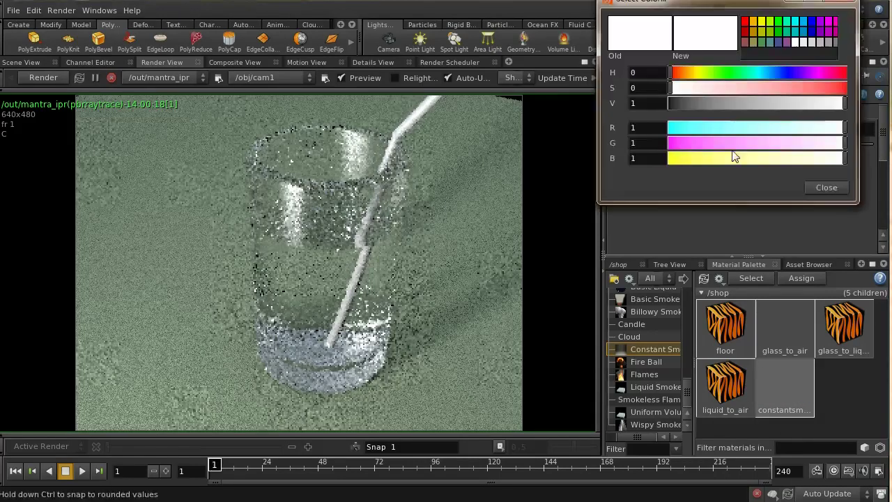
click(754, 23)
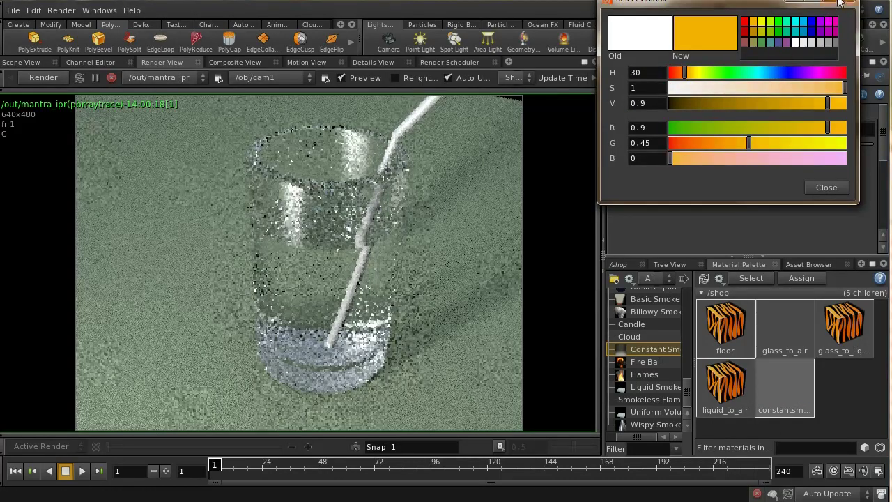
click(827, 186)
At the object level, assign /shop/constantsmoke as the material of liquid_whole and turn on that object's display
click(630, 265)
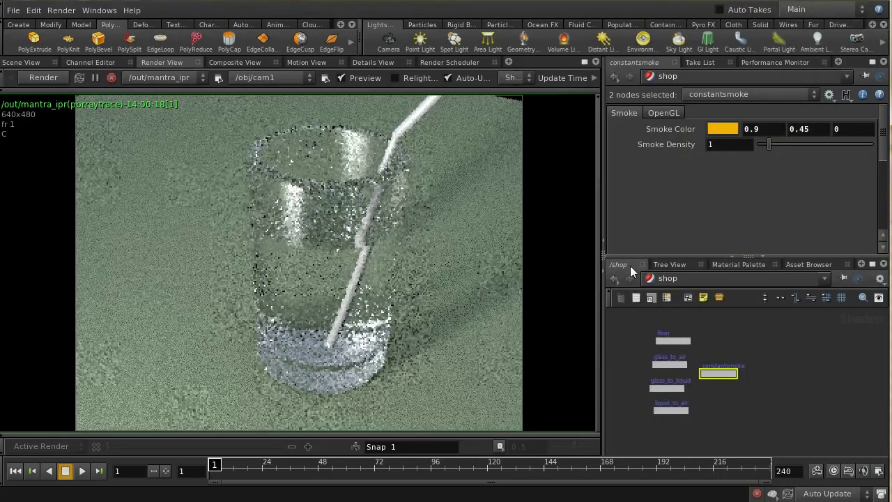
click(675, 279)
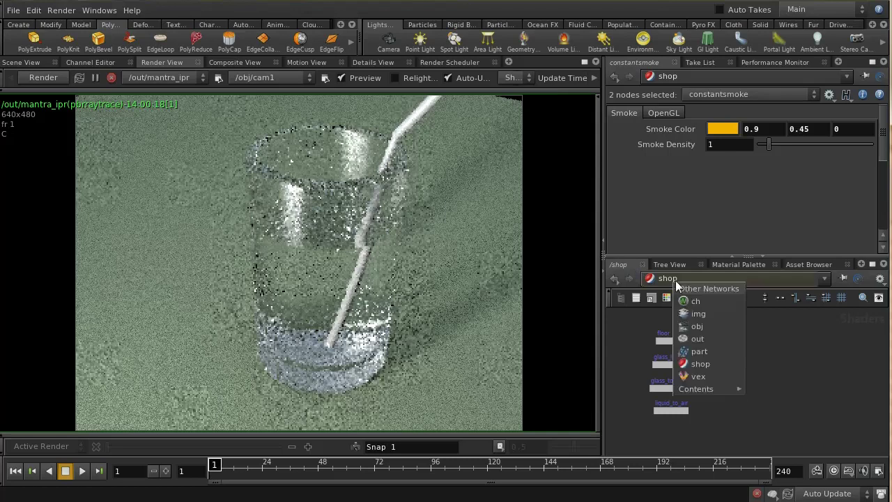
click(709, 321)
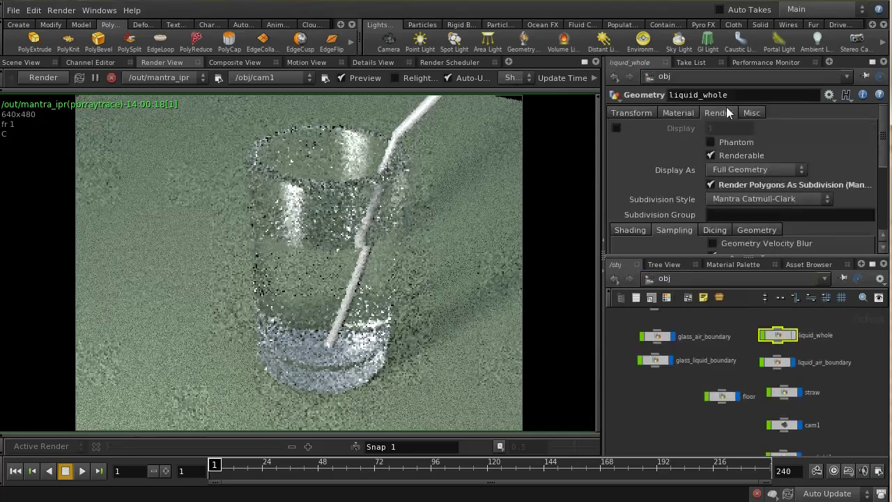
click(674, 113)
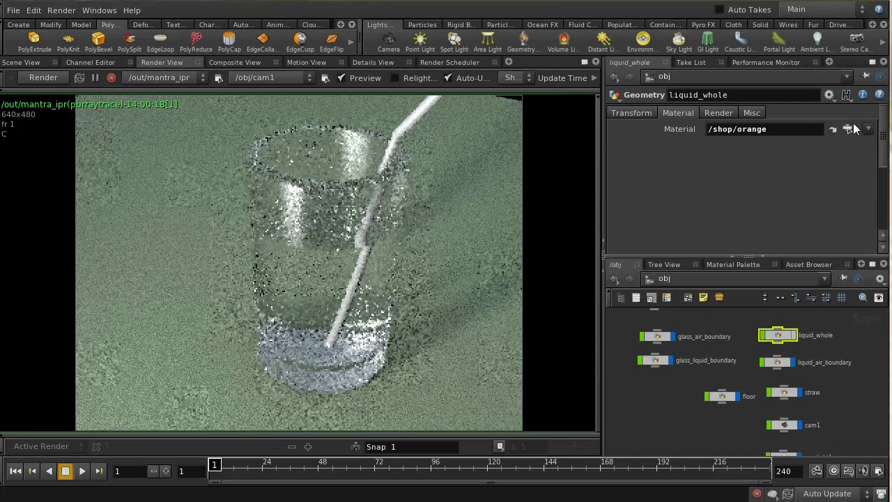
click(831, 129)
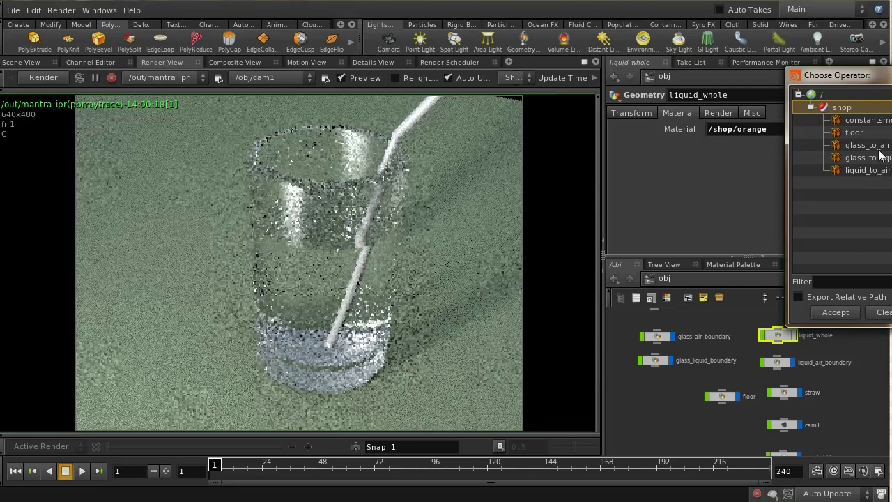
click(874, 121)
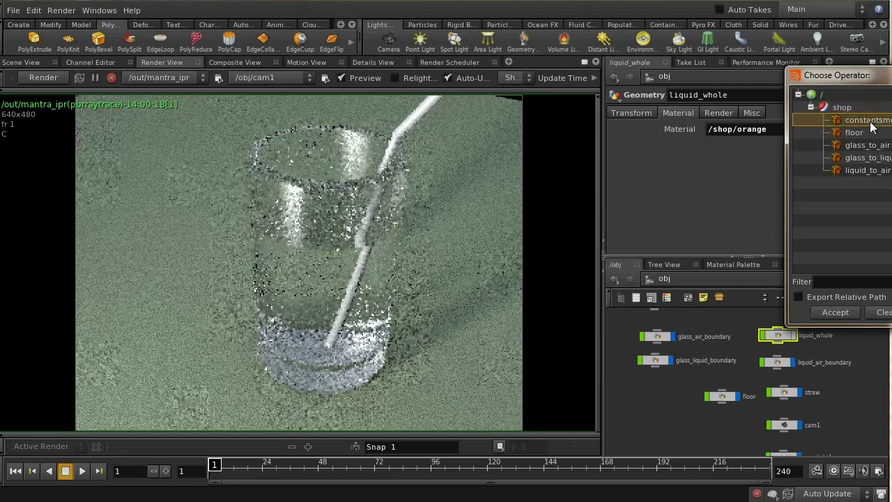
click(835, 312)
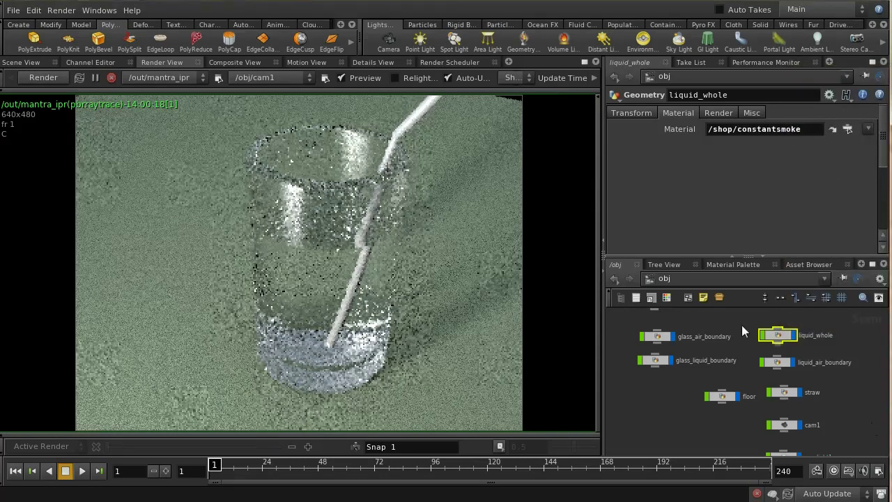
Render the scene from cam1 again to check the liquid volume, then stop the render
click(64, 74)
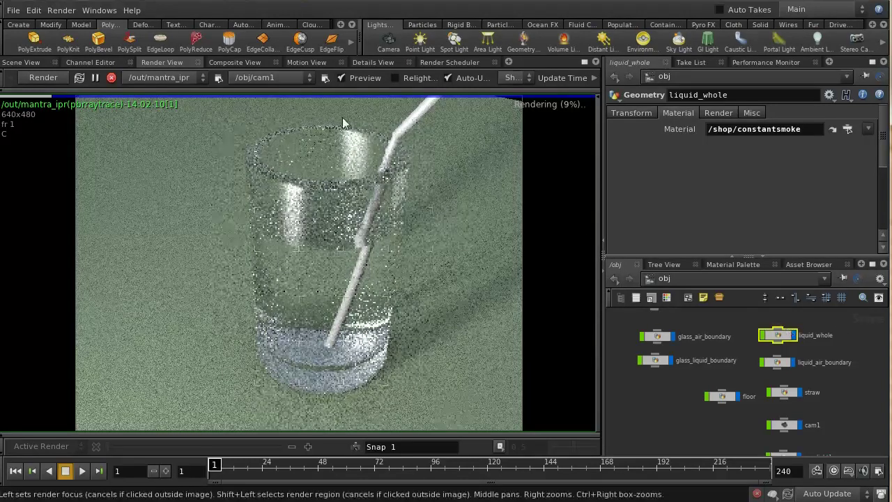
click(114, 77)
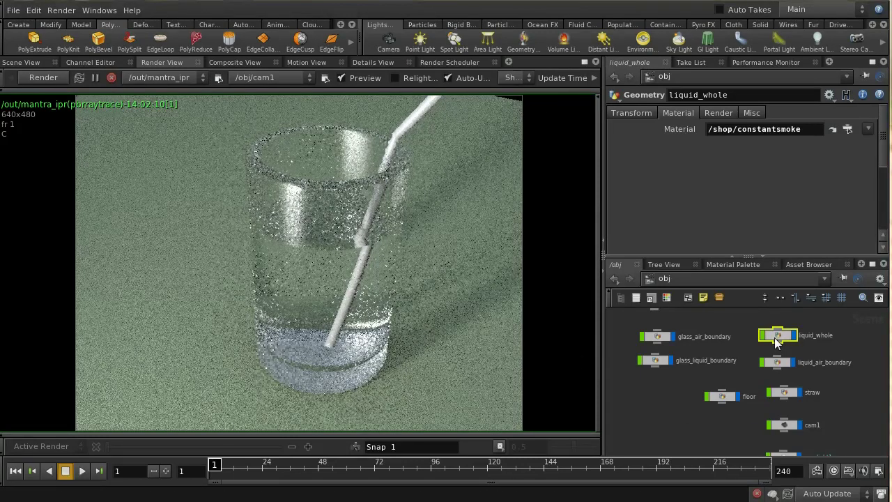
click(741, 277)
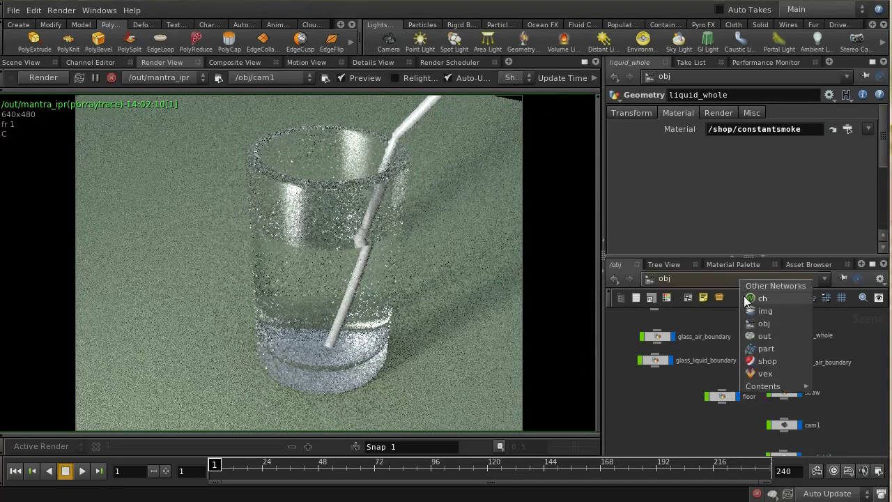
click(814, 266)
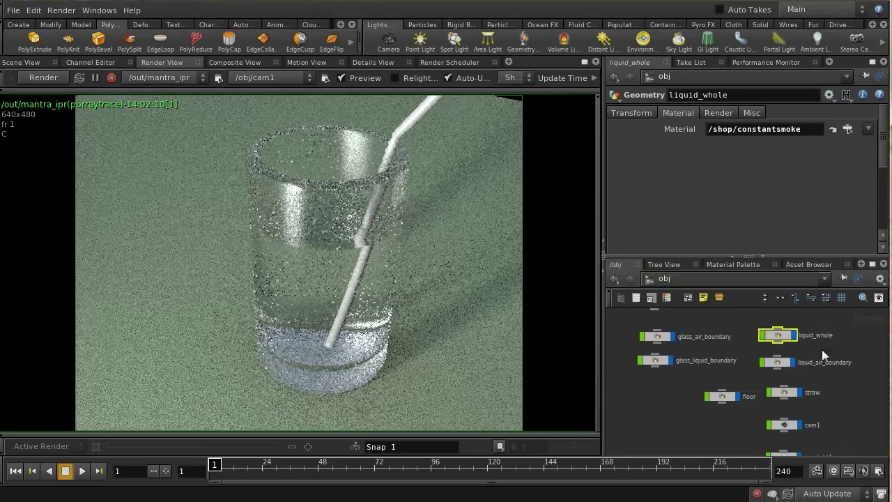
Delete the constantsmoke material from /shop and add a Uniform Volume material in its place
click(732, 265)
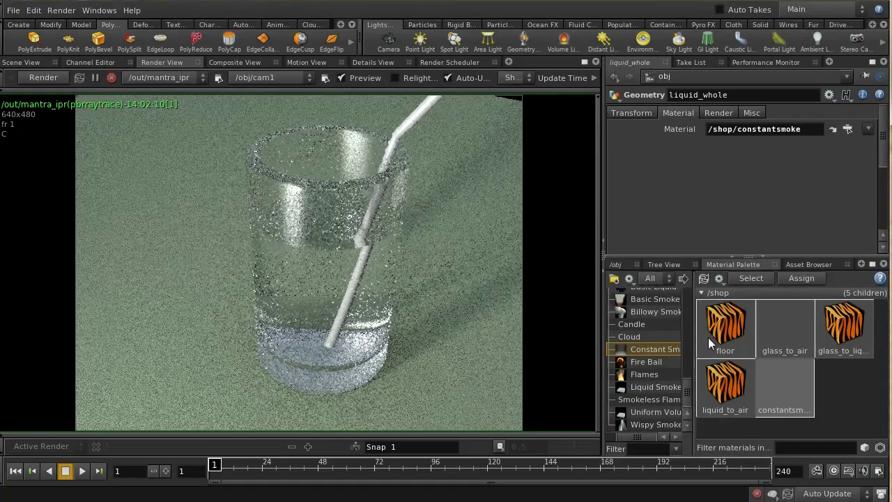
click(790, 402)
key(Delete)
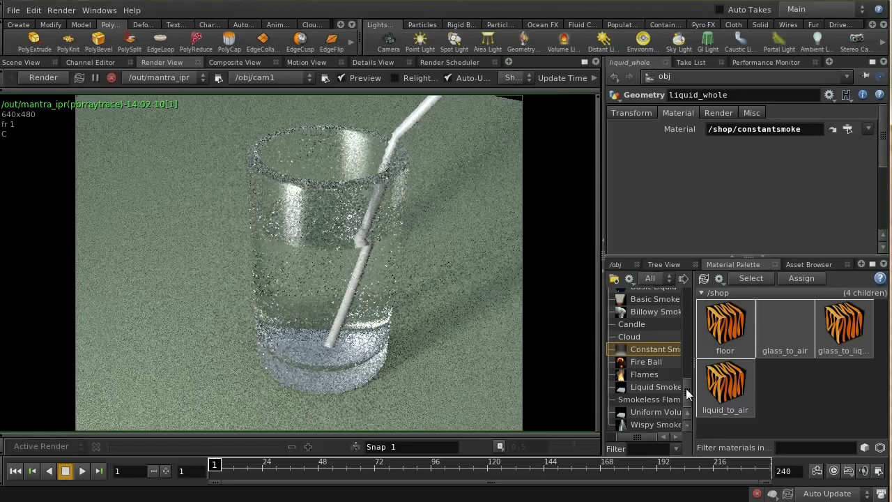
click(662, 412)
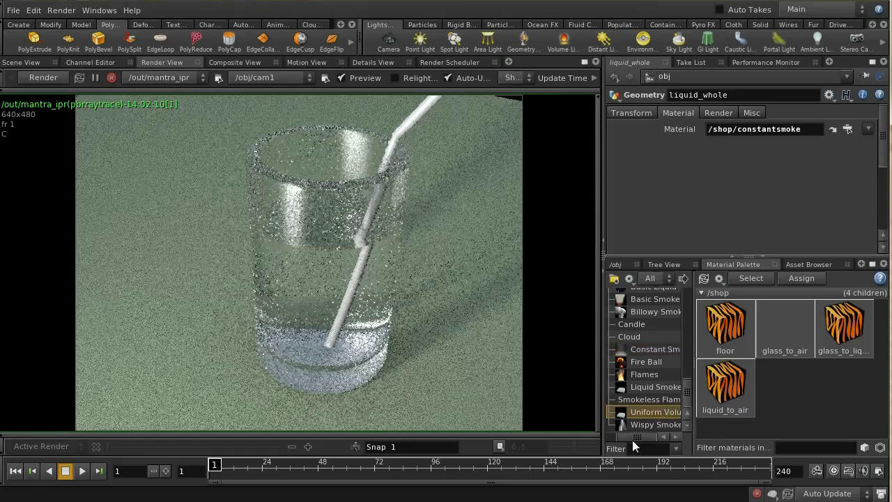
drag(651, 415, 780, 397)
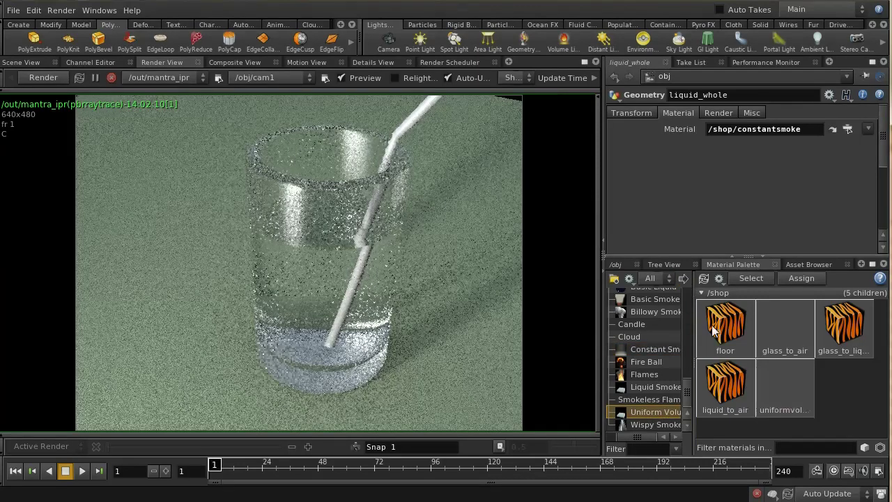
Rename the uniformvolume material in /shop as orange_juice
click(780, 409)
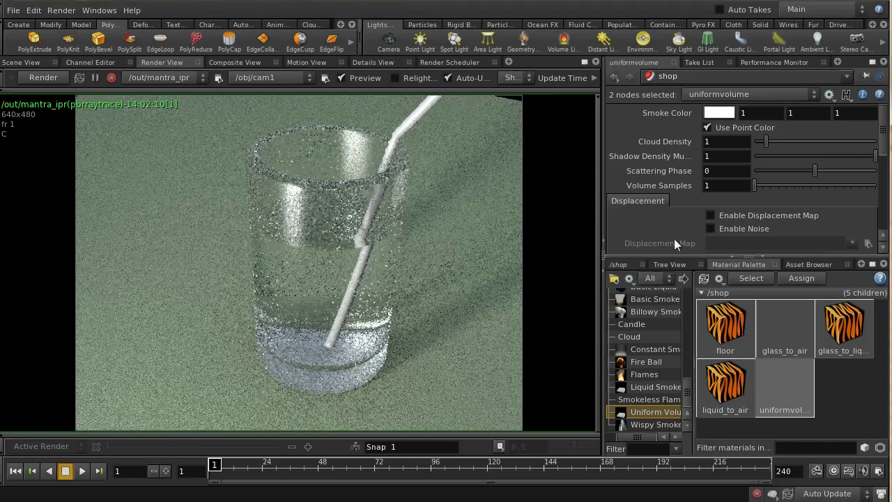
click(620, 264)
click(691, 339)
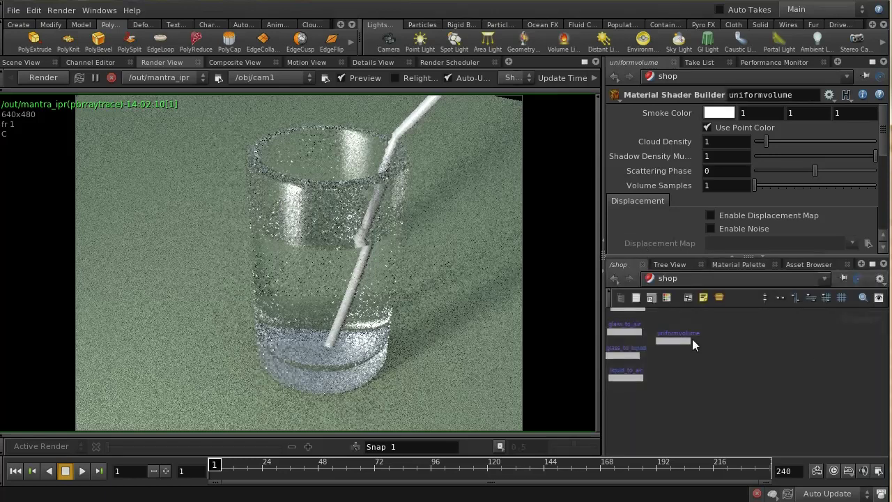
click(678, 342)
double_click(793, 94)
text(o)
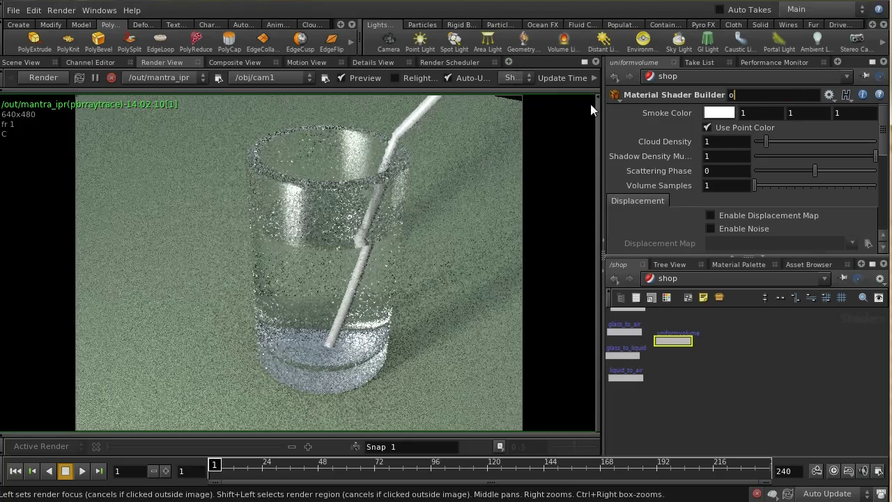
text(range_juice)
key(Return)
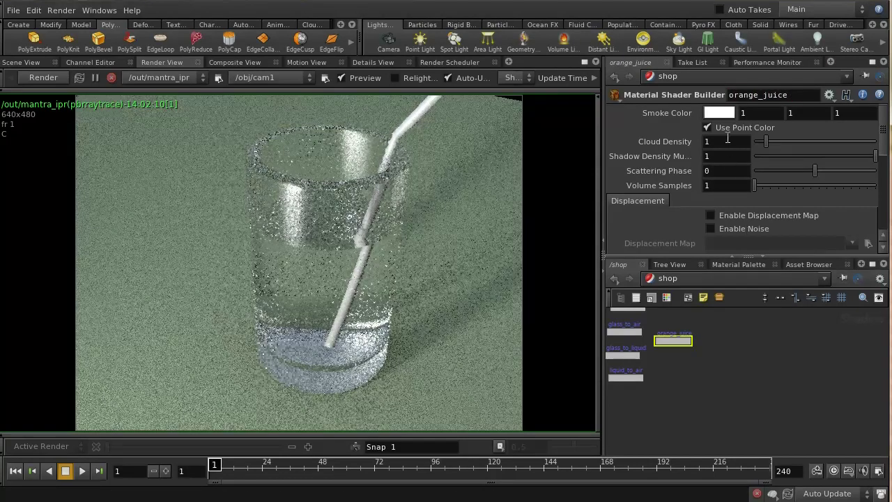
Set the smoke color of orange_juice to a pale orange with RGB 0.9, 0.6255, 0.351
click(720, 113)
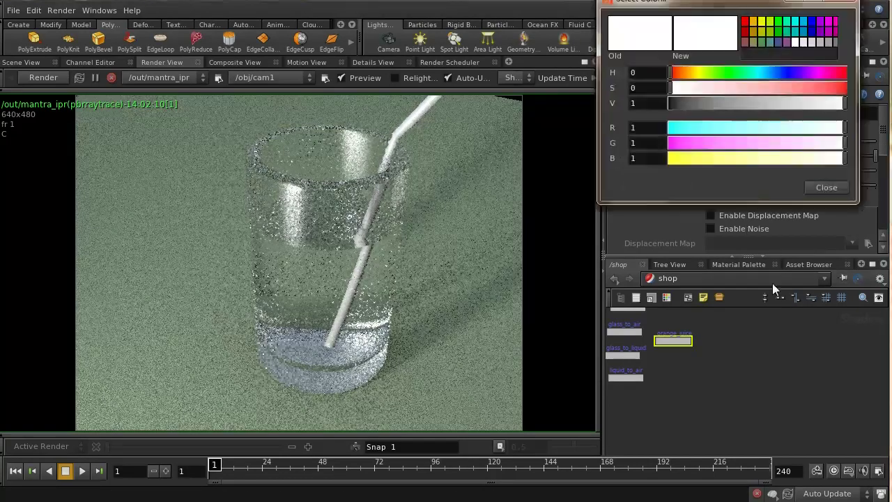
click(753, 23)
click(762, 88)
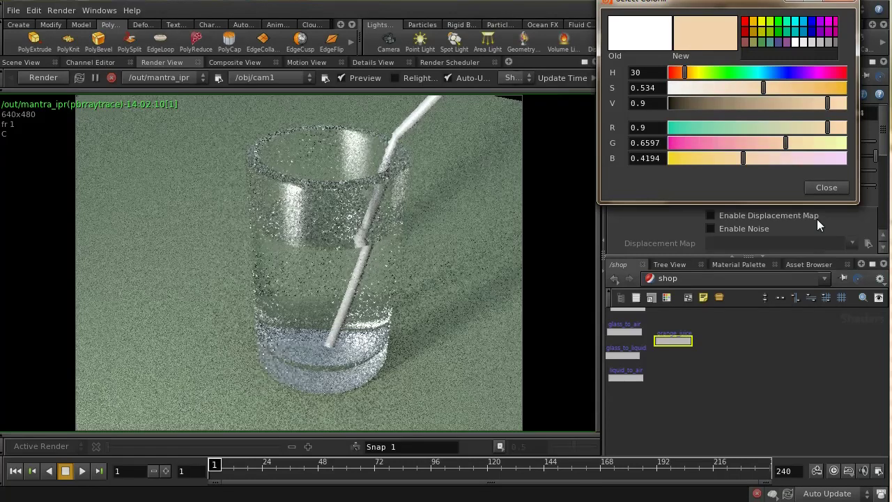
click(776, 87)
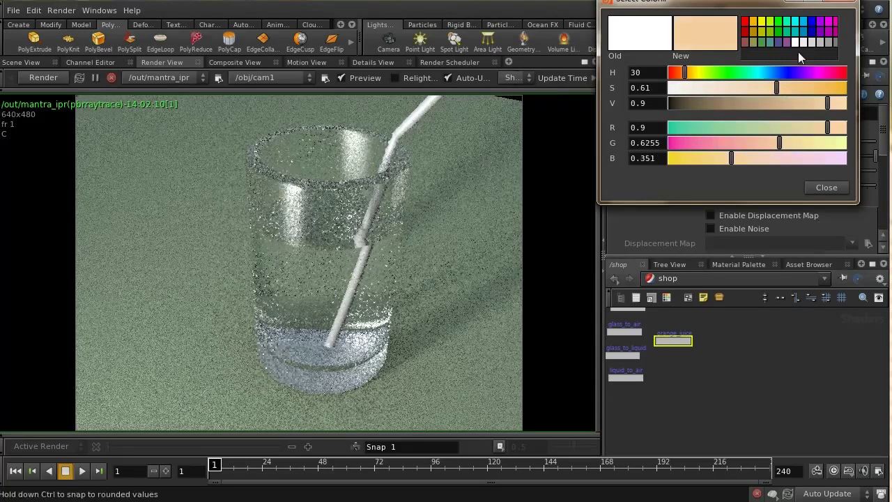
click(834, 4)
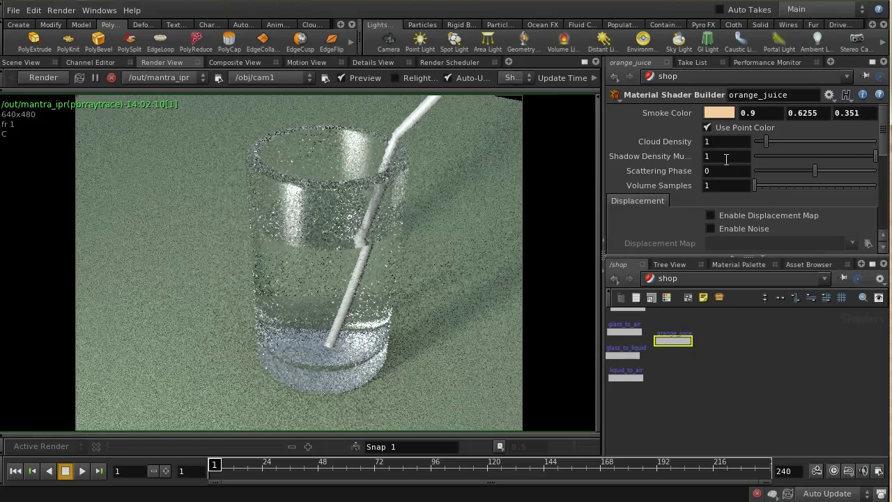
Return to the object level and assign /shop/orange_juice as the material of liquid_whole
click(656, 282)
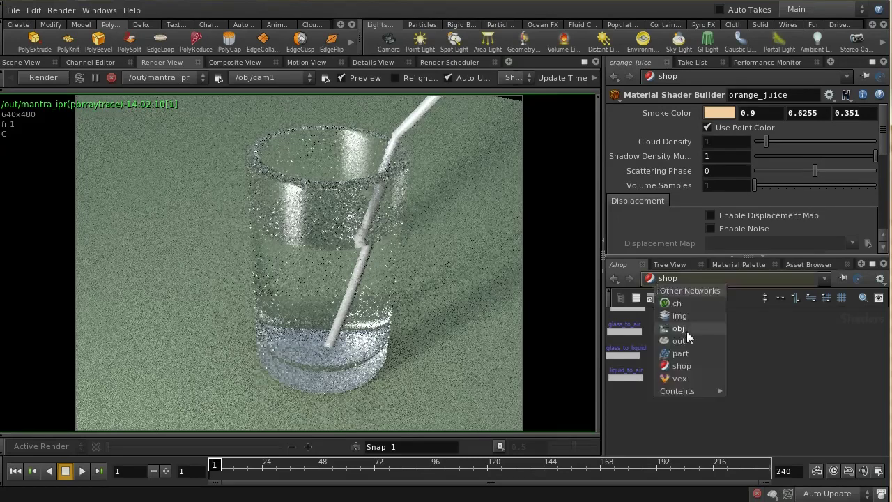
click(712, 346)
click(775, 336)
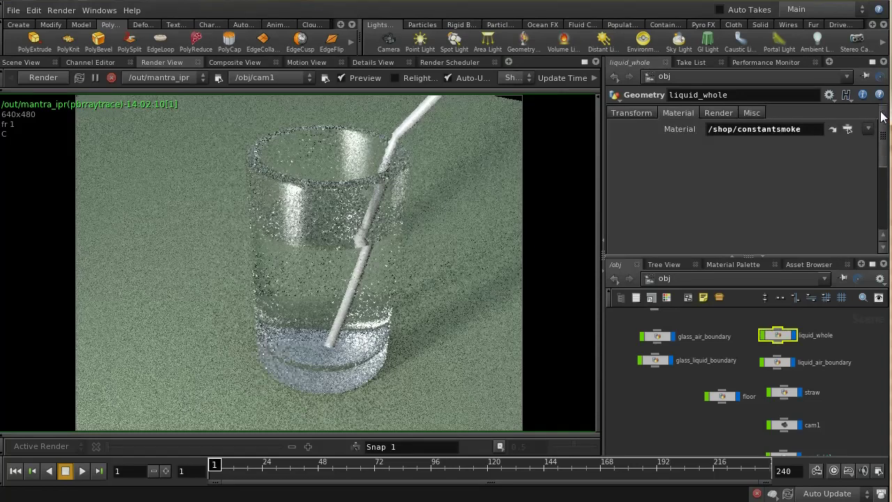
click(847, 130)
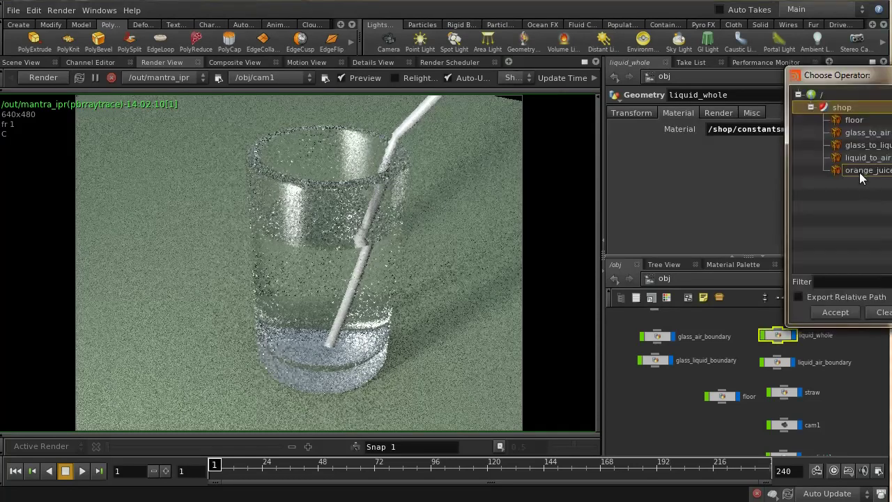
click(864, 171)
click(833, 312)
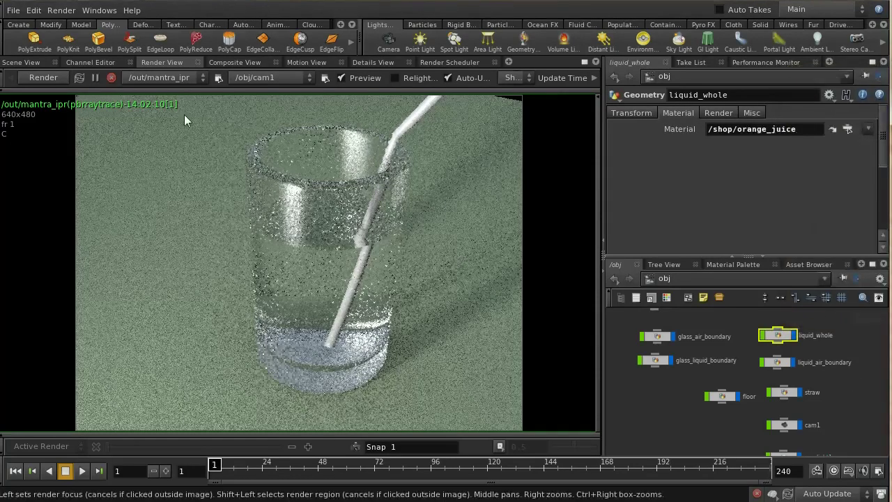
Re-render the scene with the orange juice material and limit the render region to the upper-right part of the liquid and straw
click(53, 76)
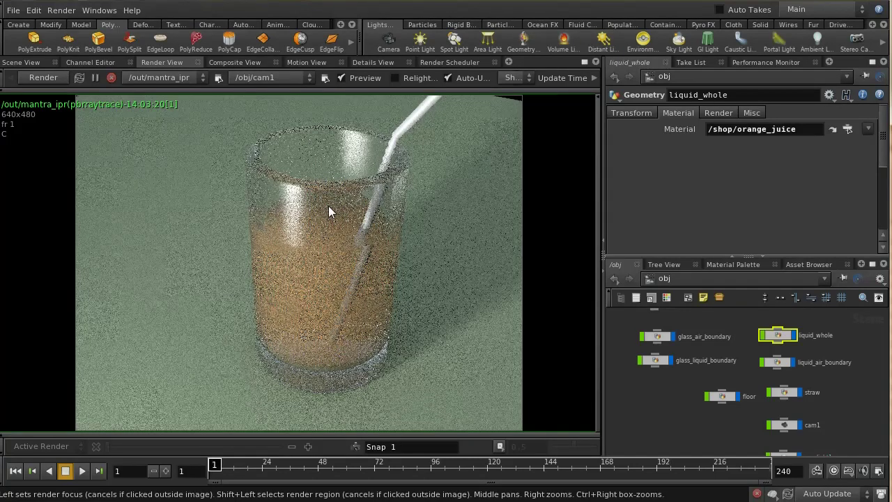
shift+drag(328, 205, 437, 309)
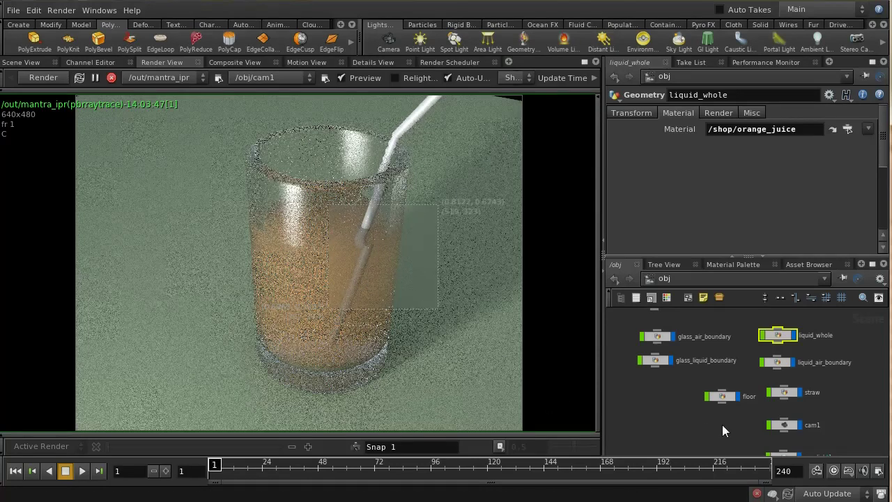
middle_drag(839, 347, 821, 363)
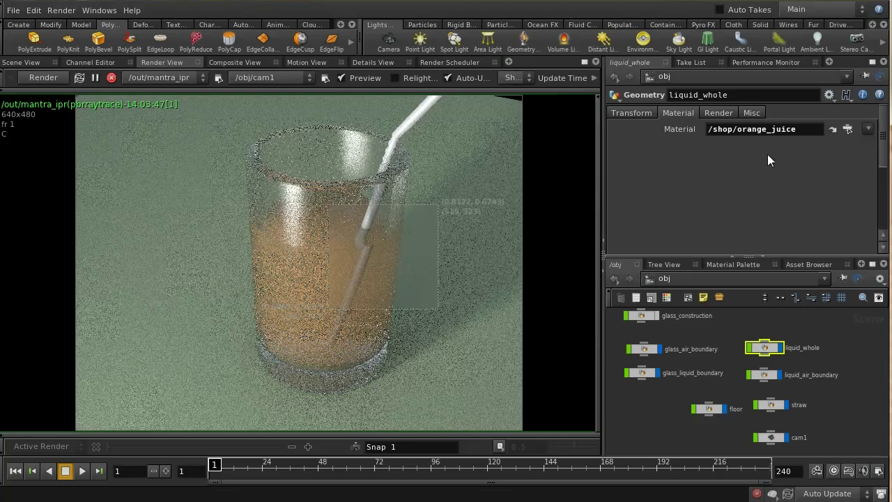
Set the orange_juice material's cloud density to 2.5 and its shadow density multiplier to 0.5
click(847, 130)
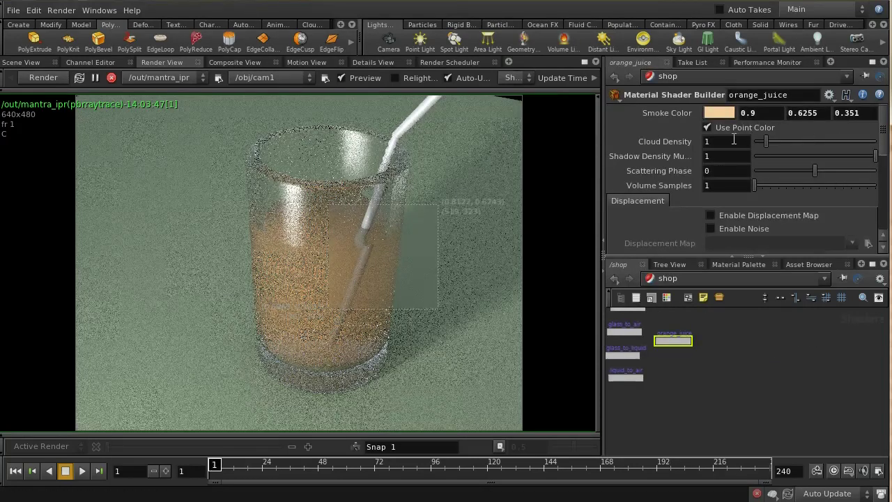
key(BackSpace)
text(2.5)
key(Return)
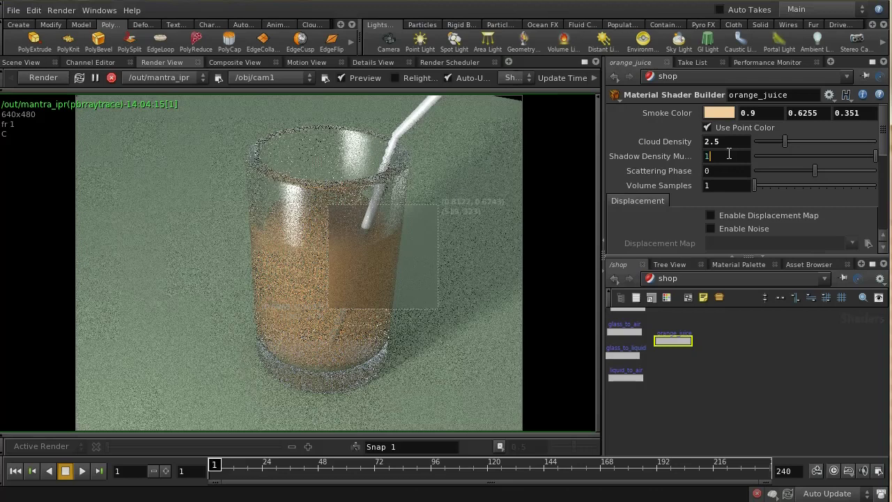
key(BackSpace)
text(.5)
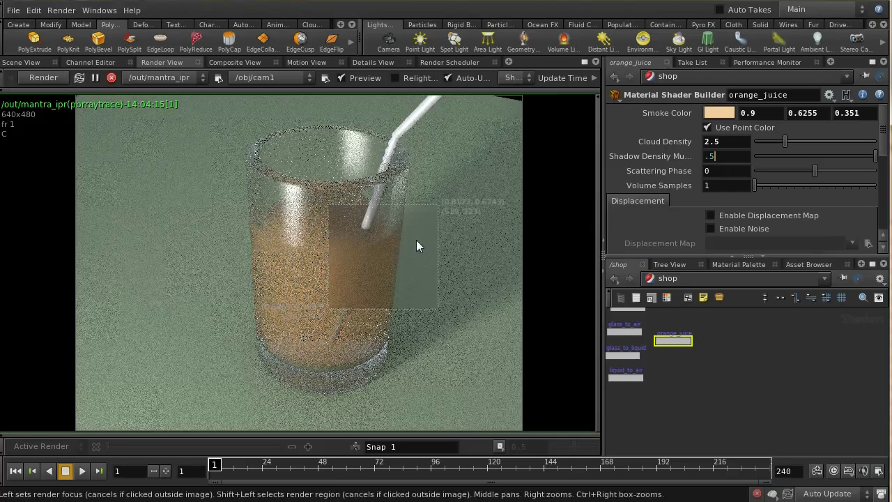
key(Return)
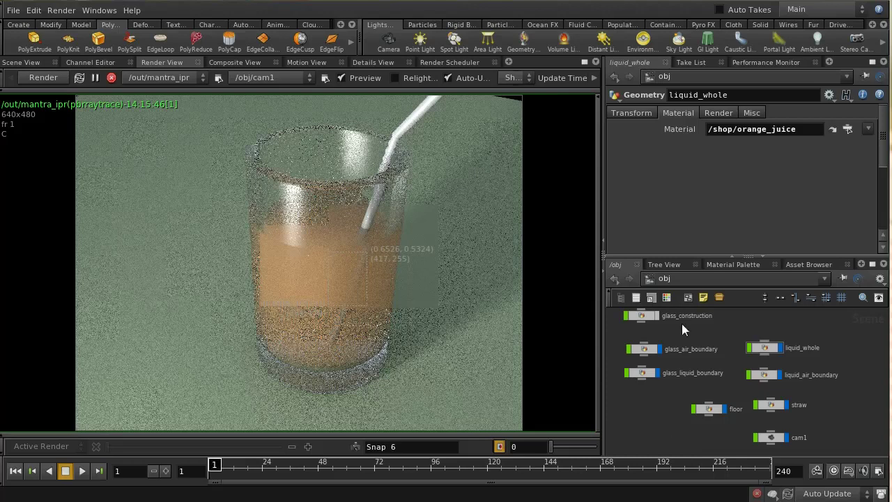
Add a new Mantra render node below mantra_ipr in the /out network
click(727, 280)
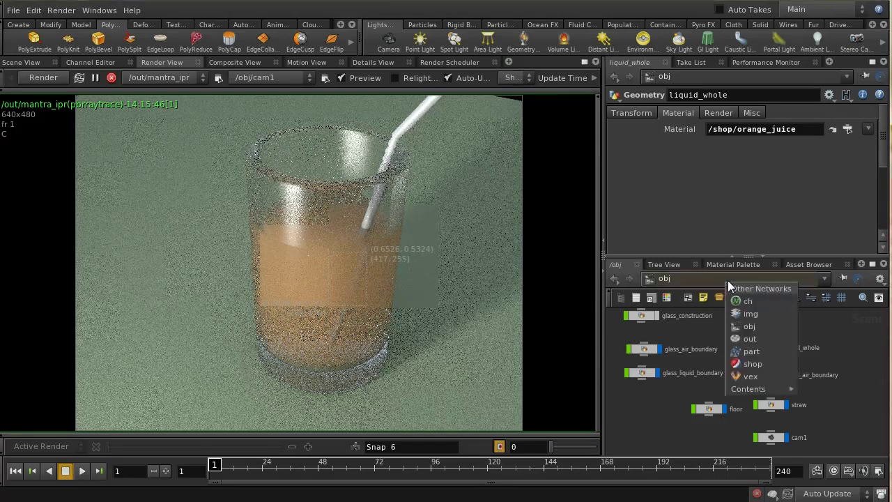
click(749, 338)
key(Tab)
text(Mantra)
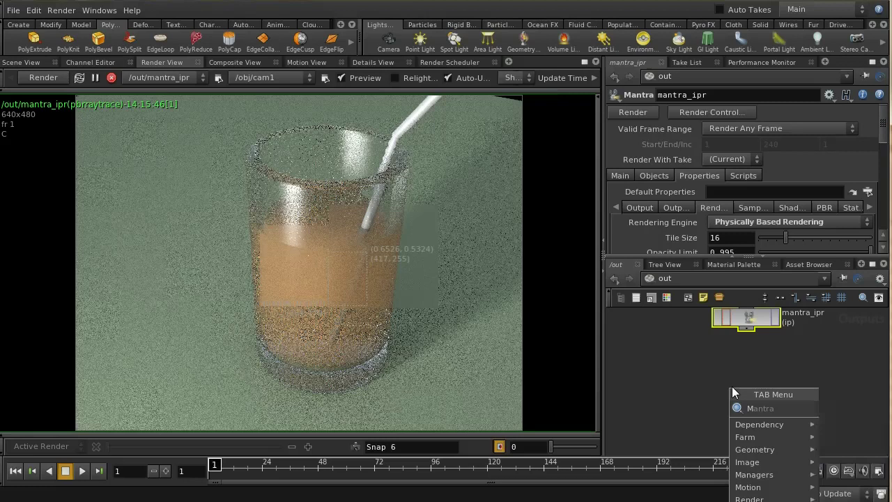
click(857, 407)
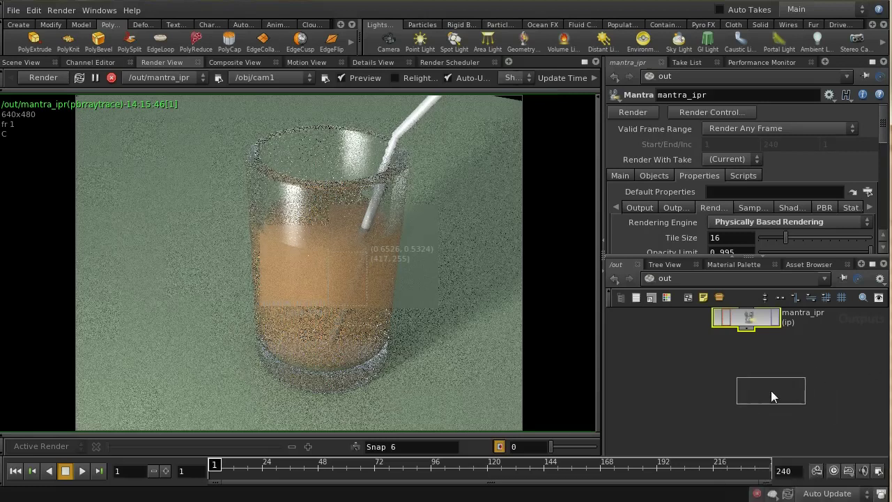
click(752, 388)
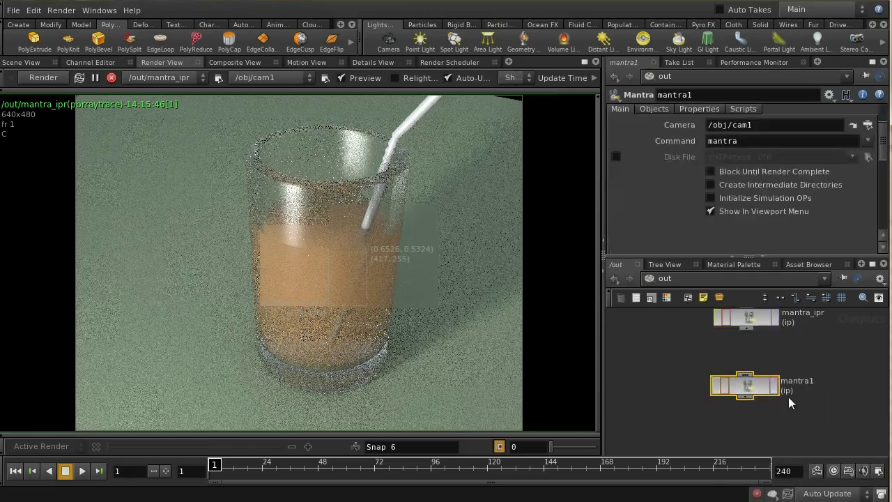
Set the rendering engine of mantra1 to Physically Based Rendering
click(708, 109)
click(788, 142)
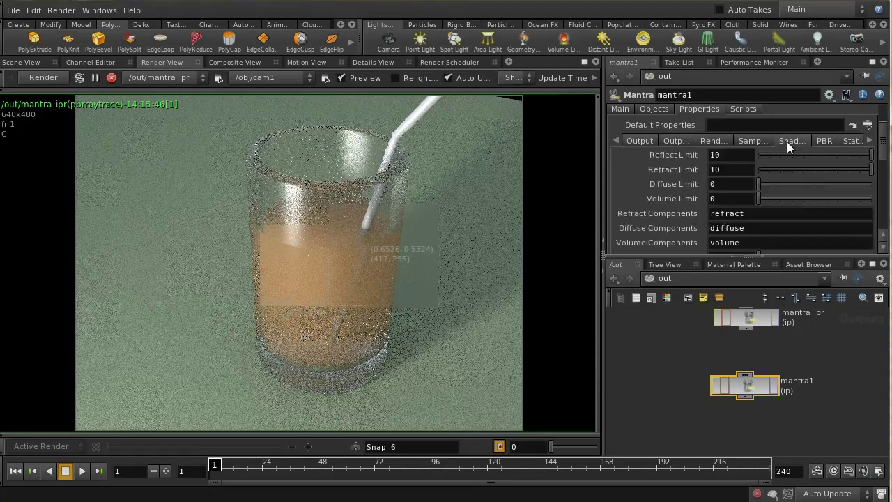
click(713, 141)
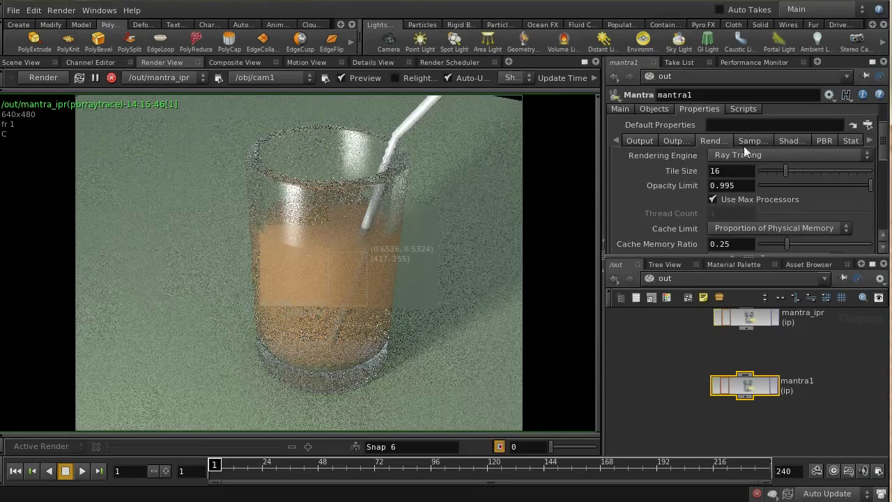
click(744, 157)
click(756, 205)
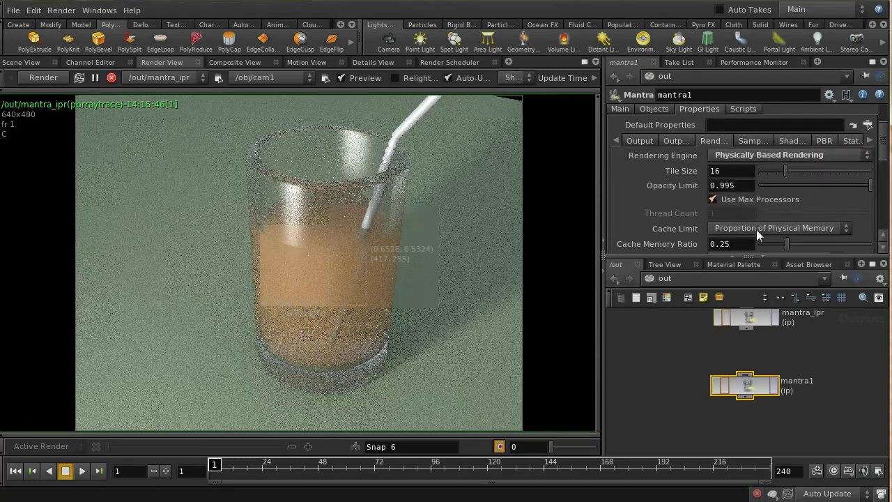
In the sampling properties of mantra1, set max ray samples to 25 and noise level to 0.02
click(753, 141)
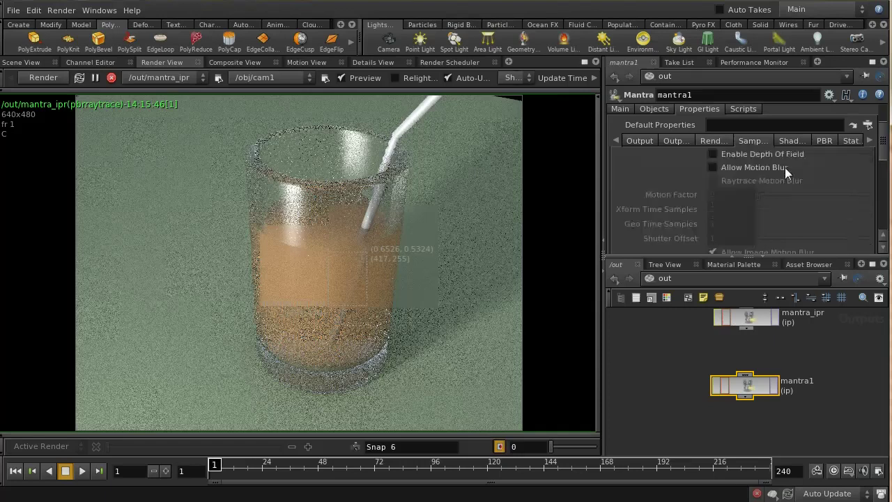
click(712, 140)
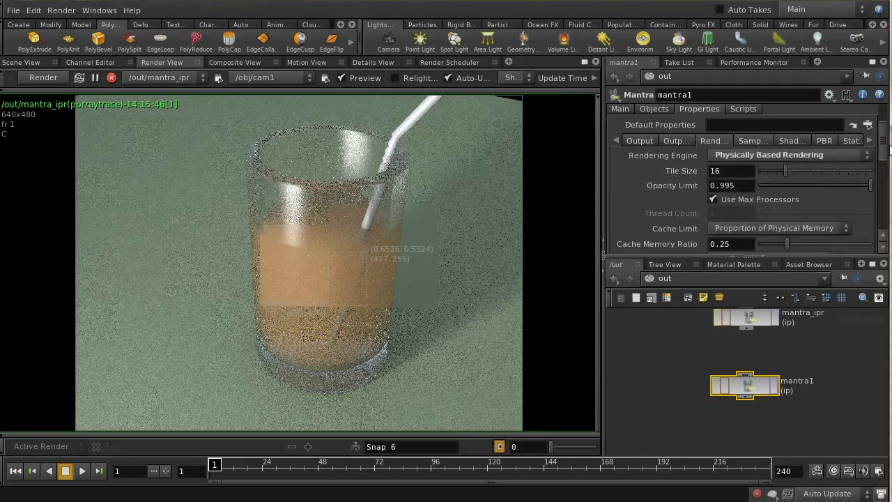
mouse_move(883, 148)
mouse_down()
mouse_move(882, 179)
mouse_move(881, 149)
mouse_up()
click(753, 133)
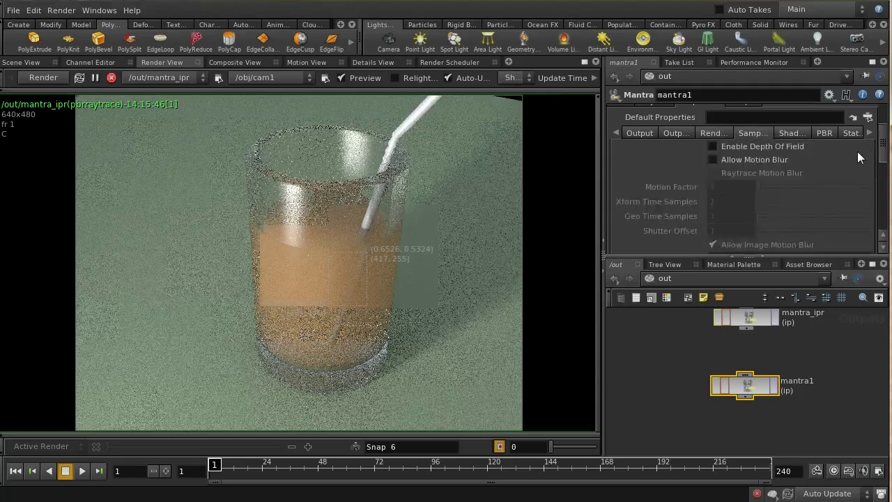
drag(882, 159, 882, 197)
click(719, 168)
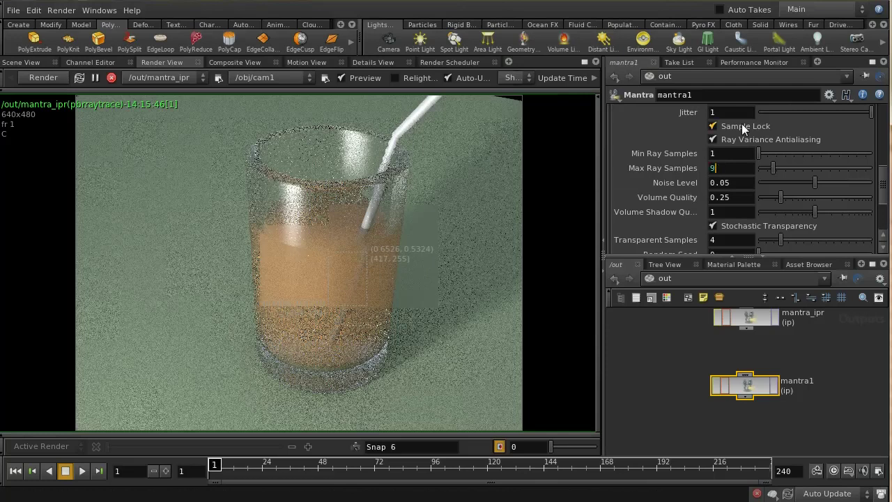
key(BackSpace)
text(25)
click(741, 183)
key(BackSpace)
text(2)
click(742, 199)
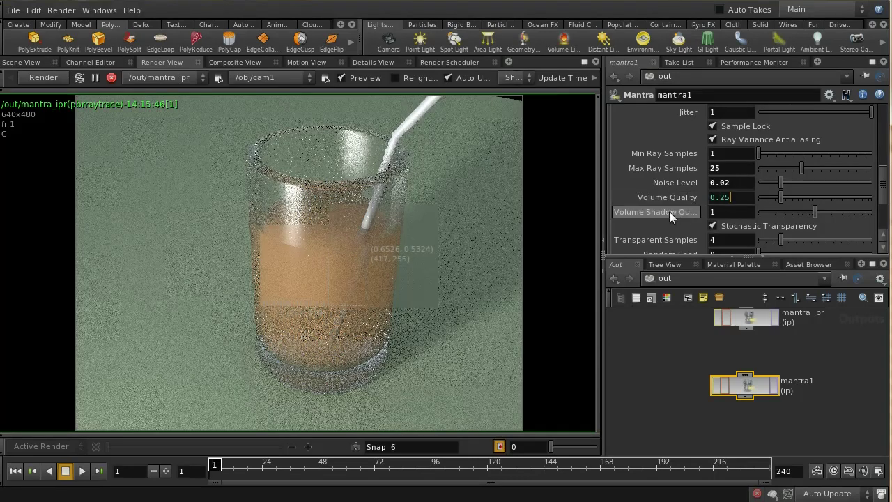
Check the remaining sampling properties of mantra1, then its PBR shaders and its shading ray limits
scroll(886, 194, down, 3)
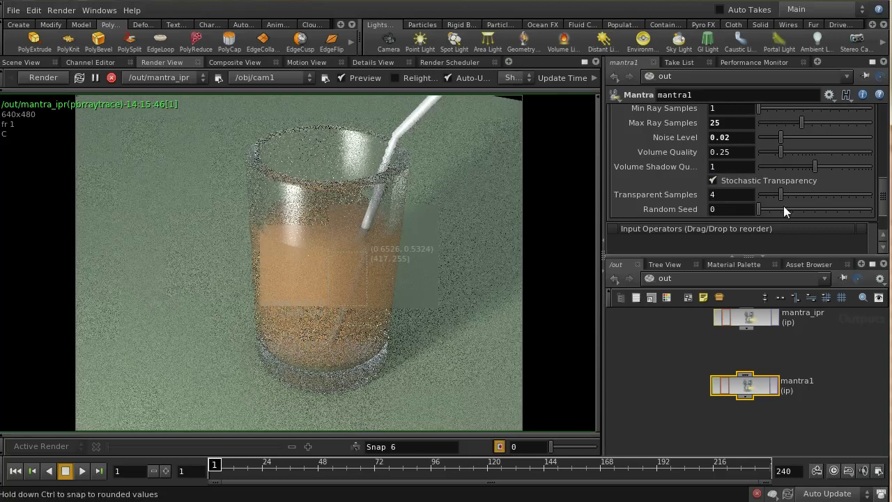
scroll(879, 202, up, 1)
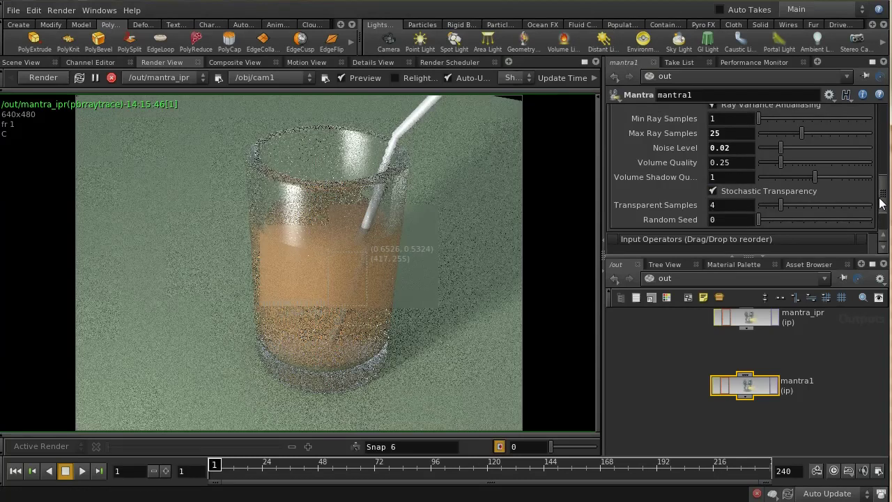
drag(879, 202, 886, 139)
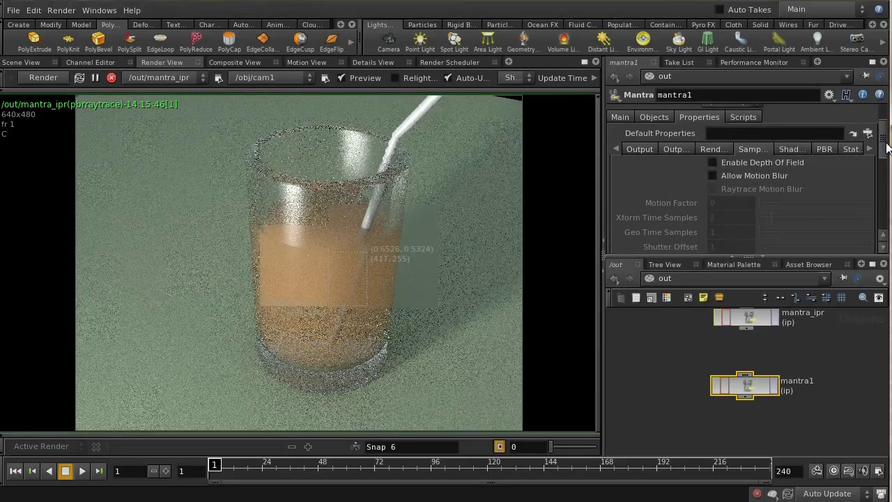
click(823, 150)
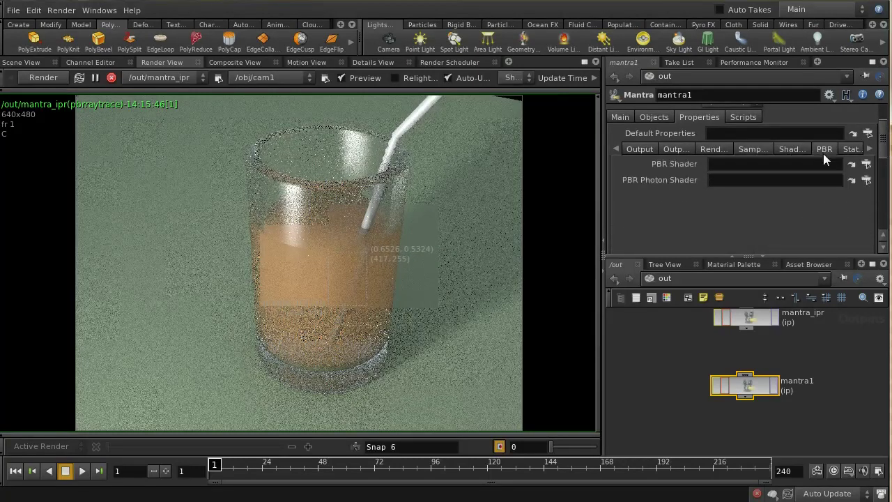
click(803, 148)
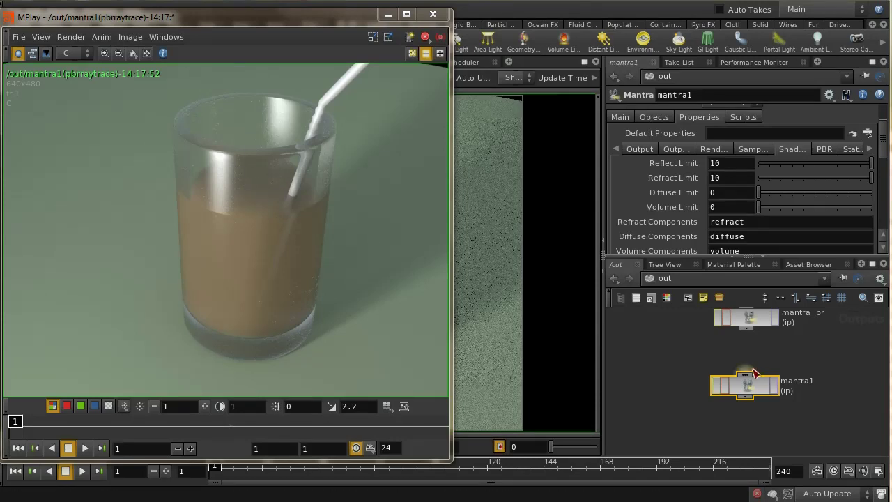
In /shop, set the faux caustics max shadow intensity to 0.3 for glass_to_air, glass_to_liquid and liquid_to_air together
click(743, 274)
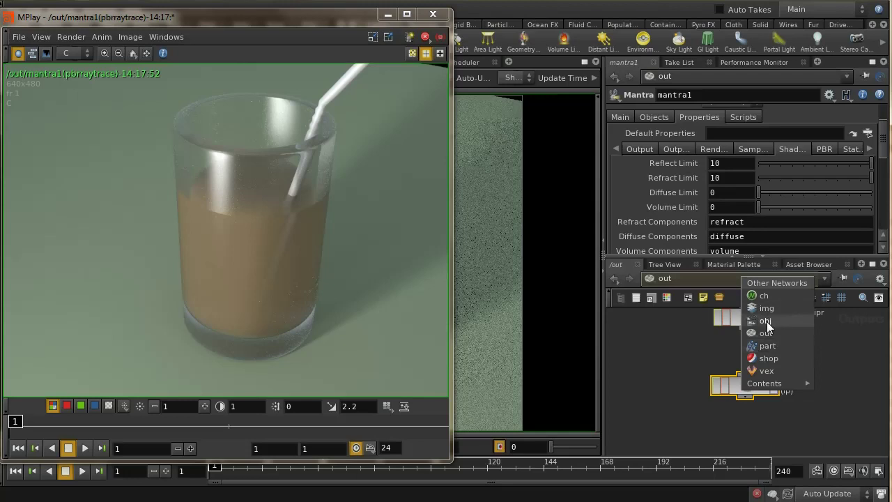
click(779, 359)
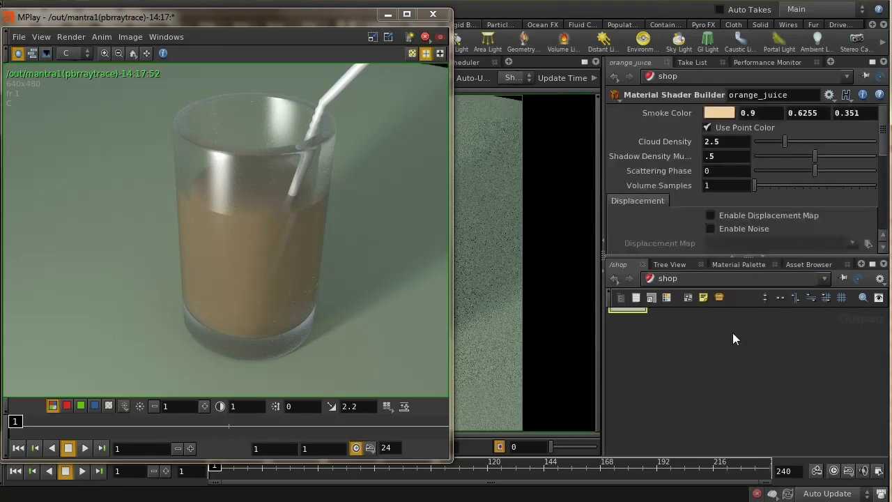
click(783, 406)
middle_drag(783, 406, 797, 408)
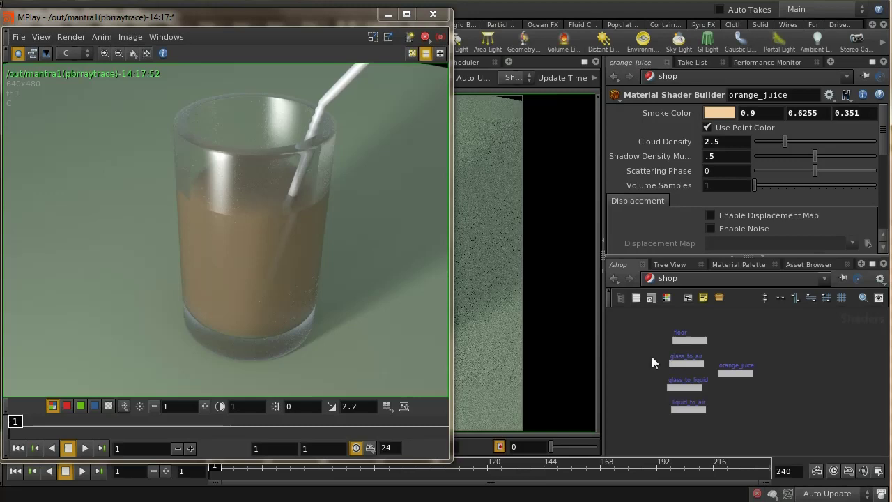
drag(650, 350, 692, 417)
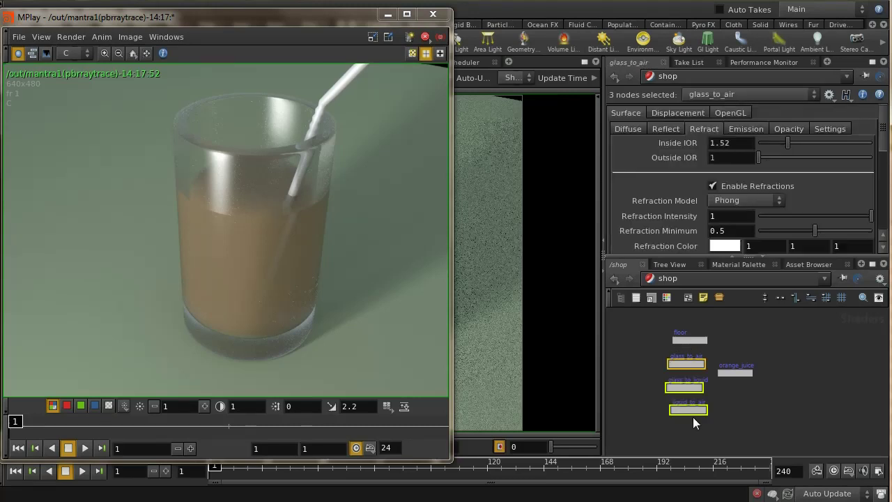
click(790, 129)
drag(883, 131, 887, 230)
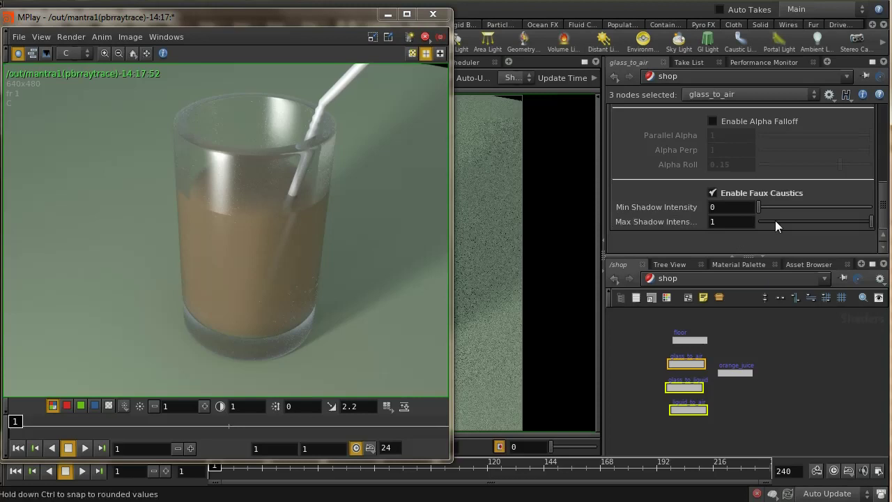
click(737, 222)
text(.)
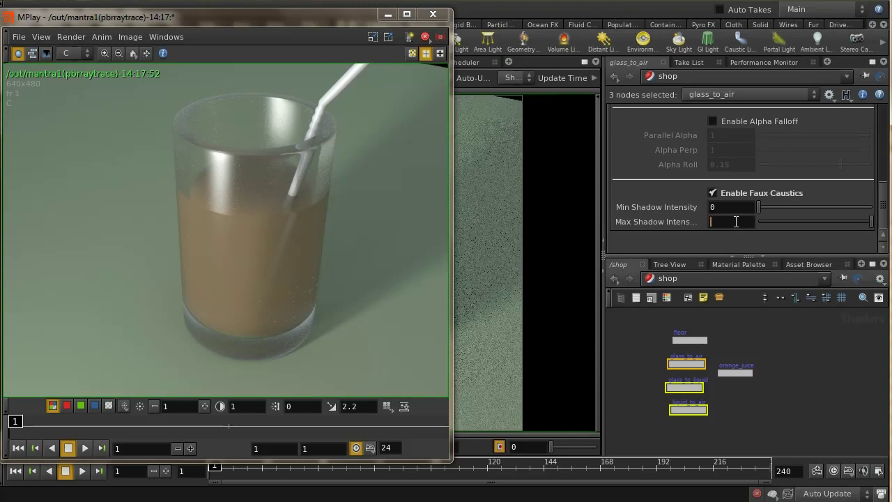
text(3)
key(Return)
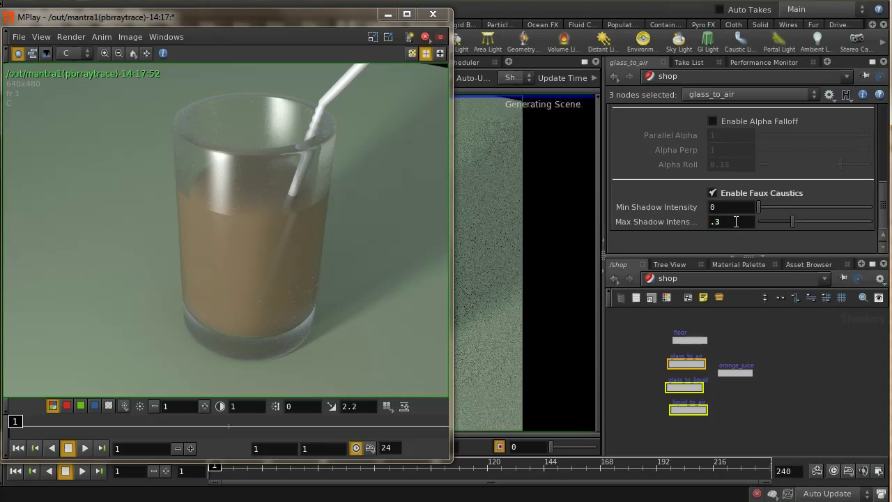
Minimize the MPlay render and set the preview's render region around the upper half of the glass
click(386, 15)
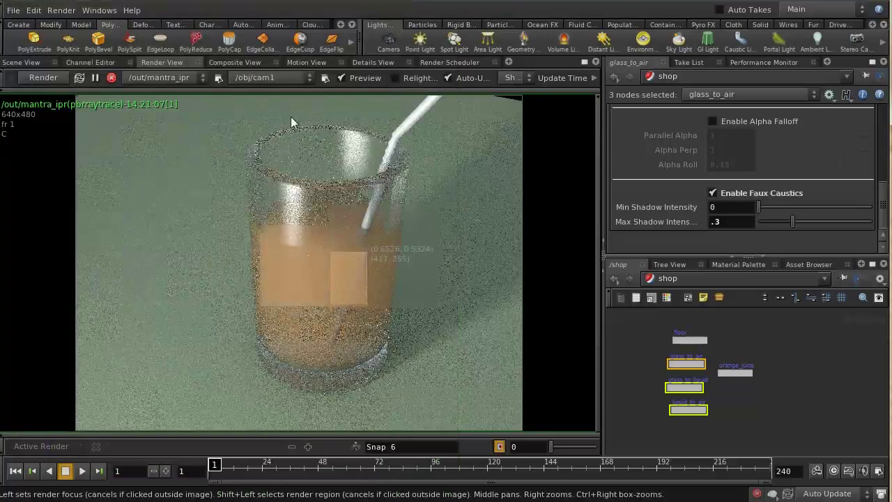
shift+drag(250, 160, 398, 259)
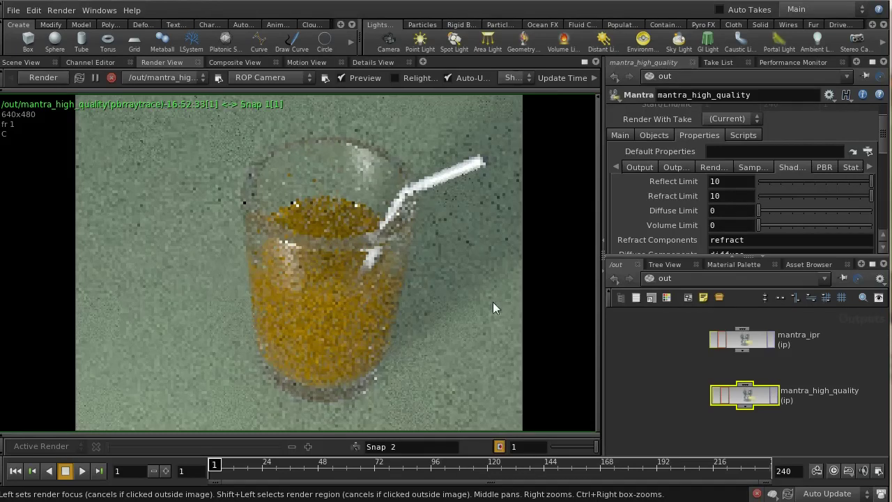
Review the parameters of the liquid_air, floor and orange materials against the geometry and the rendered preview
click(677, 279)
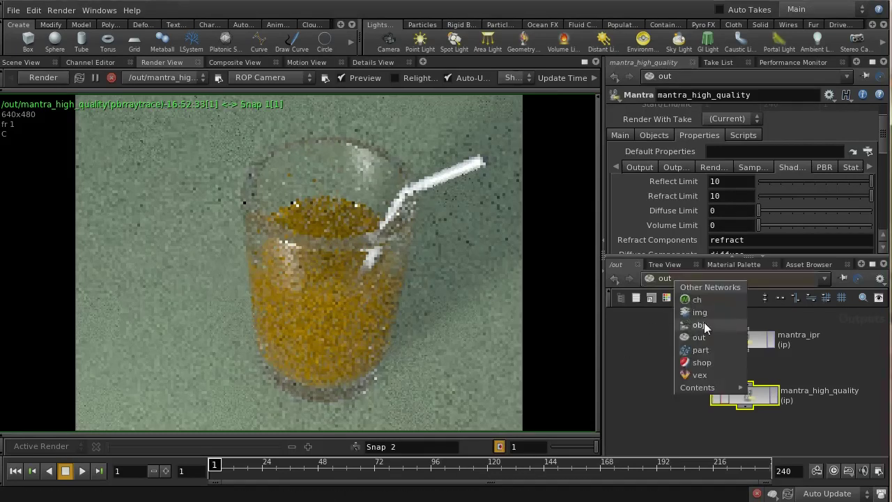
click(699, 325)
click(732, 264)
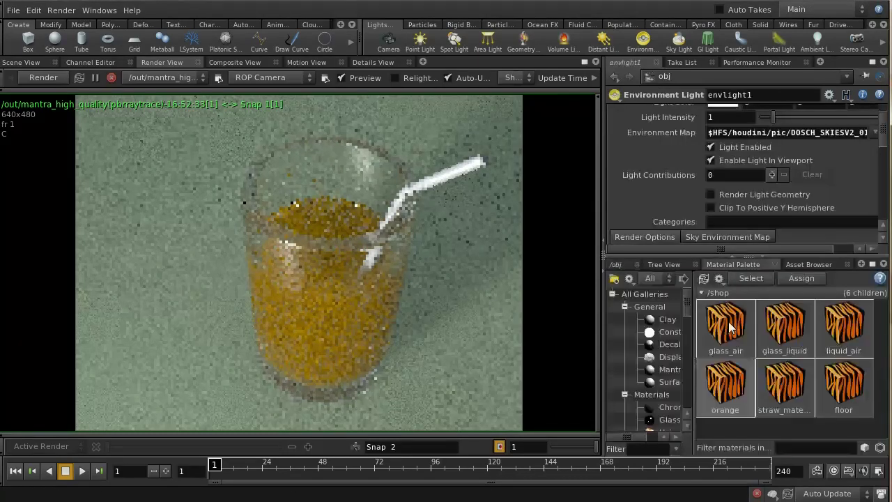
click(850, 338)
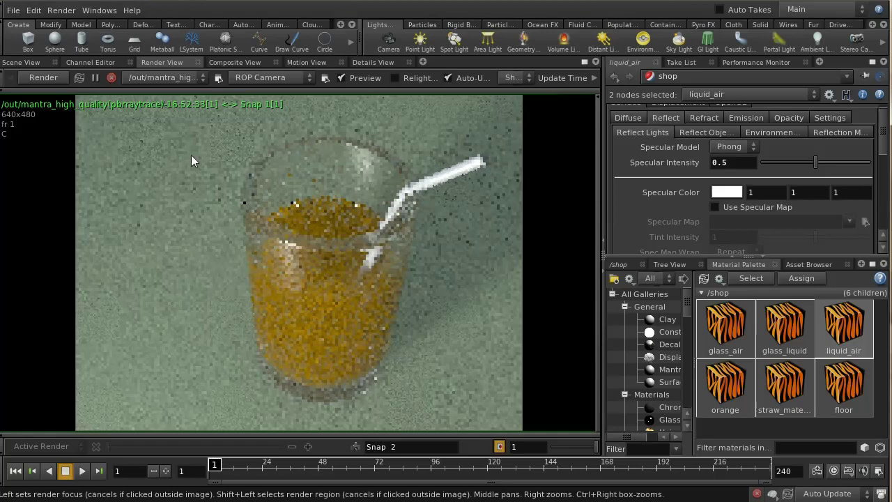
click(29, 62)
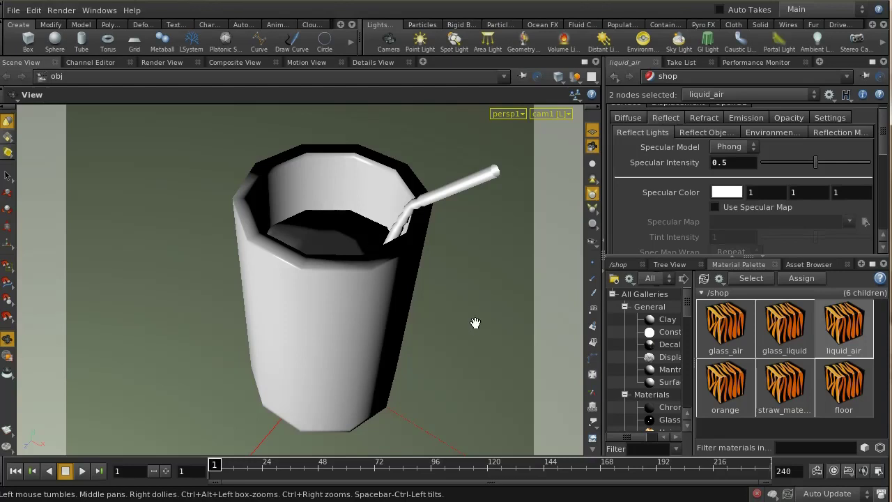
click(178, 62)
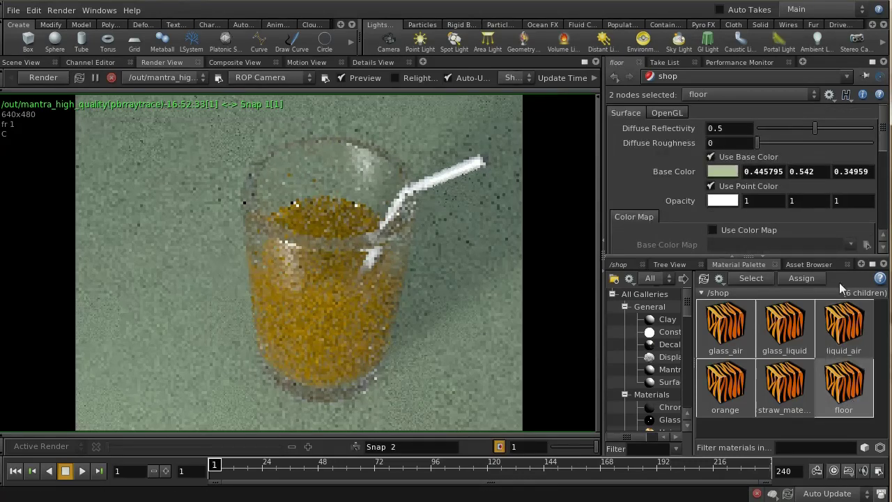
click(743, 388)
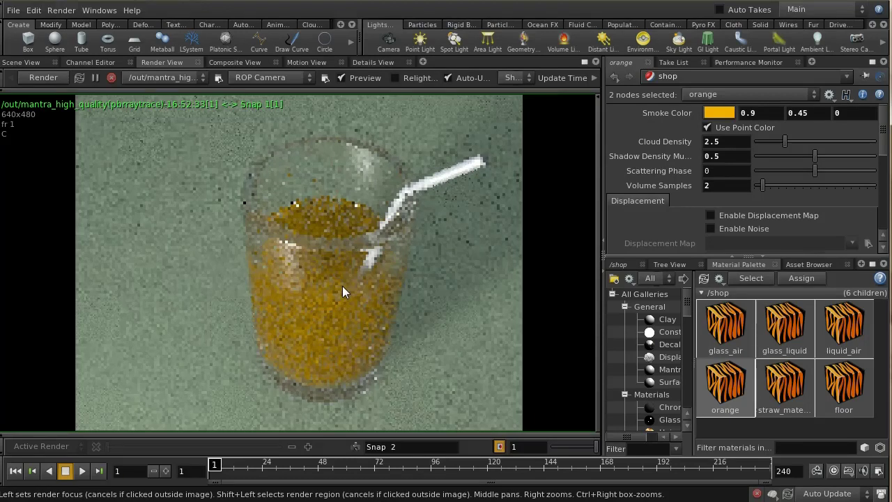
In /out, set the volume limit of mantra_high_quality to 2 and render a preview region around the middle of the glass
click(624, 263)
click(669, 280)
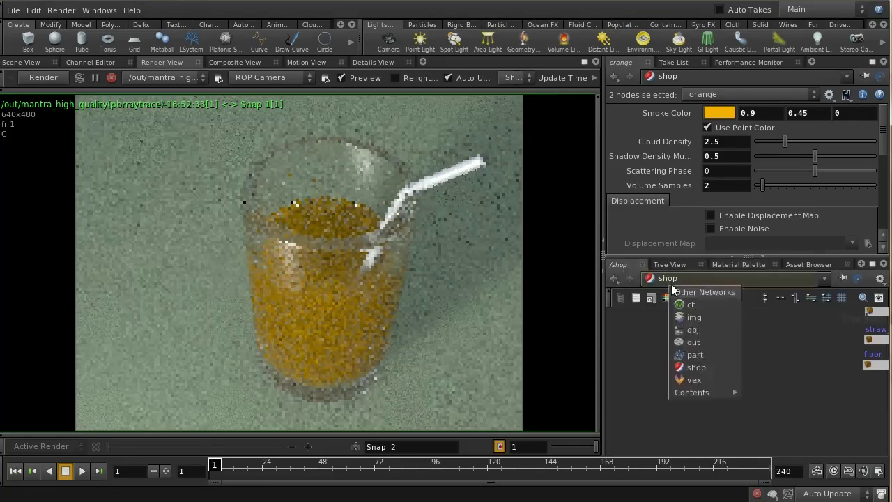
click(697, 341)
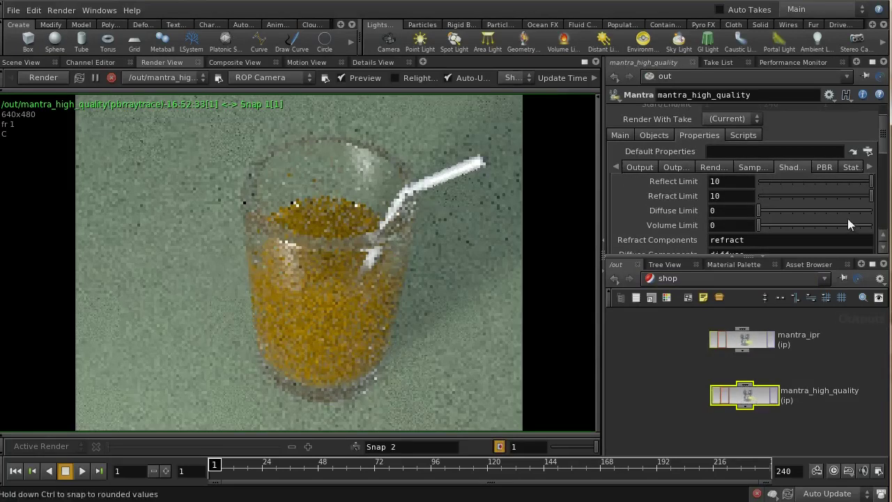
scroll(886, 126, down, 1)
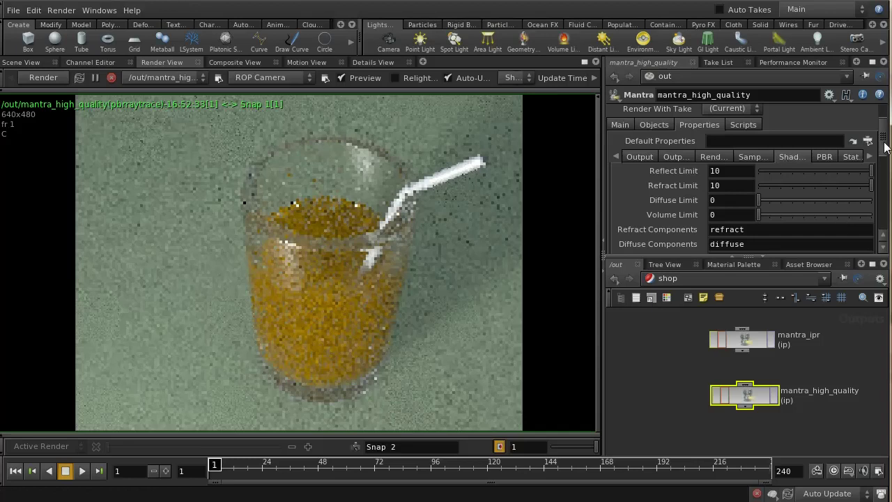
scroll(883, 151, down, 1)
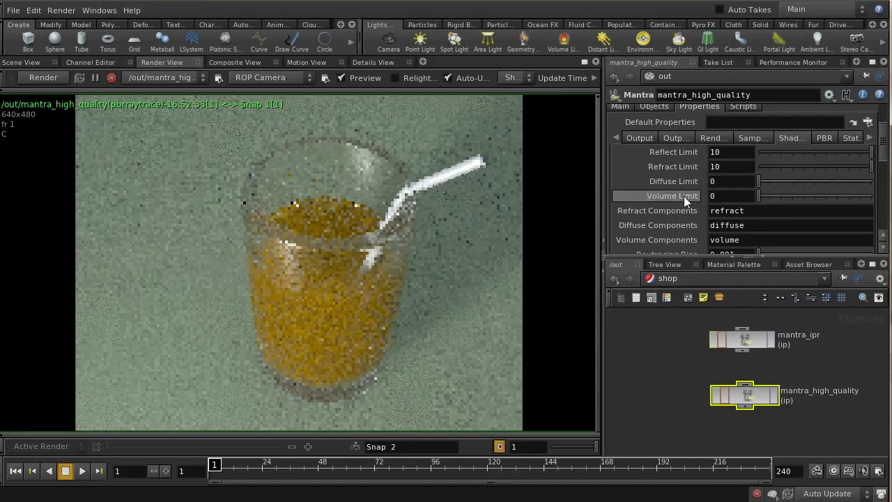
click(781, 197)
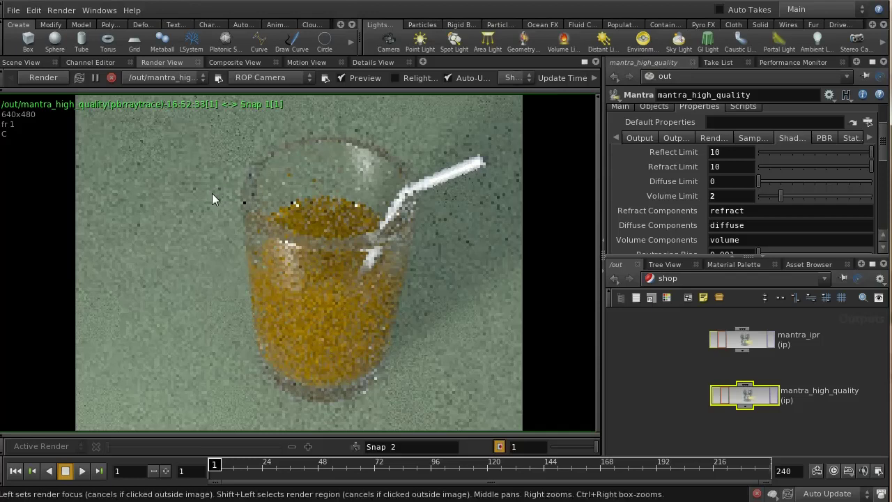
mouse_move(241, 193)
shift+mouse_down()
mouse_move(380, 280)
mouse_move(421, 320)
shift+mouse_up()
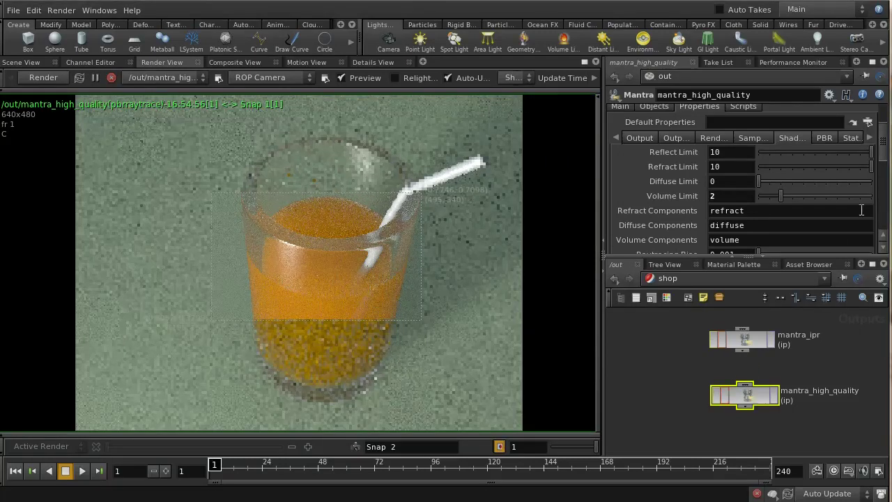
Check the color limit of mantra_high_quality, its rendering engine settings and its ray sampling and noise properties
scroll(883, 152, down, 1)
scroll(745, 162, down, 8)
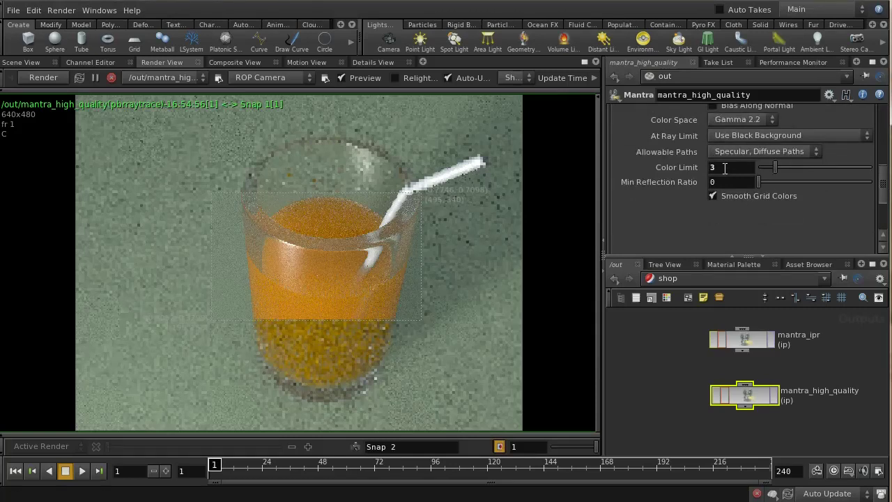
click(724, 170)
scroll(801, 181, up, 10)
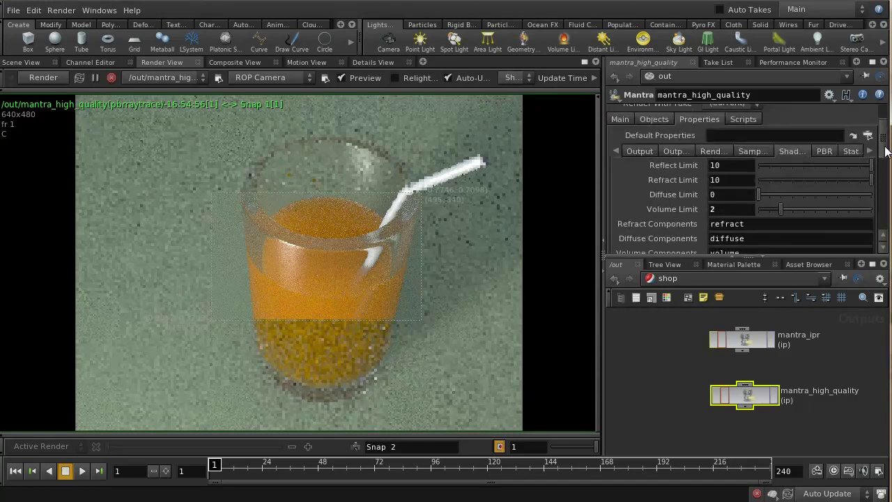
click(721, 155)
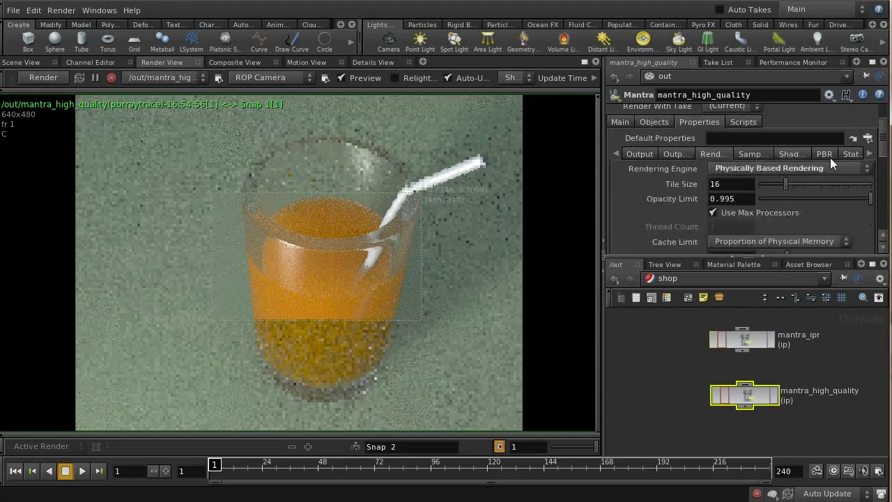
mouse_move(883, 155)
mouse_down()
mouse_move(886, 206)
mouse_move(884, 154)
mouse_up()
click(757, 111)
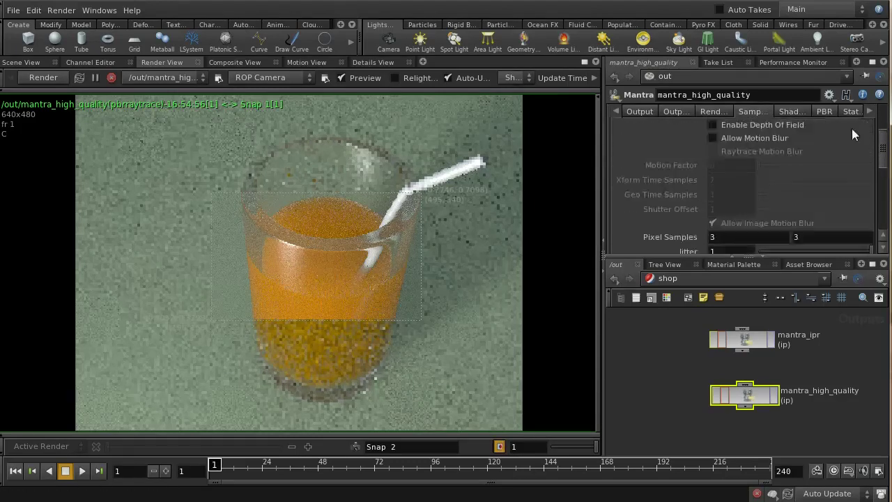
scroll(851, 132, down, 5)
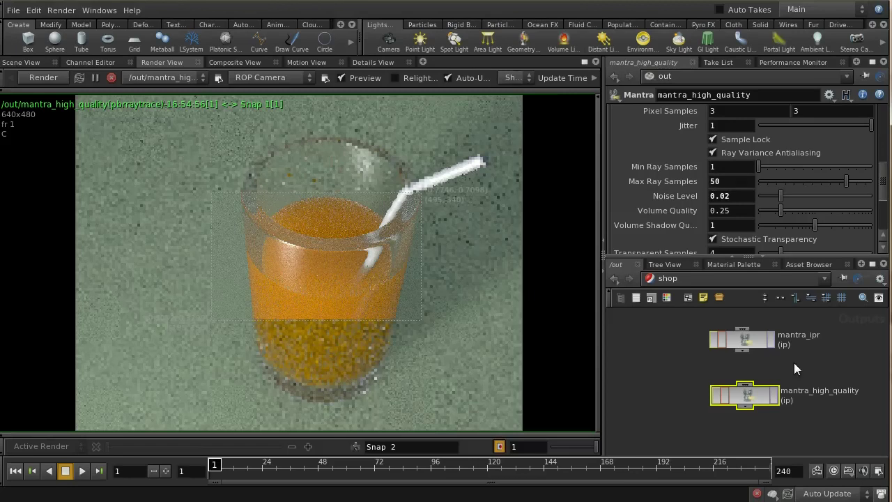
Start a full render of mantra_high_quality with the node's range and output, natural resolution and normal quality
click(774, 403)
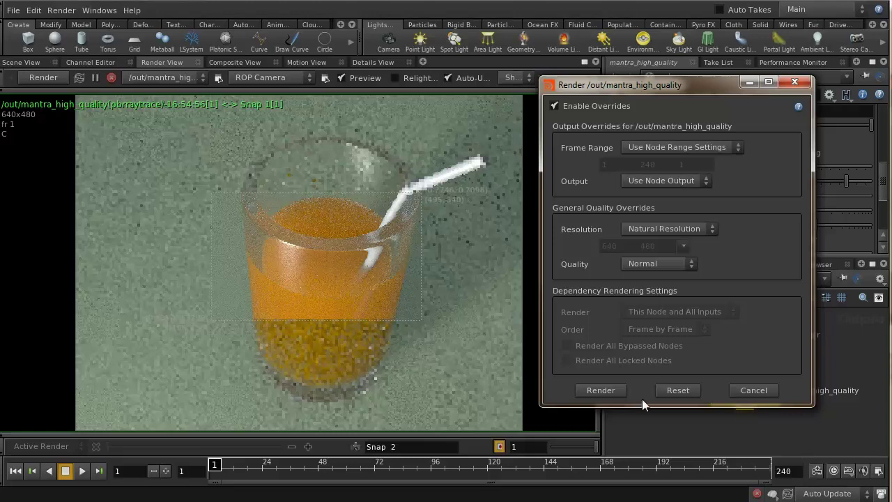
click(601, 390)
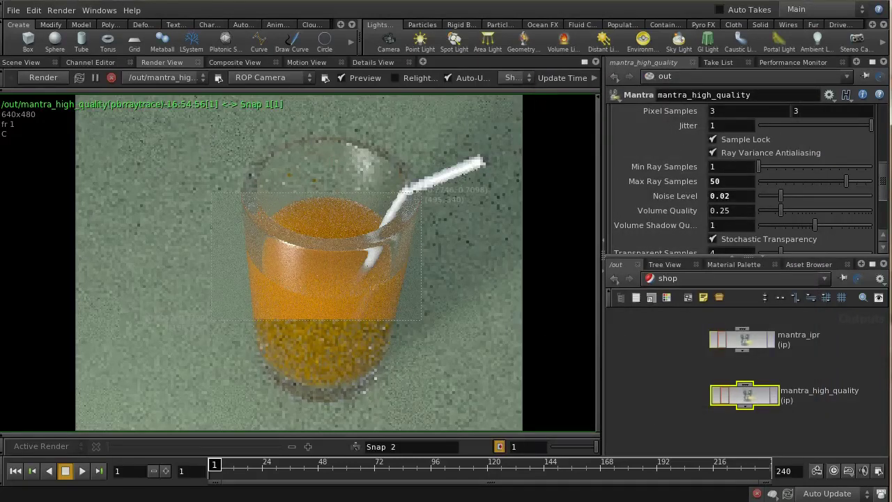